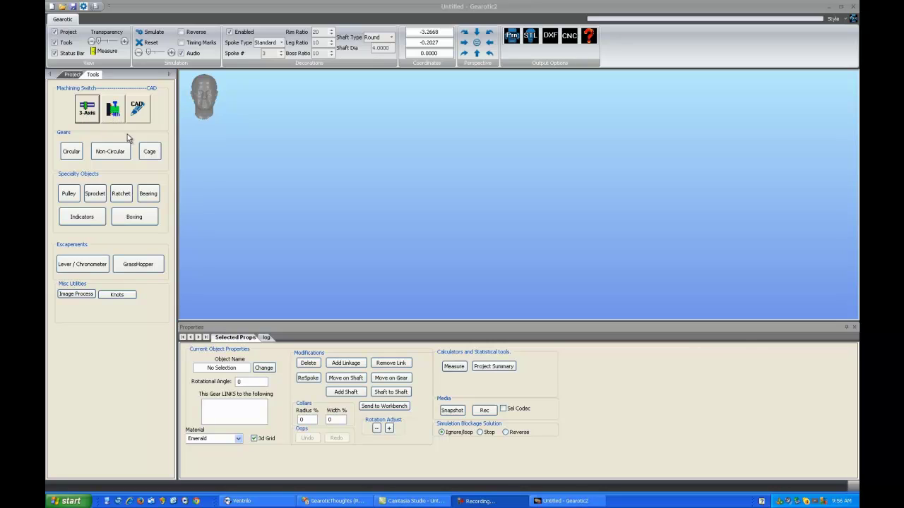
Try the machining and CAD switches, open the 3-axis CNC milling workspace, and inspect its work-area grid
left_click(113, 115)
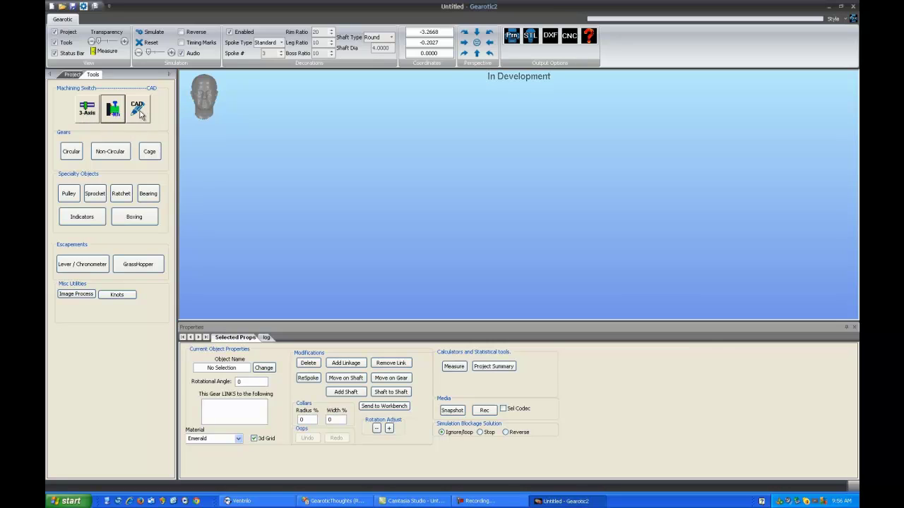
left_click(141, 113)
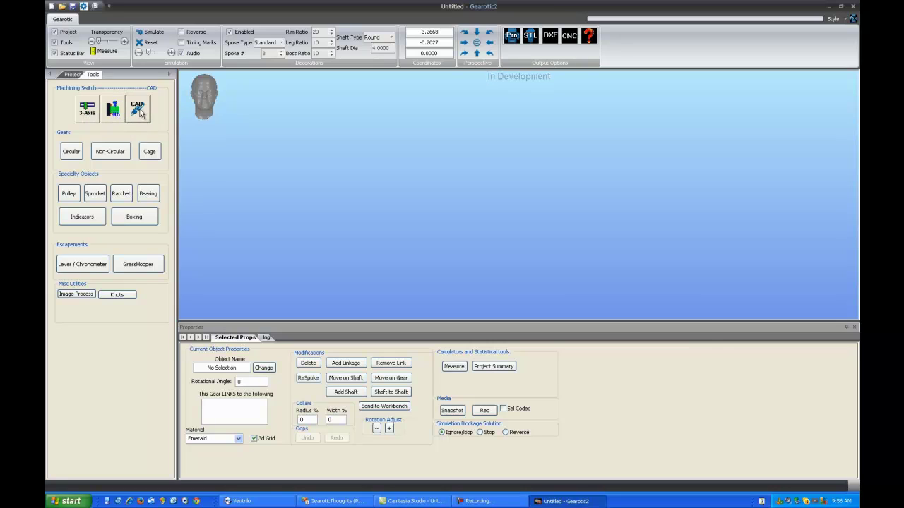
left_click(88, 110)
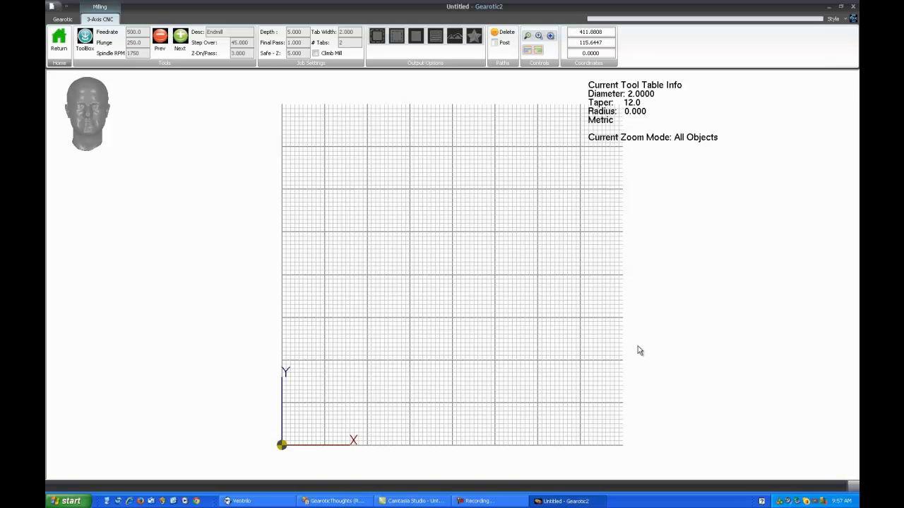
left_click_drag(466, 286, 442, 260)
scroll(459, 288, "down", 2)
scroll(458, 288, "up", 1)
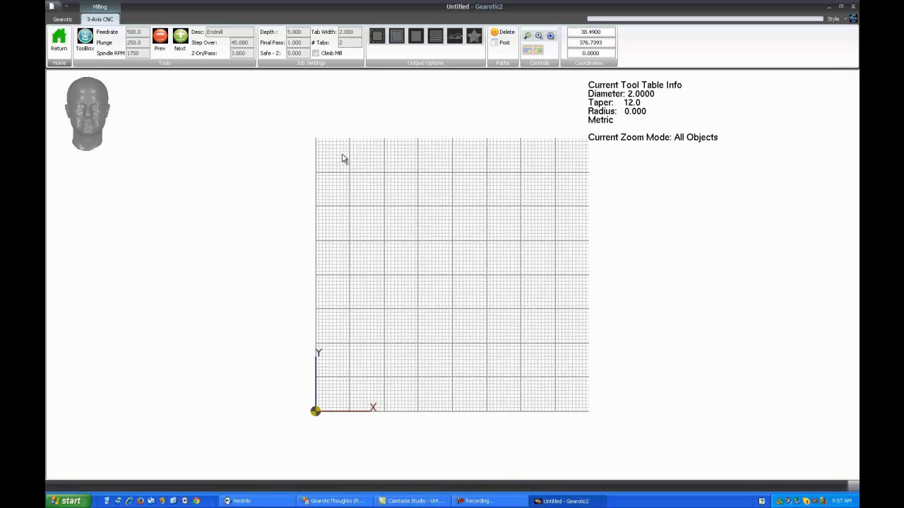
scroll(424, 304, "down", 1)
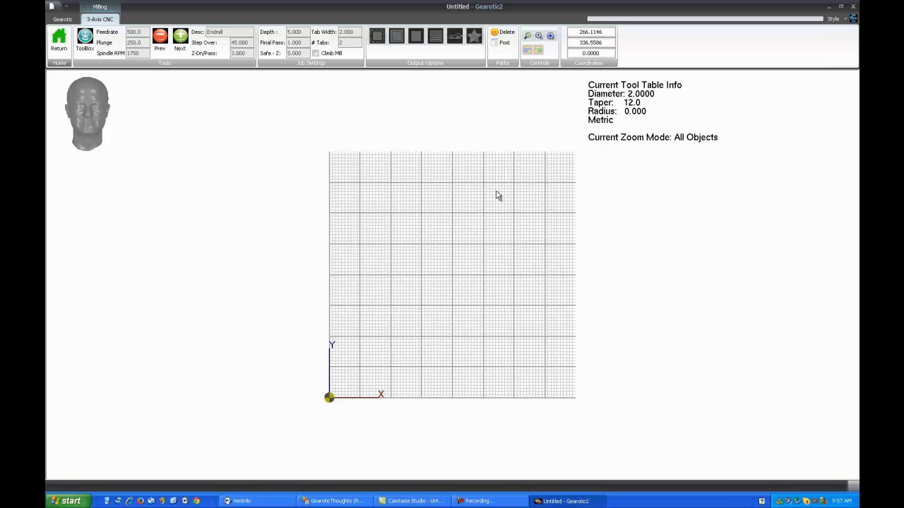
Set the CNC 2.5D work envelope's clamp distance to 5 in the global settings, keeping the Bottom Left origin
left_click(57, 44)
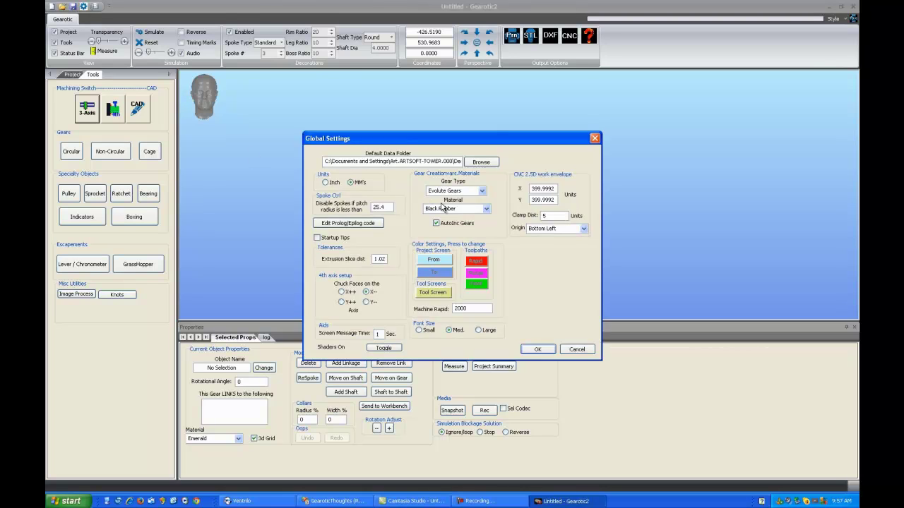
left_click_drag(409, 141, 421, 120)
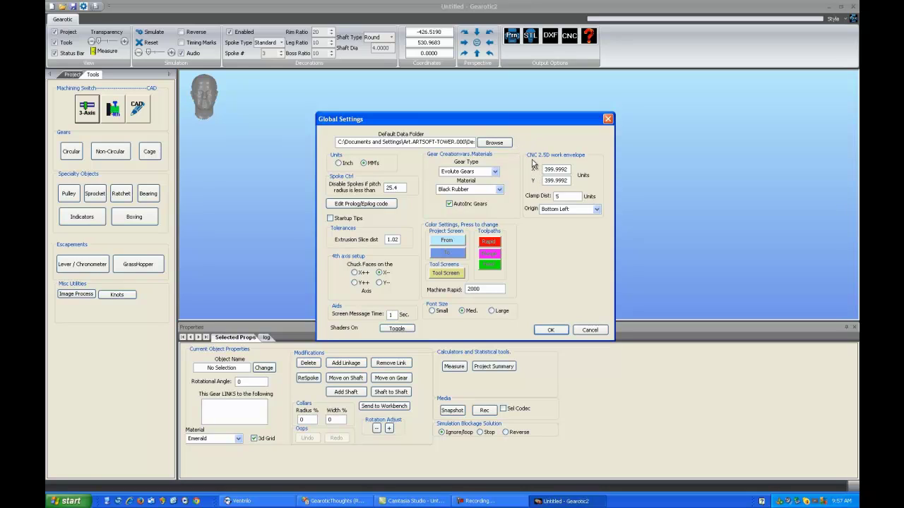
double_click(557, 197)
type("5")
left_click(596, 210)
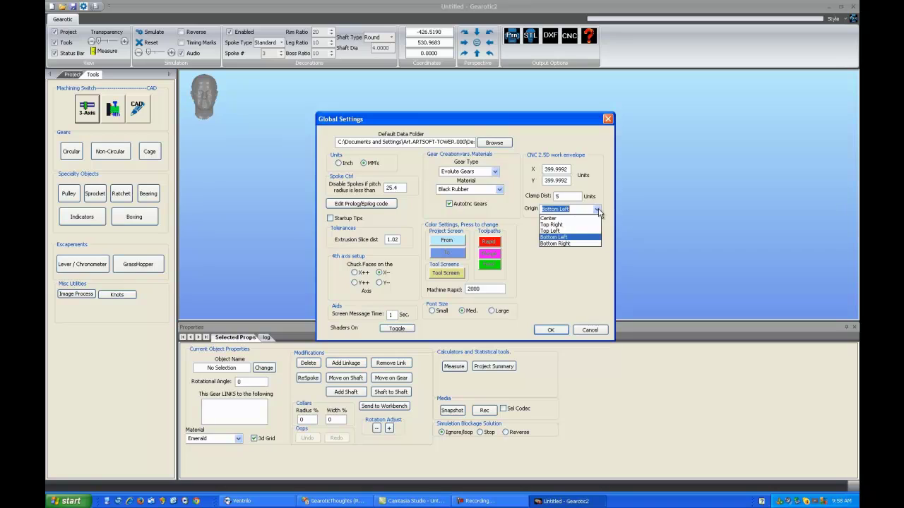
left_click(597, 209)
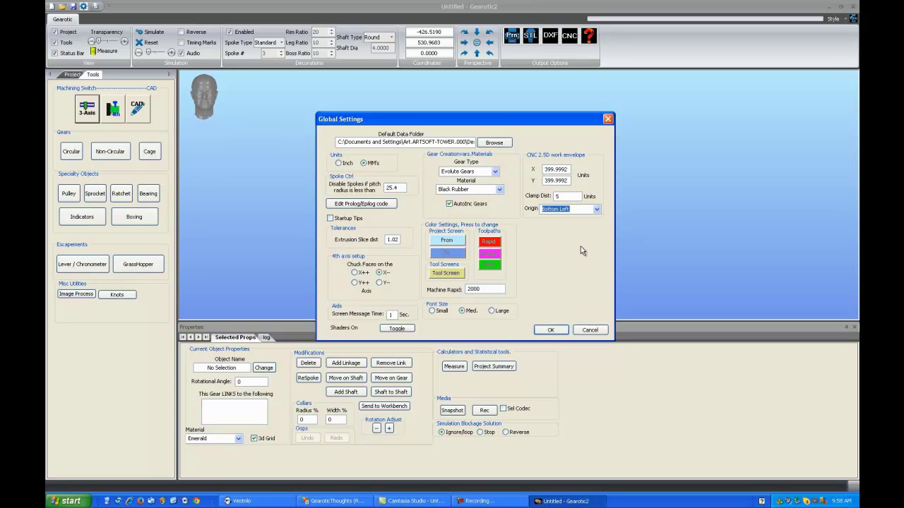
left_click(550, 329)
Reopen the 3-axis CNC workspace and examine the work-area grid from different angles and distances
left_click(88, 110)
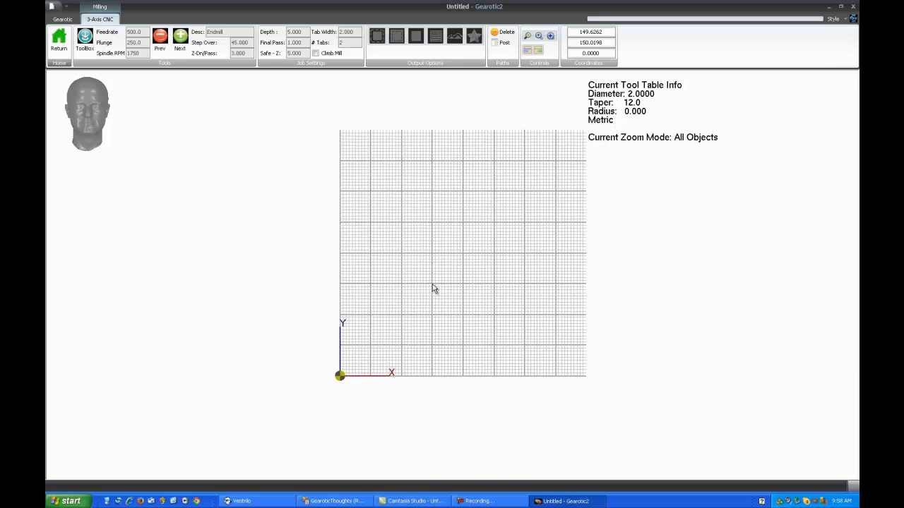
left_click_drag(422, 269, 508, 274)
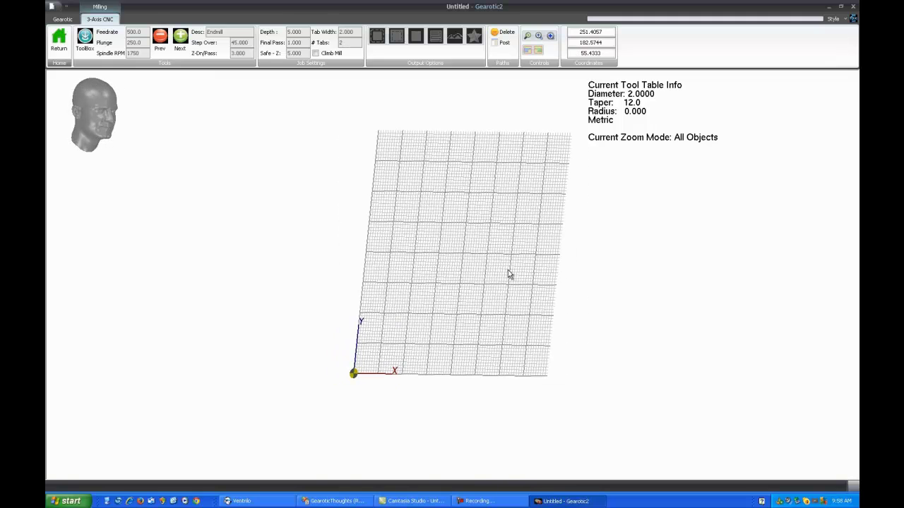
double_click(498, 252)
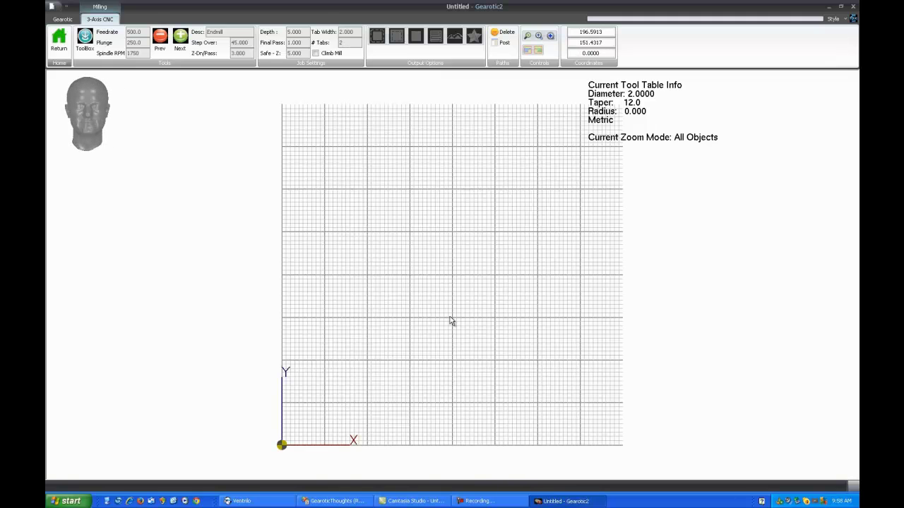
scroll(452, 318, "down", 2)
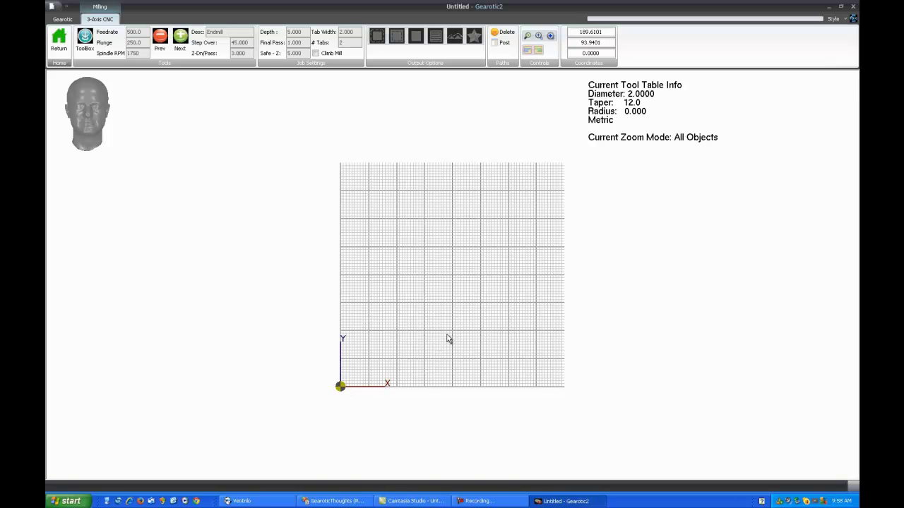
middle_click_drag(446, 339, 461, 276)
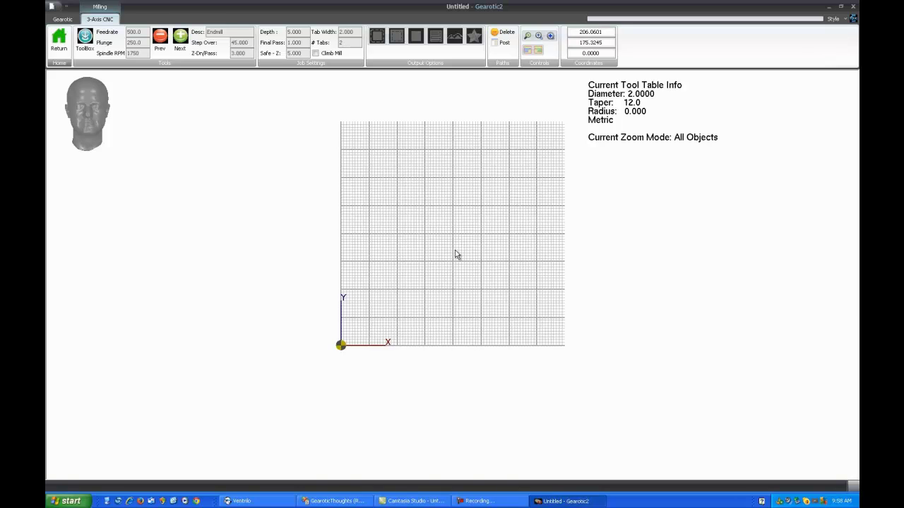
middle_click_drag(457, 255, 450, 263)
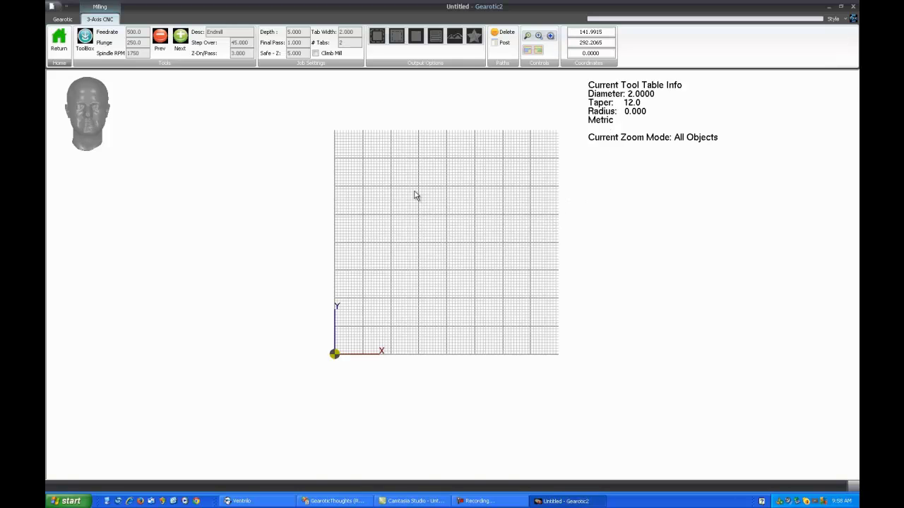
Return to the main gear design screen and check the project tree before showing the tools again
left_click(62, 43)
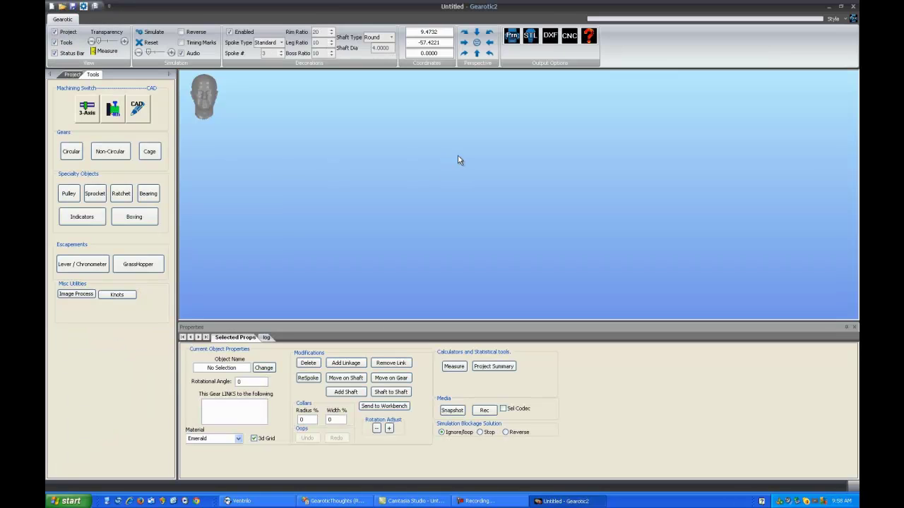
left_click(74, 75)
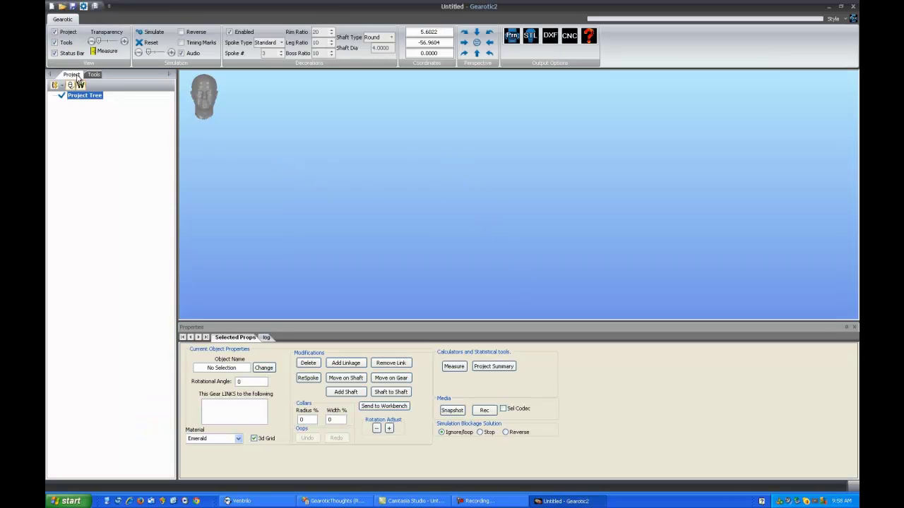
left_click(92, 75)
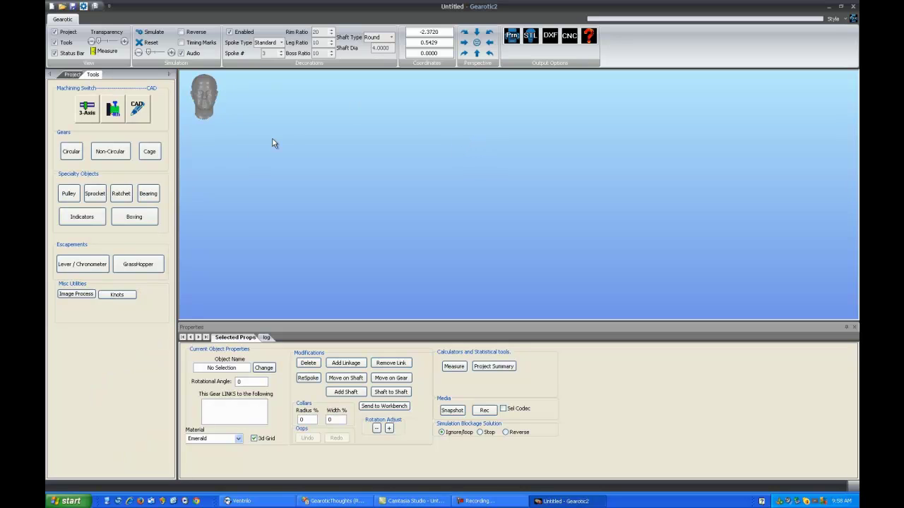
Open the tool crib in the 3-axis CNC workspace and check the tool types available for the metric Endmill
left_click(88, 111)
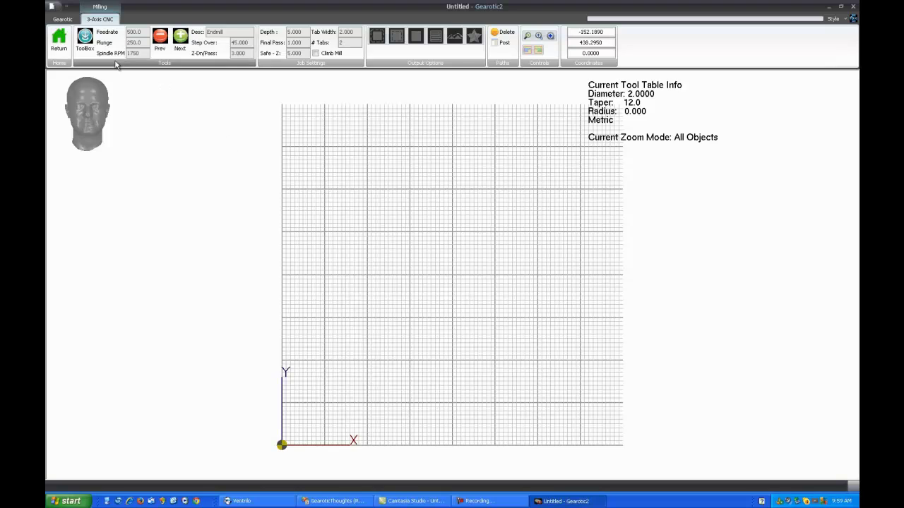
left_click(85, 41)
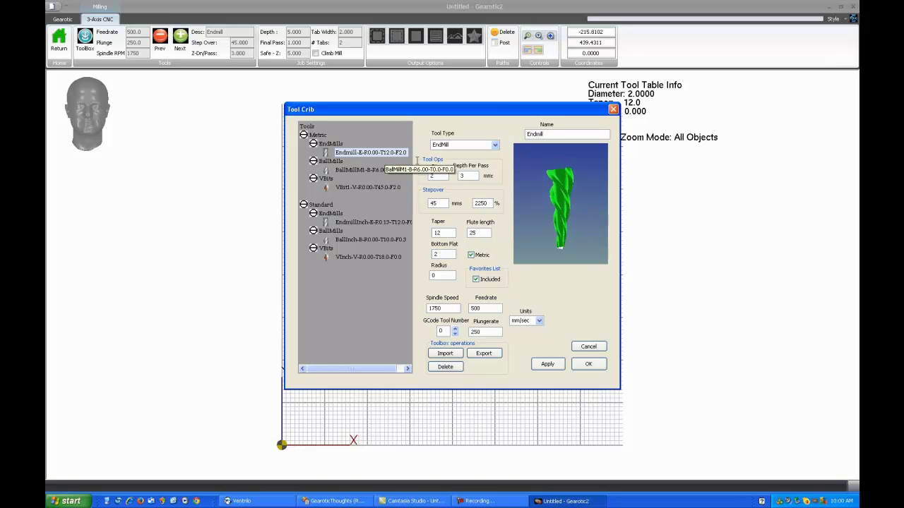
left_click(495, 147)
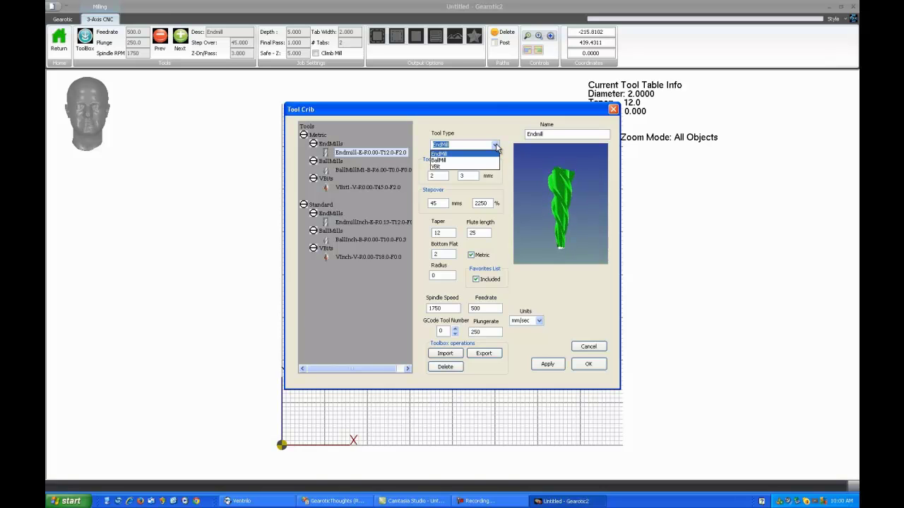
left_click(496, 146)
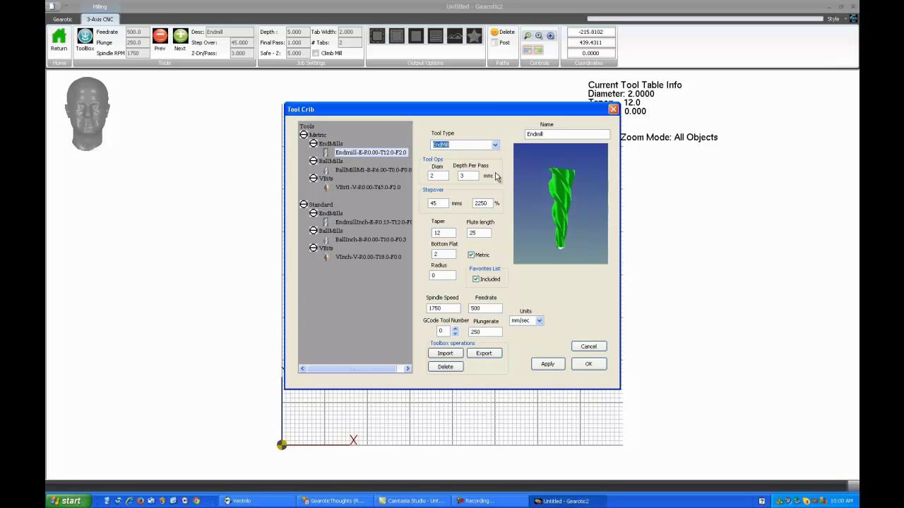
left_click(497, 146)
left_click(496, 146)
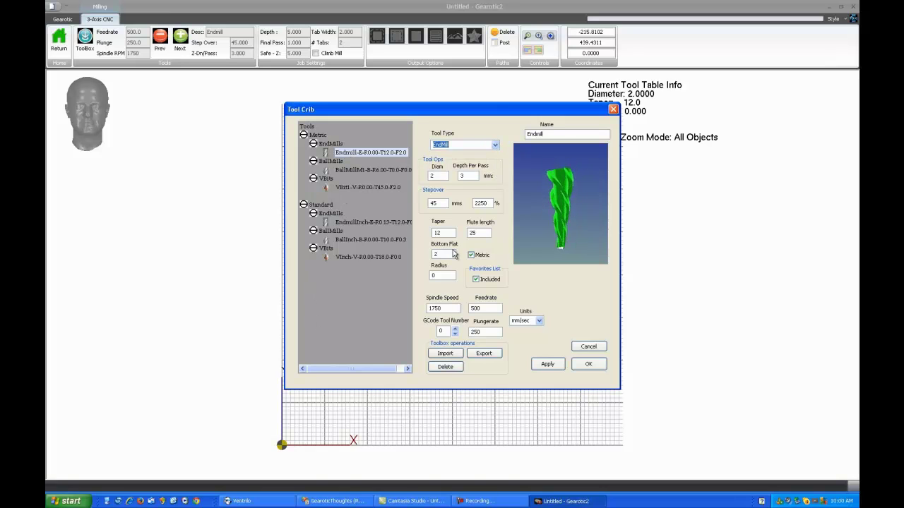
Try the VBit tool type on the metric Endmill, and switch it back to EndMill
left_click(495, 146)
left_click(489, 168)
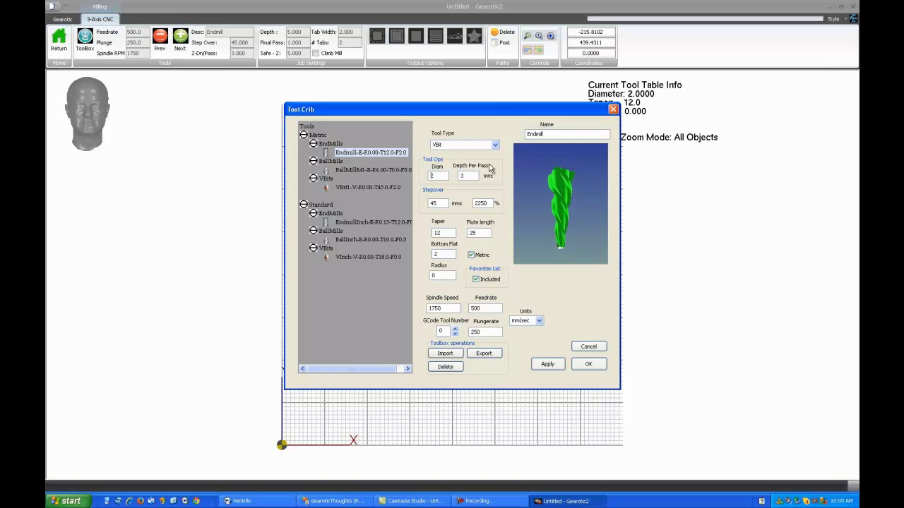
left_click(495, 146)
left_click(458, 153)
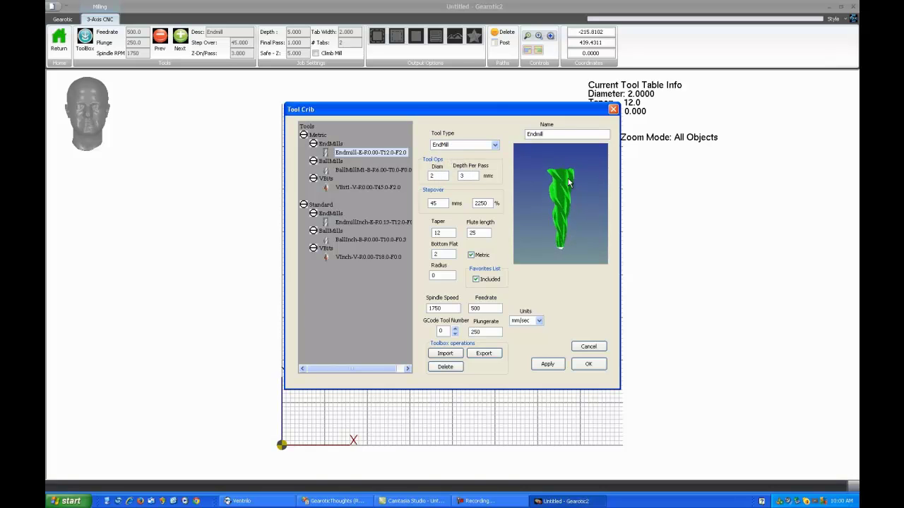
View the metric VBit1 tool, return to the metric Endmill, and apply a diameter of 5 mm to it
left_click(354, 186)
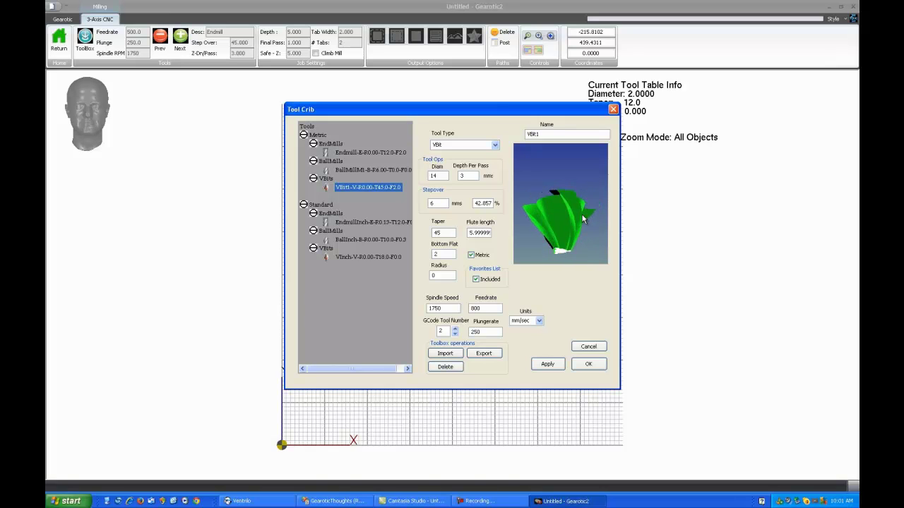
left_click(351, 151)
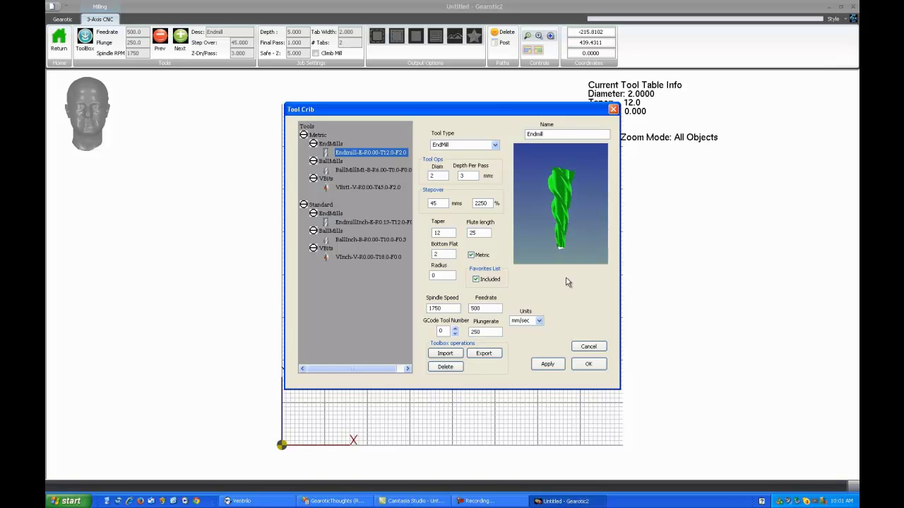
double_click(439, 176)
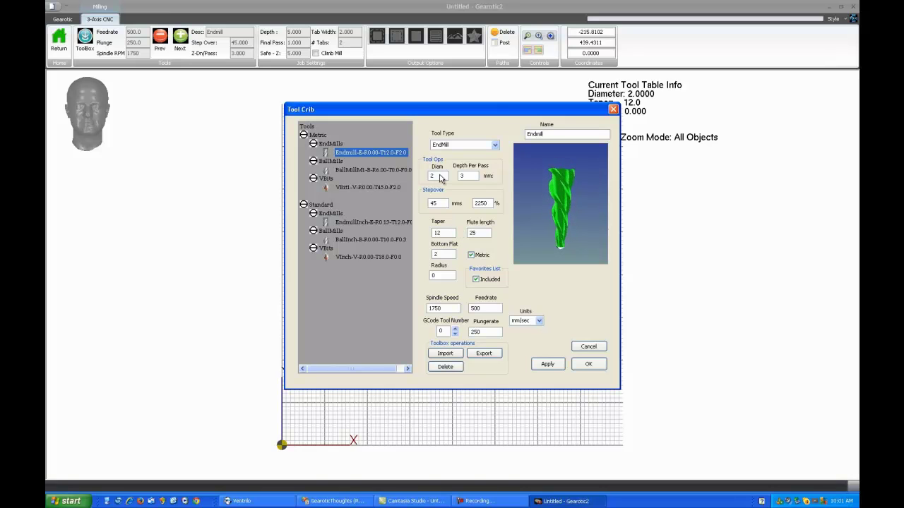
type("5")
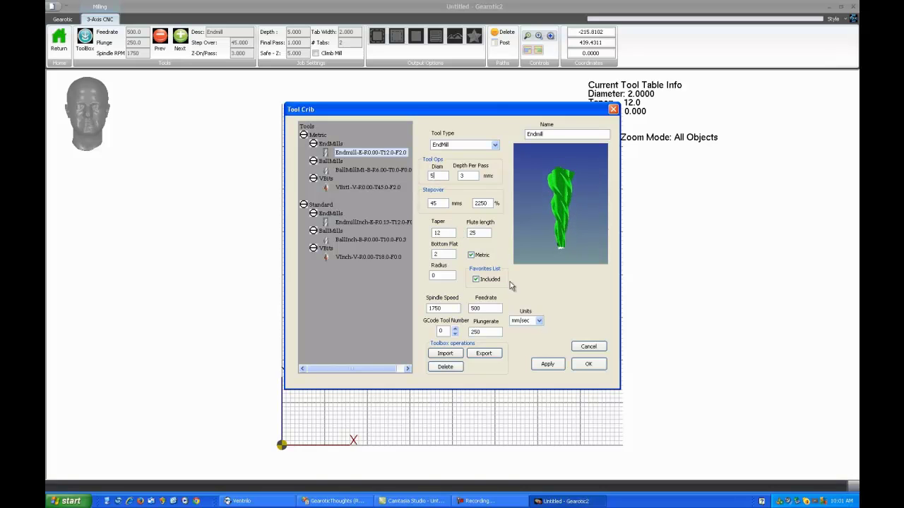
left_click(549, 365)
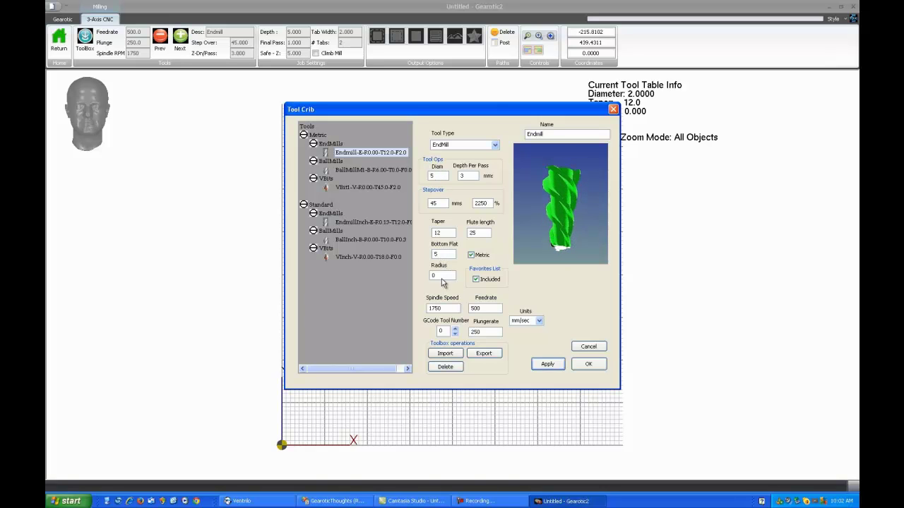
Set the metric Endmill's diameter back to 2 mm and apply the change
left_click_drag(444, 176, 422, 182)
type("2")
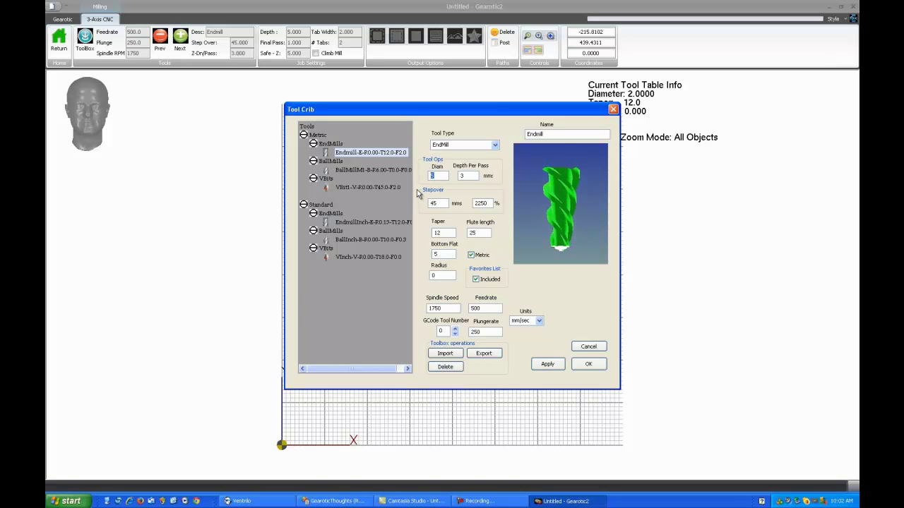
left_click(554, 367)
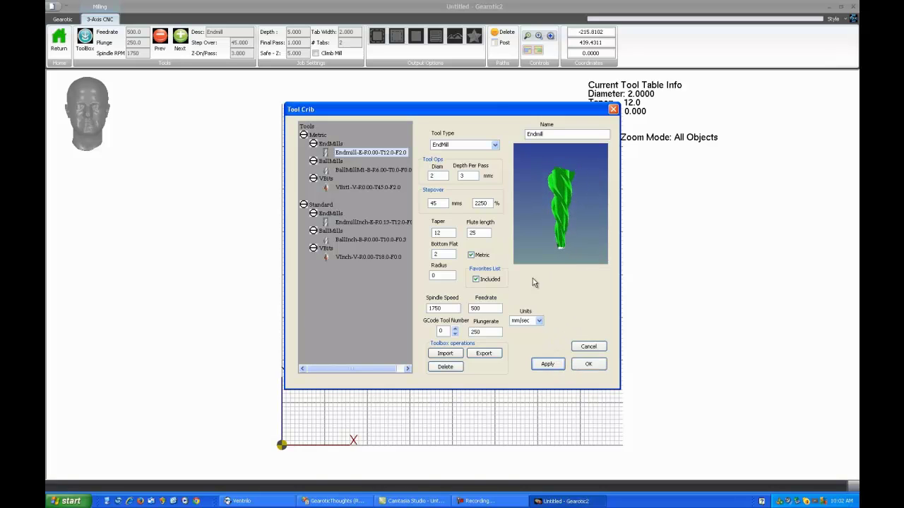
Try the VBit tool type on the metric Endmill, and view the metric VBit1 and BallMillM1 tools
left_click(495, 145)
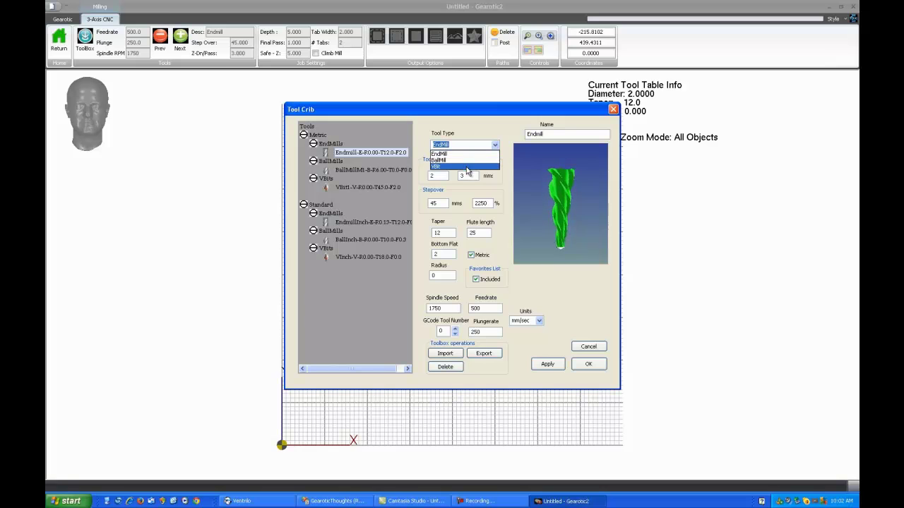
left_click(463, 167)
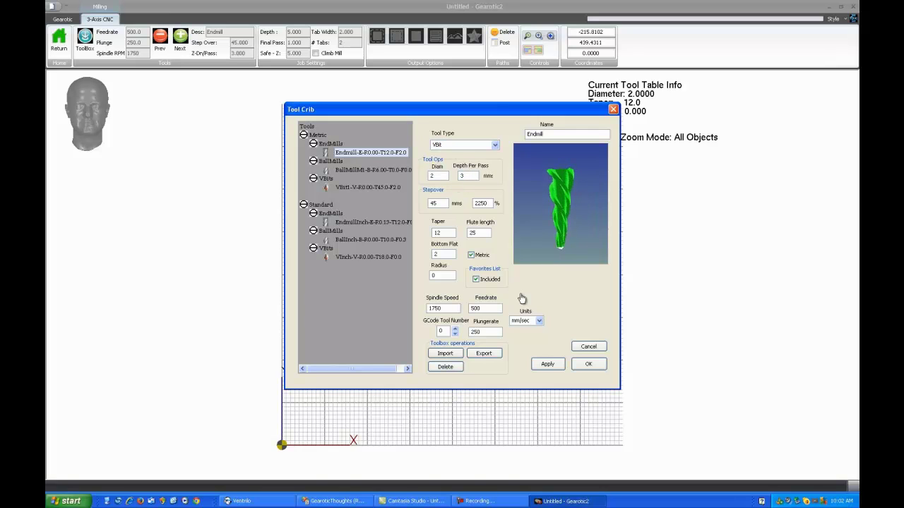
left_click(495, 146)
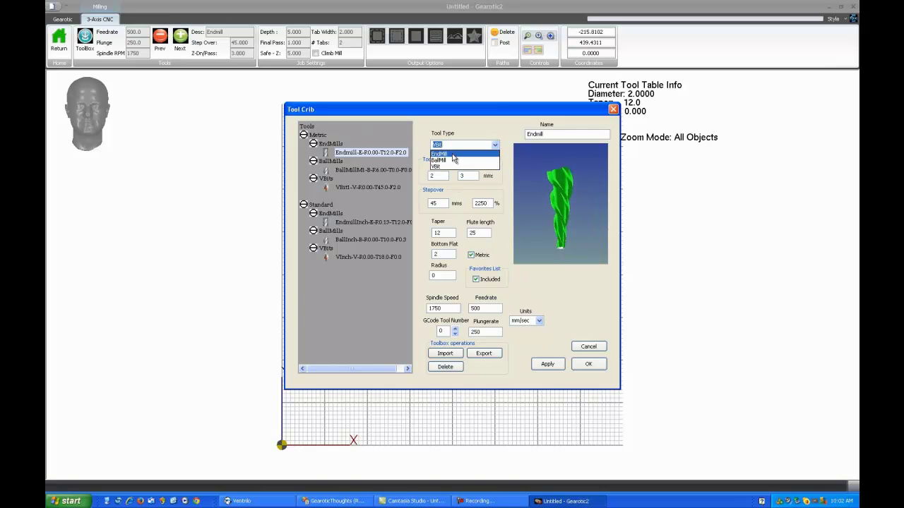
left_click(347, 188)
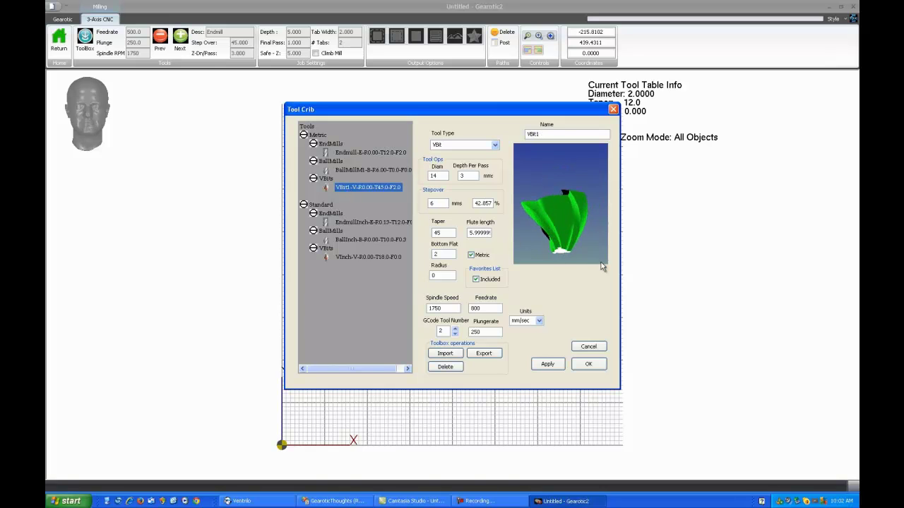
left_click(374, 171)
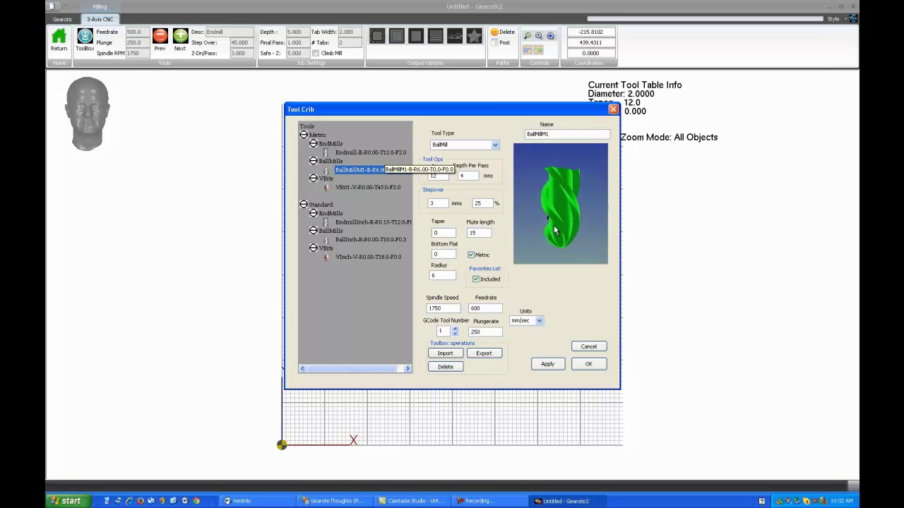
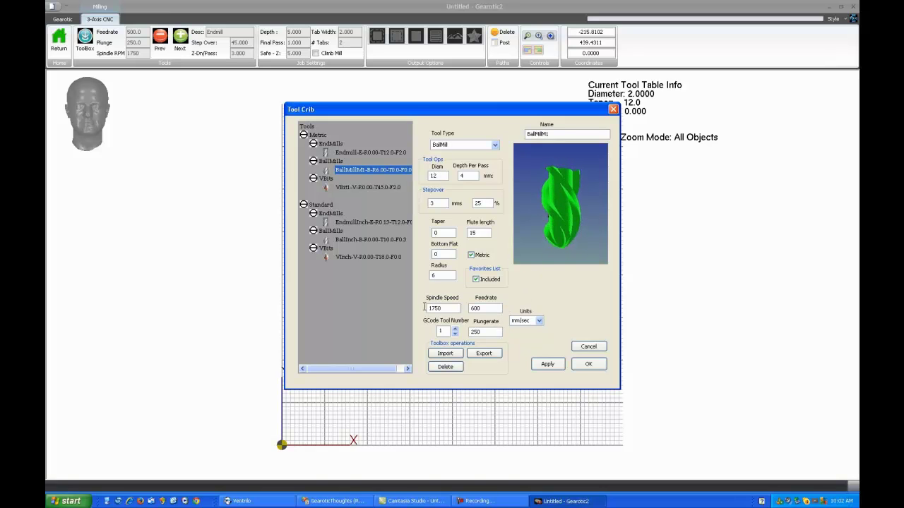
Apply a radius of 3 mm to the metric BallMillM1, and set it back to 6 mm
double_click(437, 278)
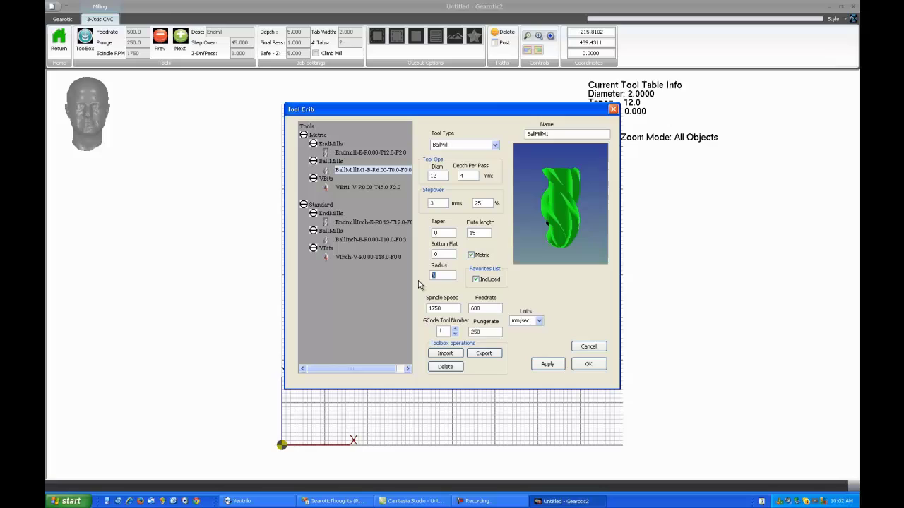
left_click(548, 364)
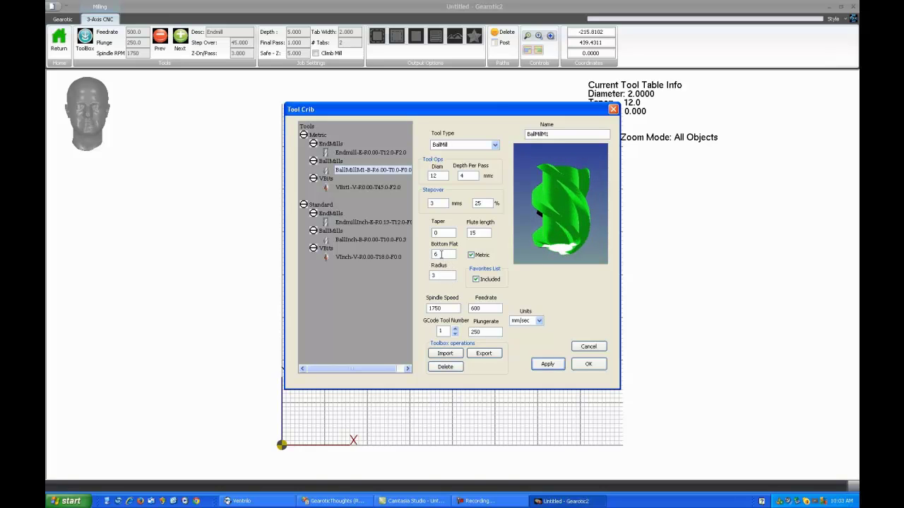
double_click(439, 275)
type("6")
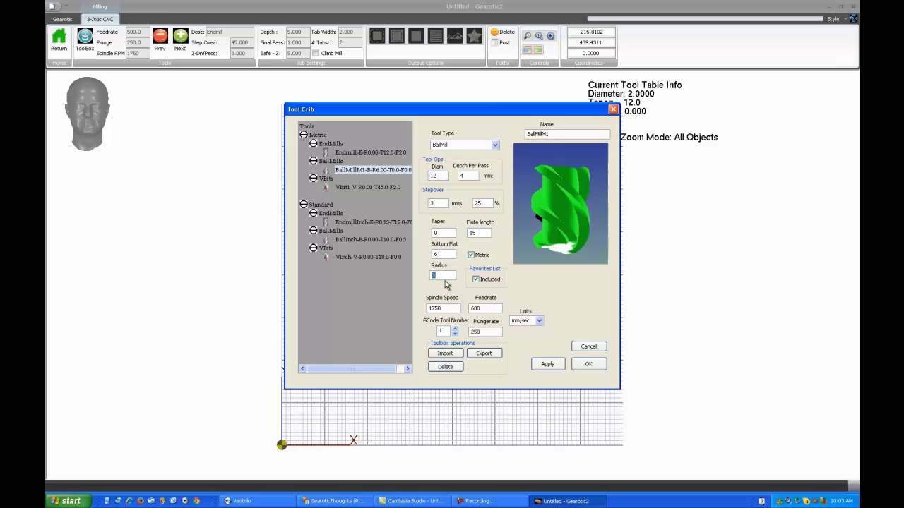
left_click(552, 364)
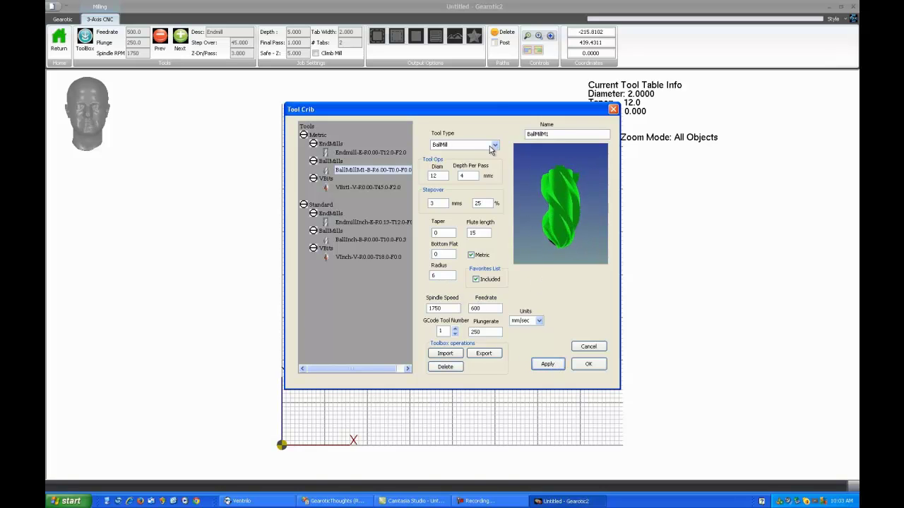
Compare the GCode tool numbers of the metric Endmill, BallMillM1 and VBit1 tools
left_click(374, 154)
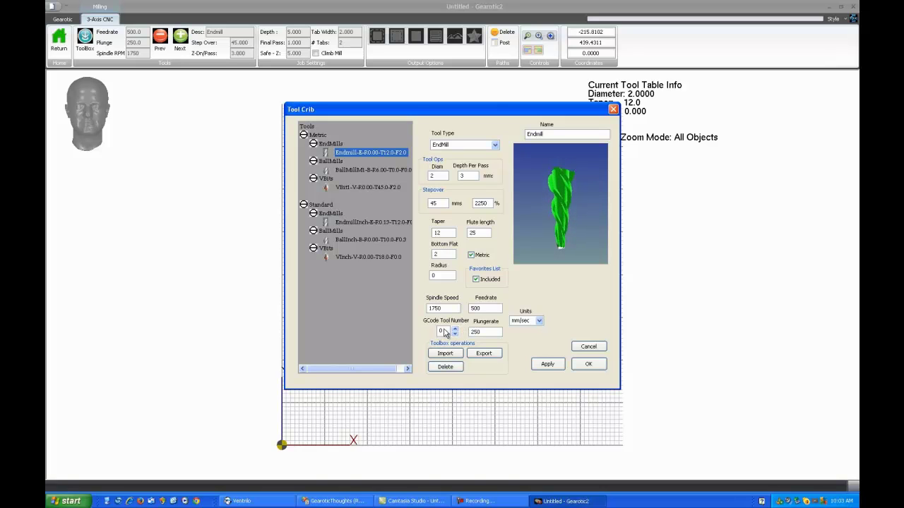
left_click(367, 169)
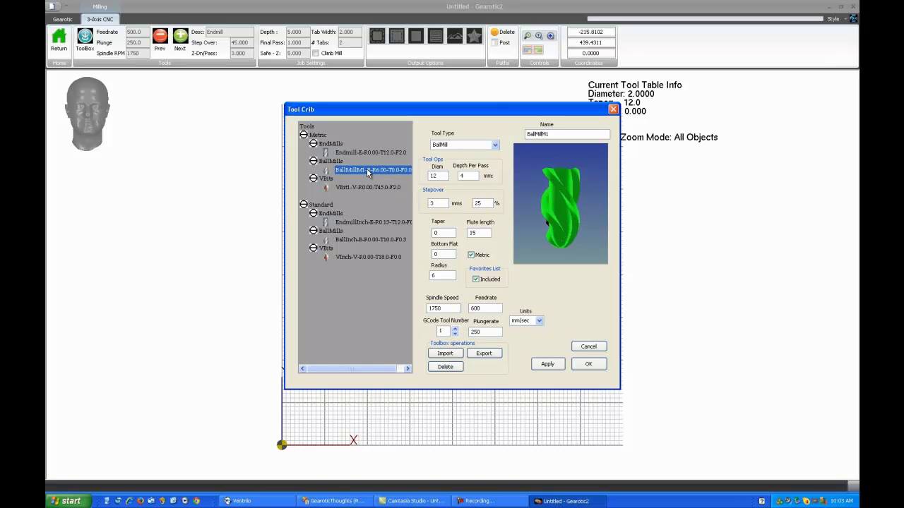
left_click(371, 188)
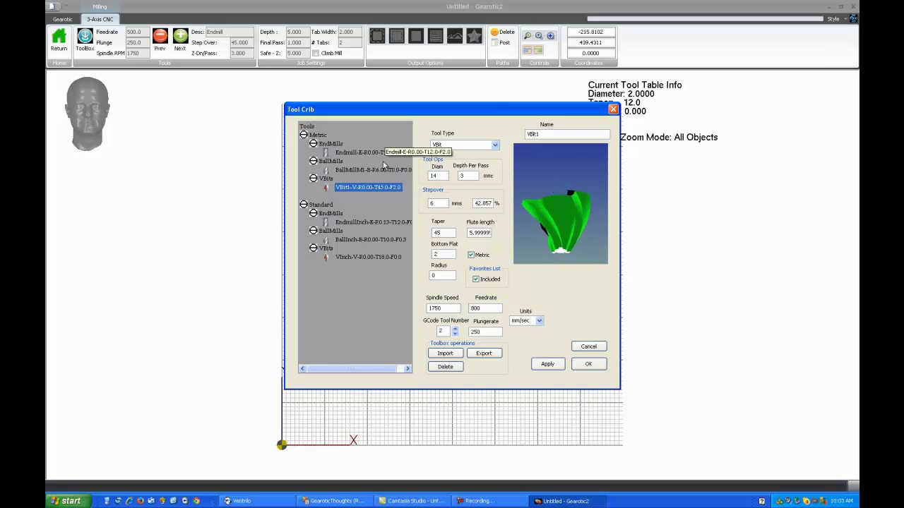
Return to the metric Endmill and check which feed units are available for it
left_click(381, 156)
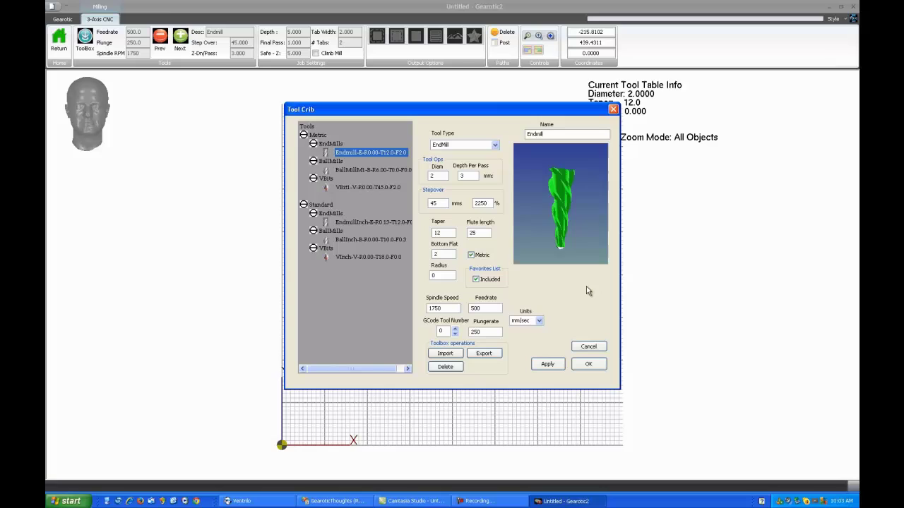
left_click(540, 321)
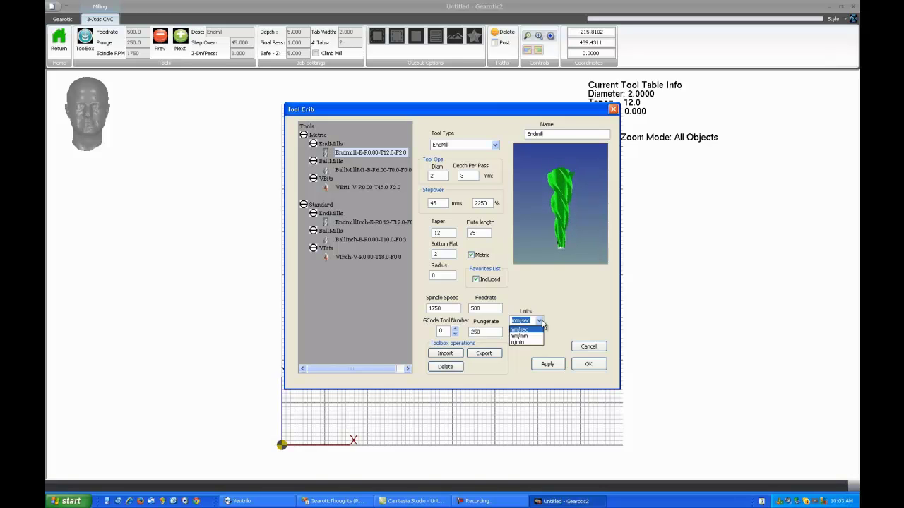
left_click(541, 321)
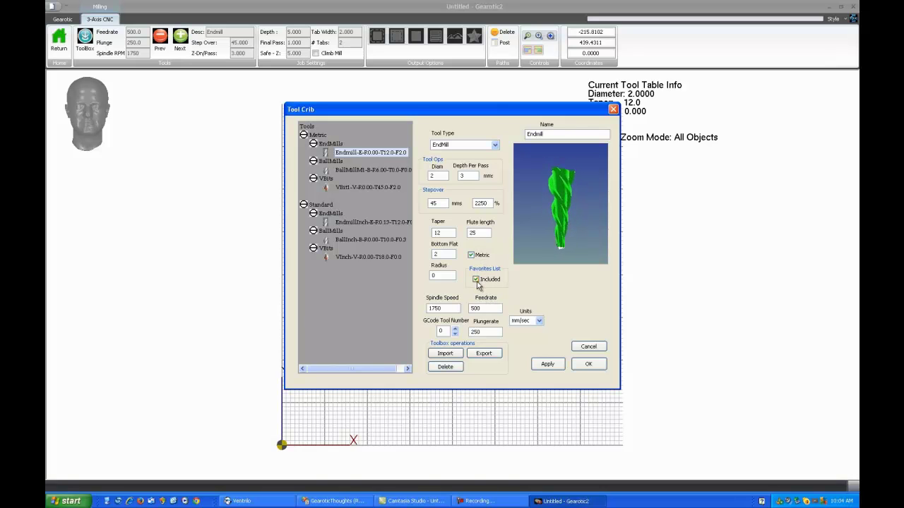
Compare the favorites inclusion and other settings of the metric tools with those of the inch end mill and ball mill
left_click(372, 169)
left_click(370, 187)
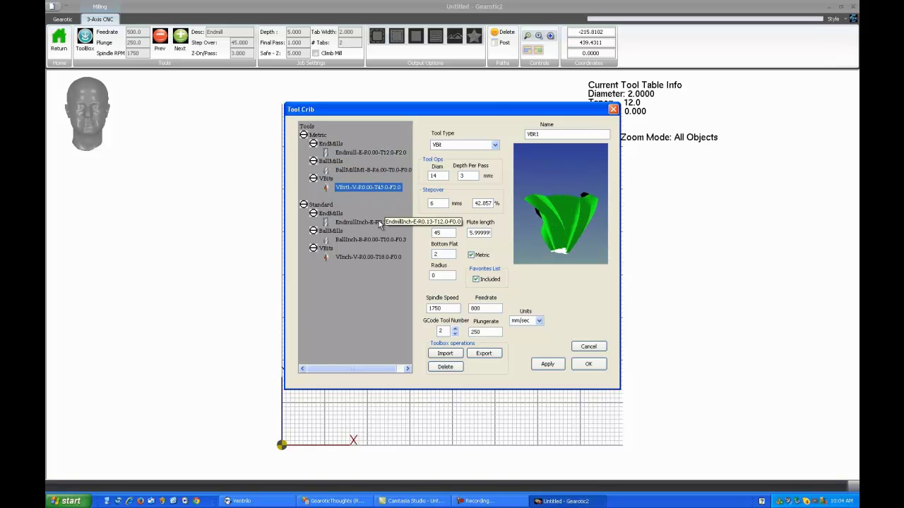
left_click(378, 222)
left_click(379, 239)
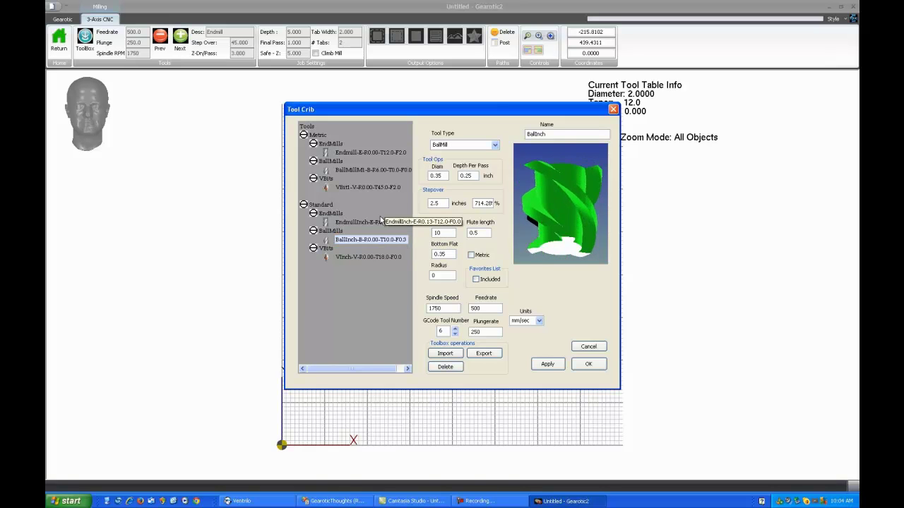
left_click(378, 223)
left_click(372, 187)
left_click(377, 171)
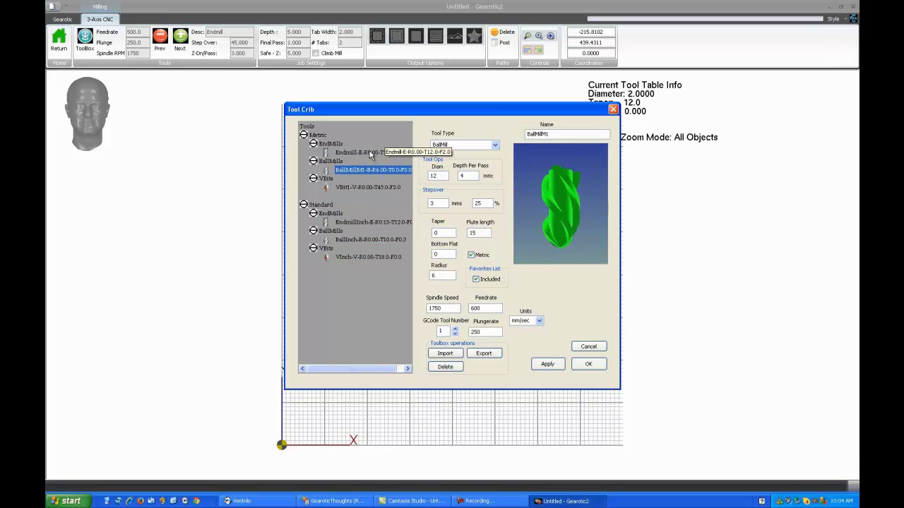
left_click(372, 153)
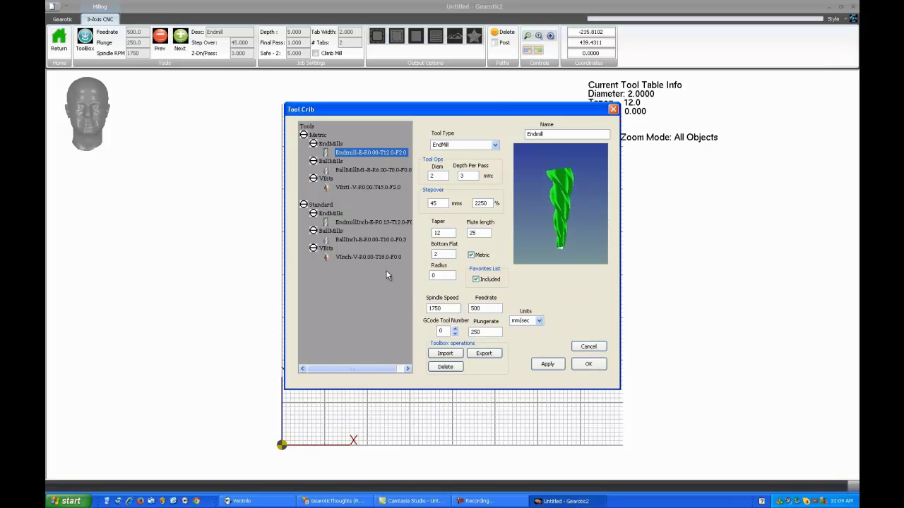
Choose the metric BallMillM1 as the current tool and accept the tool crib
left_click(377, 170)
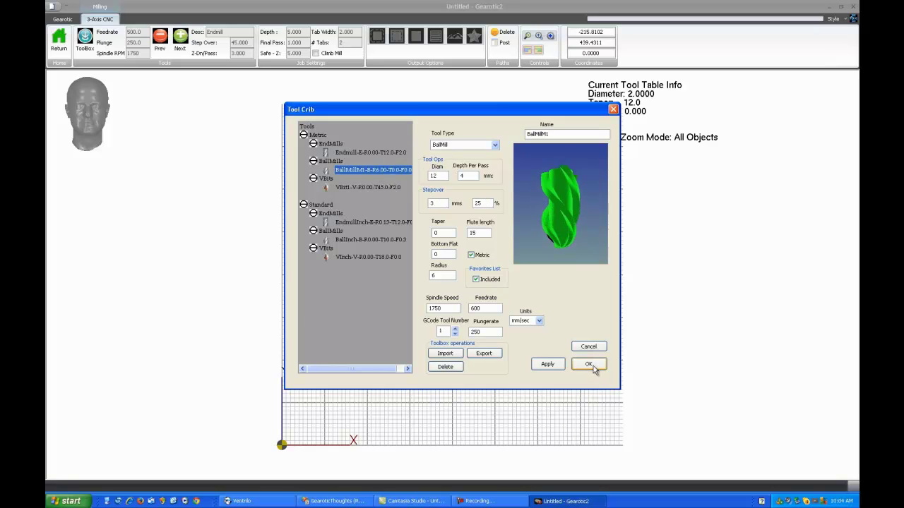
left_click(590, 366)
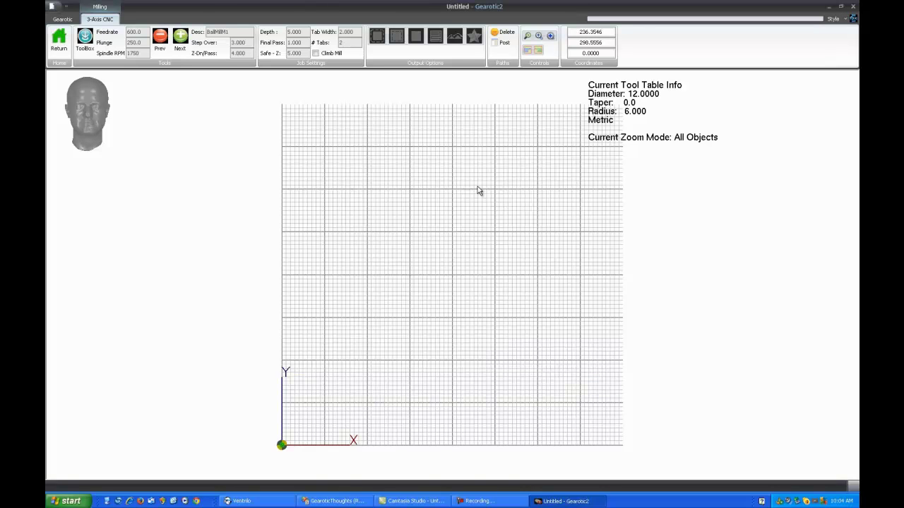
Cycle forward and backward through the crib's tools from the milling workspace, ending on the metric Endmill
left_click(161, 41)
left_click(180, 41)
left_click(180, 41)
left_click(180, 41)
left_click(181, 41)
left_click(181, 41)
left_click(180, 41)
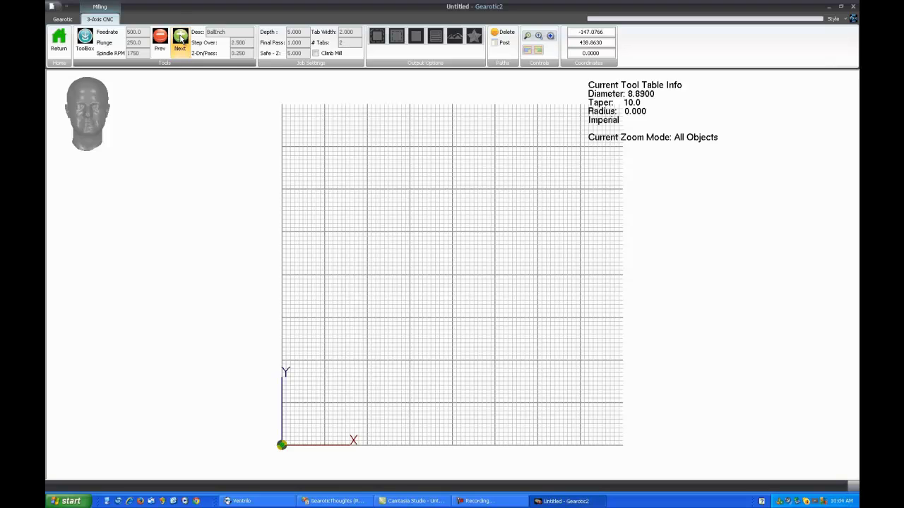
left_click(181, 41)
left_click(181, 41)
left_click(160, 40)
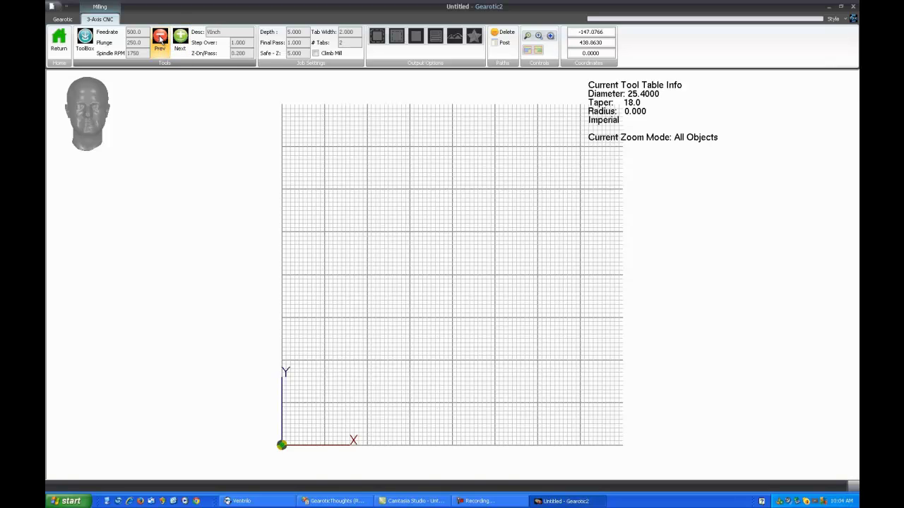
left_click(160, 40)
left_click(180, 42)
left_click(180, 43)
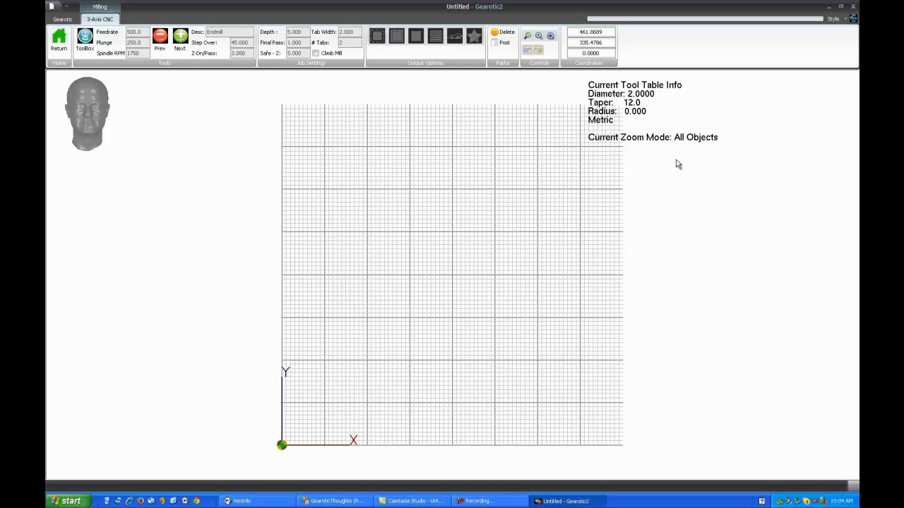
Step through the tools and make EndmillInch the current tool
left_click(180, 41)
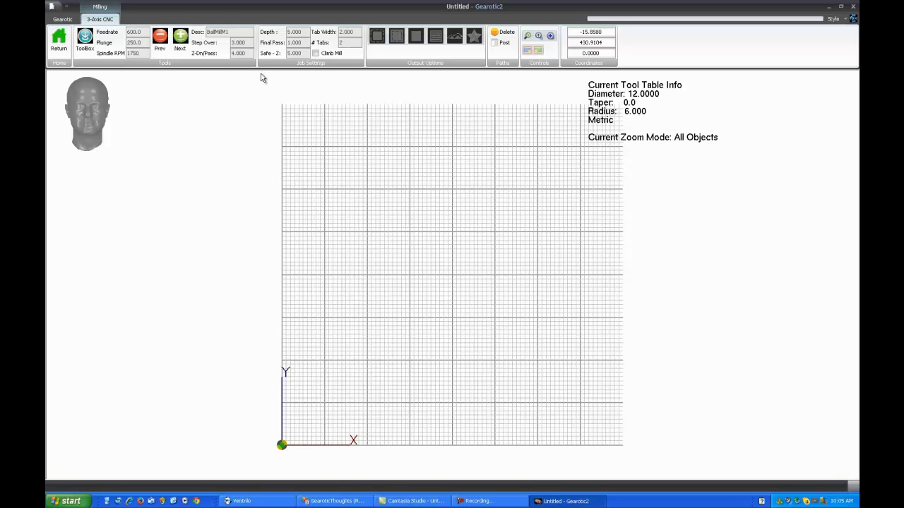
left_click(181, 41)
left_click(159, 39)
left_click(159, 39)
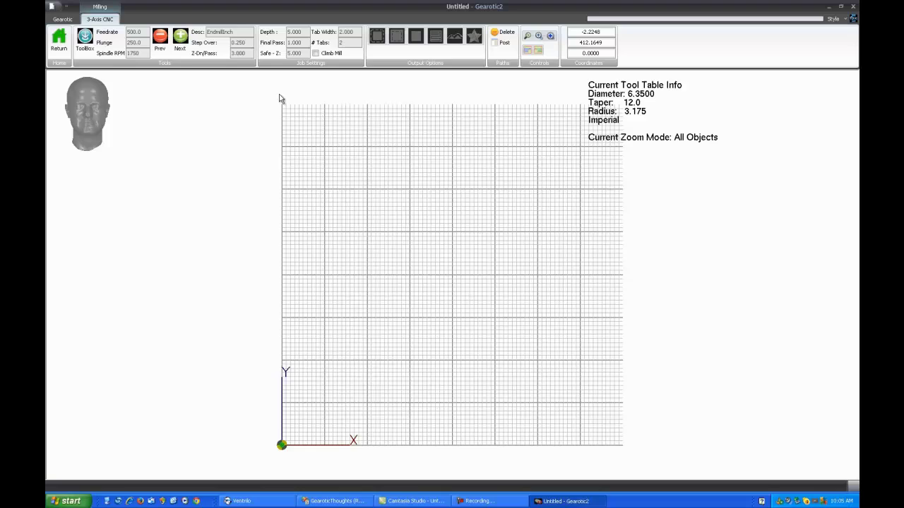
Set the EndmillInch tool's step over to 5 and try to post the toolpaths
left_click(240, 43)
left_click(505, 44)
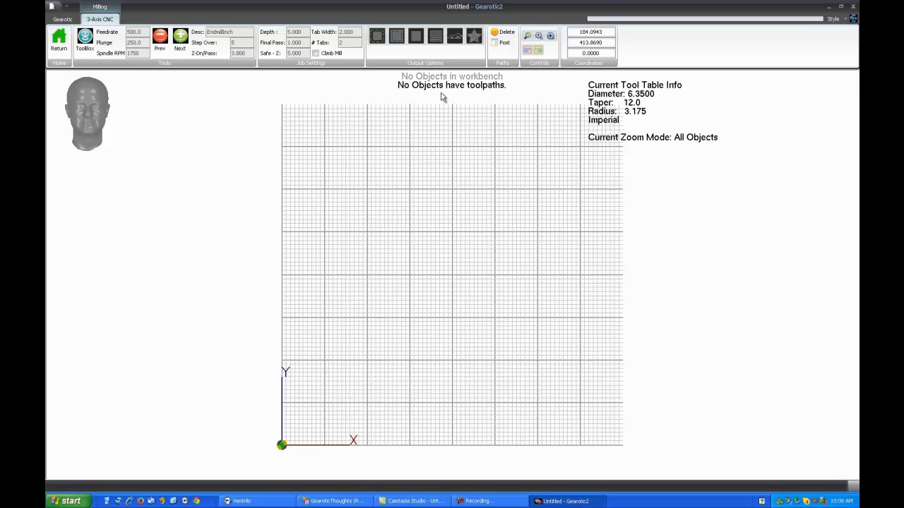
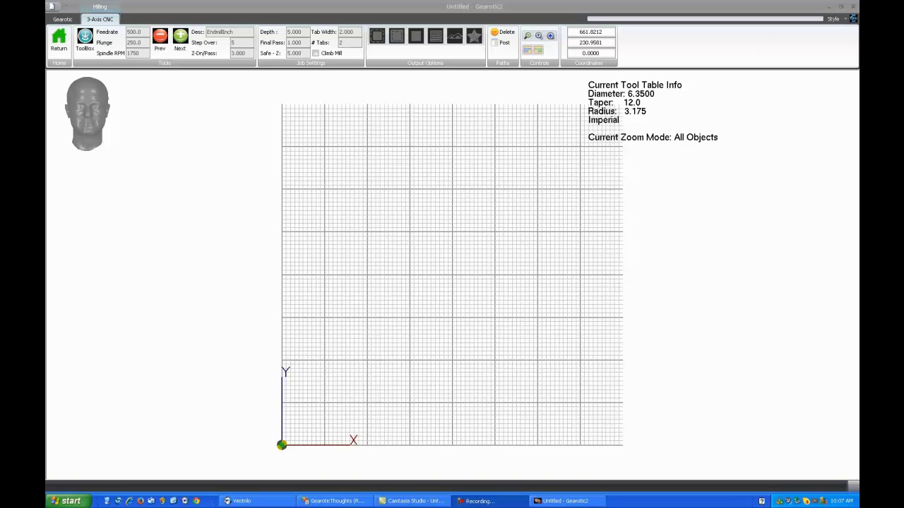
Return to the gear design workspace and place a circular spur gear as the master gear
left_click(59, 31)
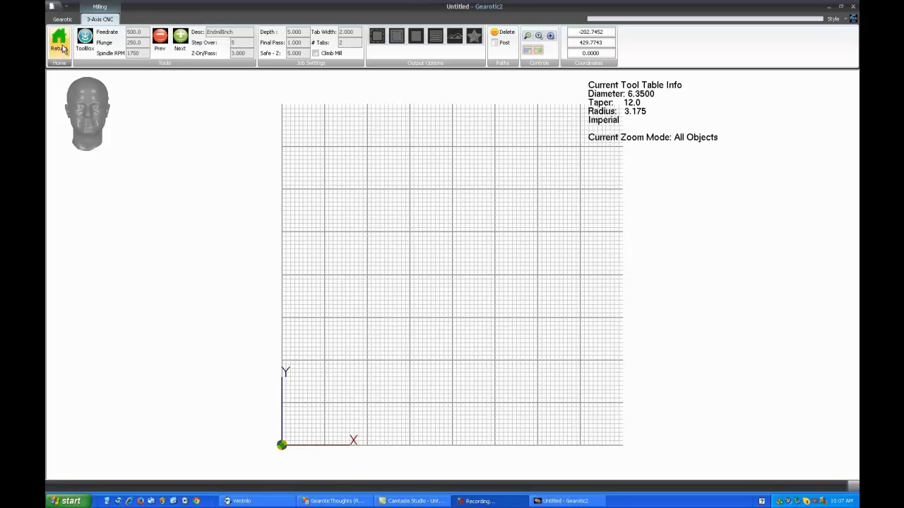
left_click(70, 151)
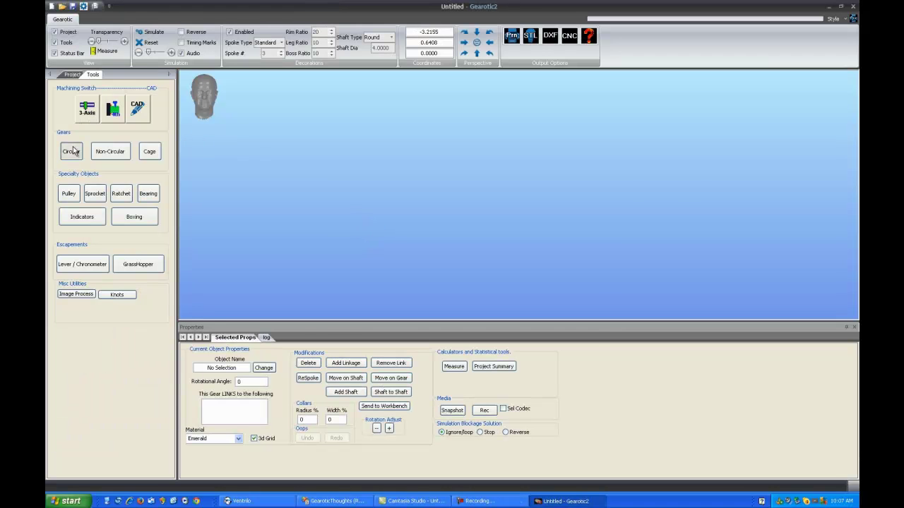
left_click(429, 358)
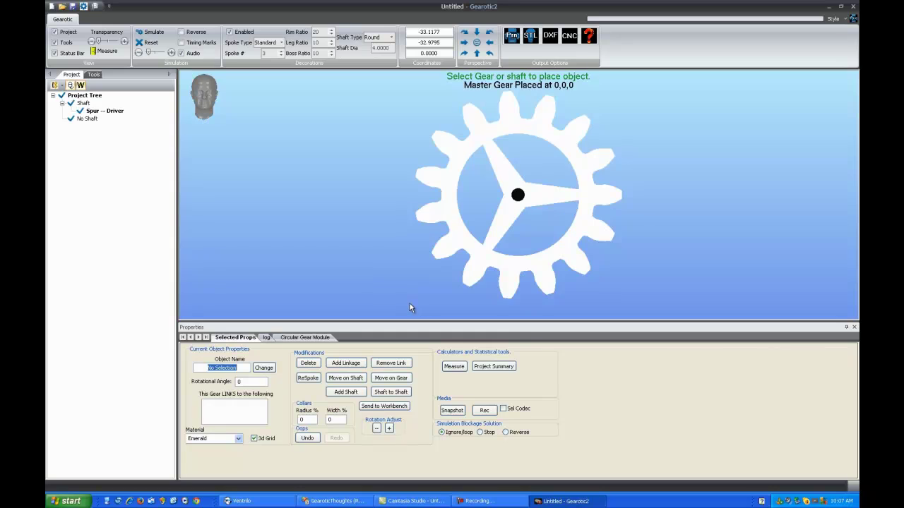
Select the spur driver gear in the project
left_click(480, 216)
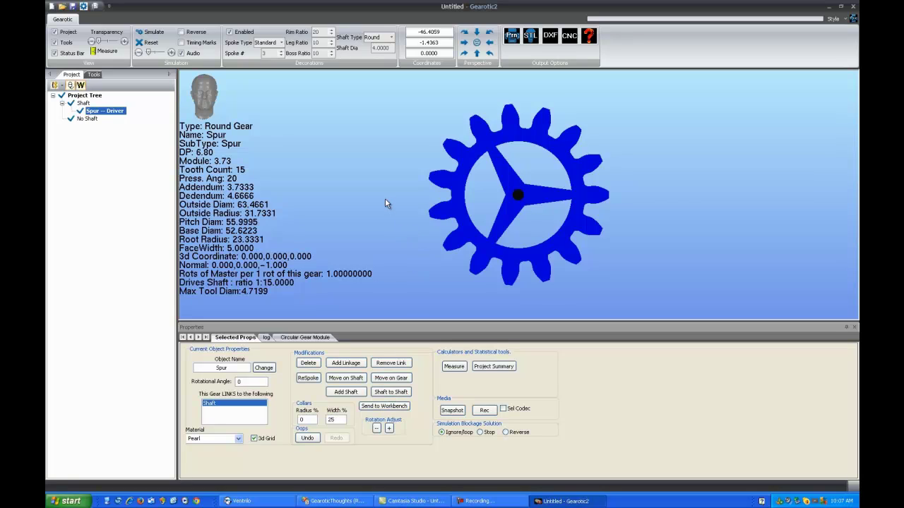
left_click(105, 115)
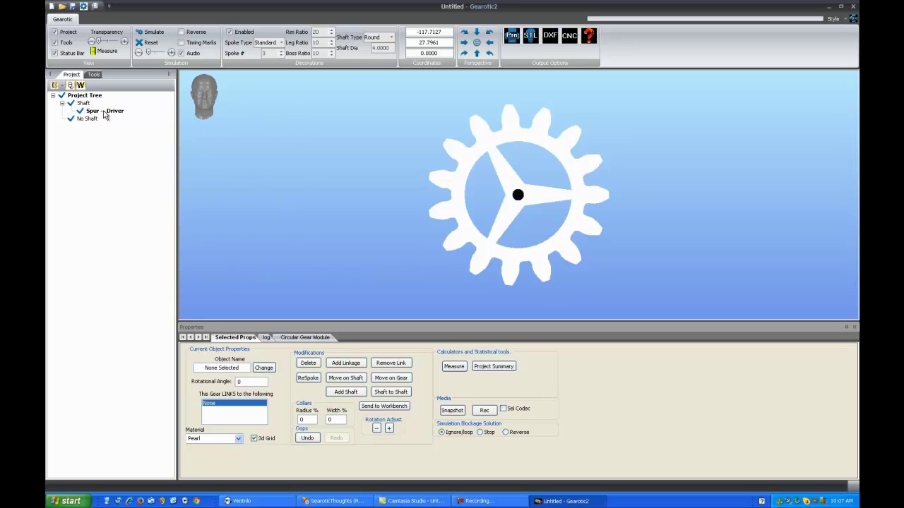
left_click(105, 113)
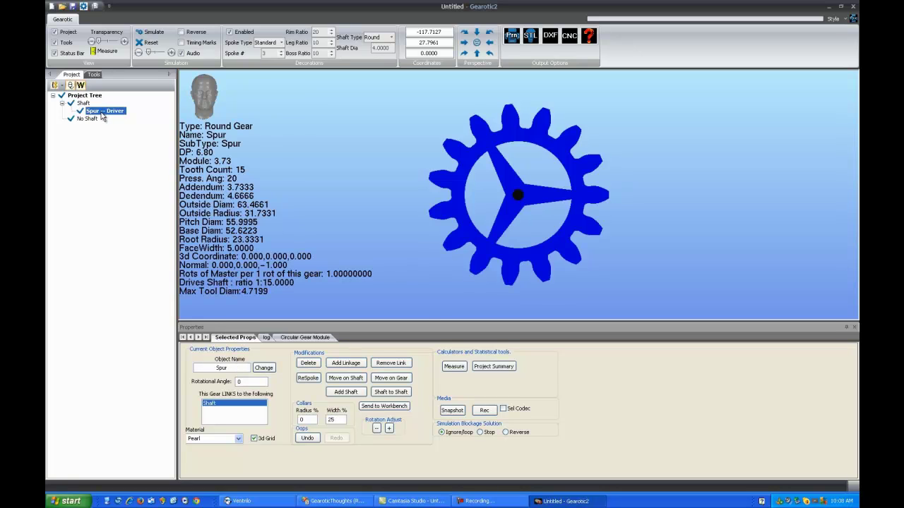
Send the selected spur gear to the 3-axis workbench
right_click(102, 117)
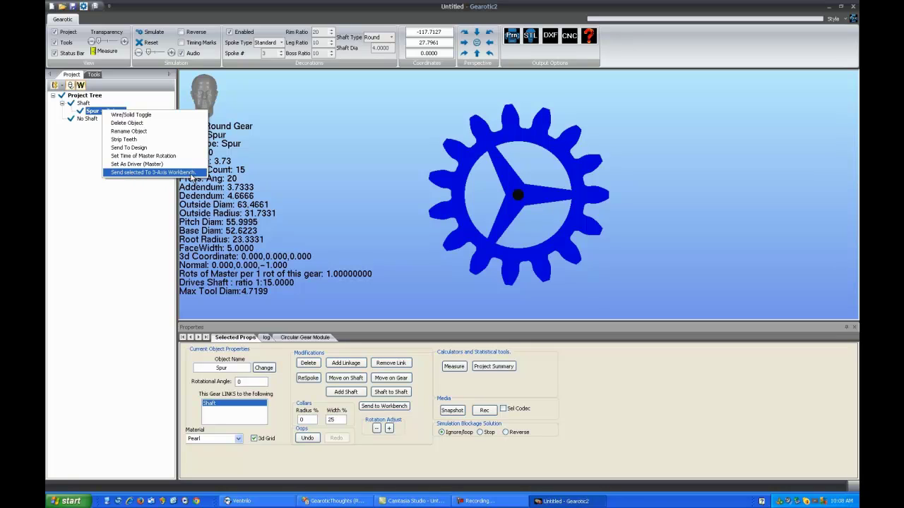
left_click(135, 207)
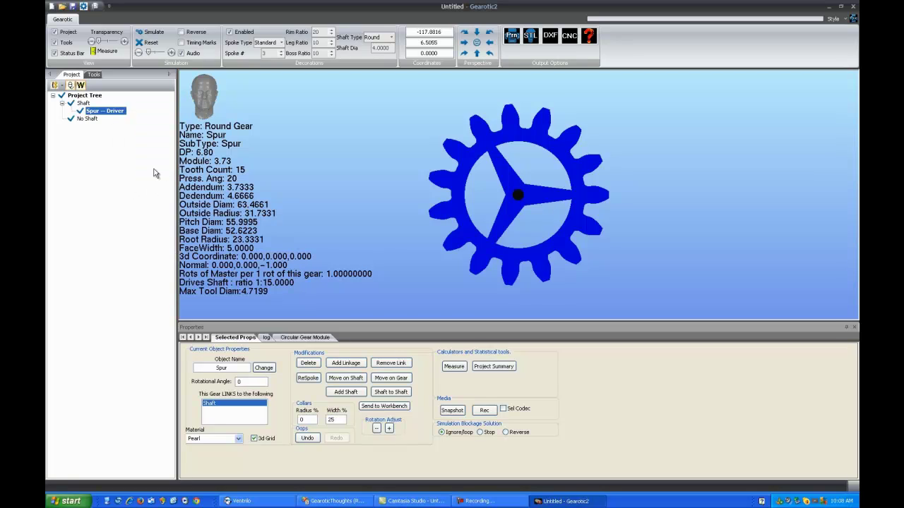
left_click(388, 408)
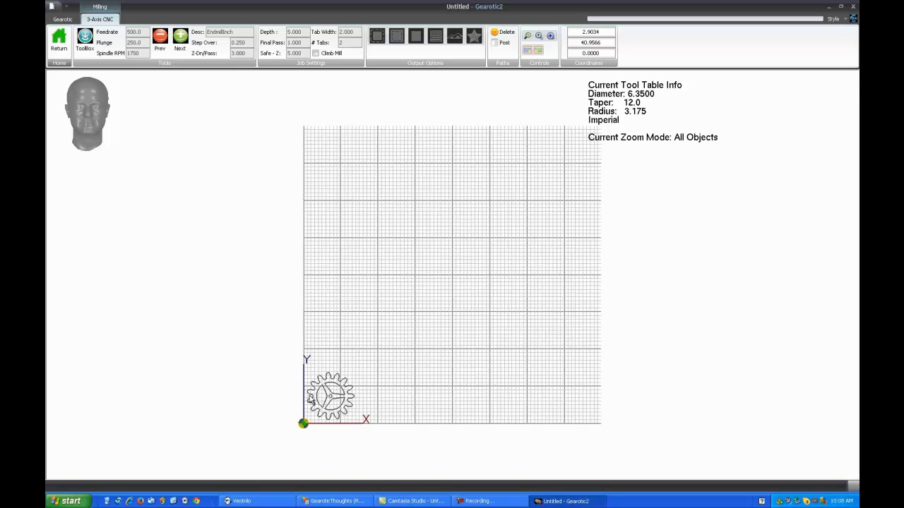
Move the gear away from the origin until its centre is at about X 168, Y 235
left_click(334, 396)
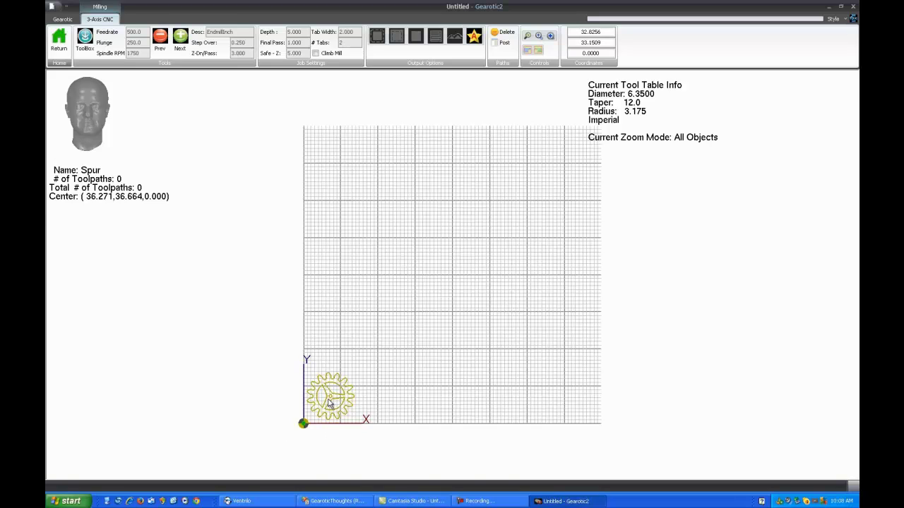
left_click_drag(328, 403, 436, 268)
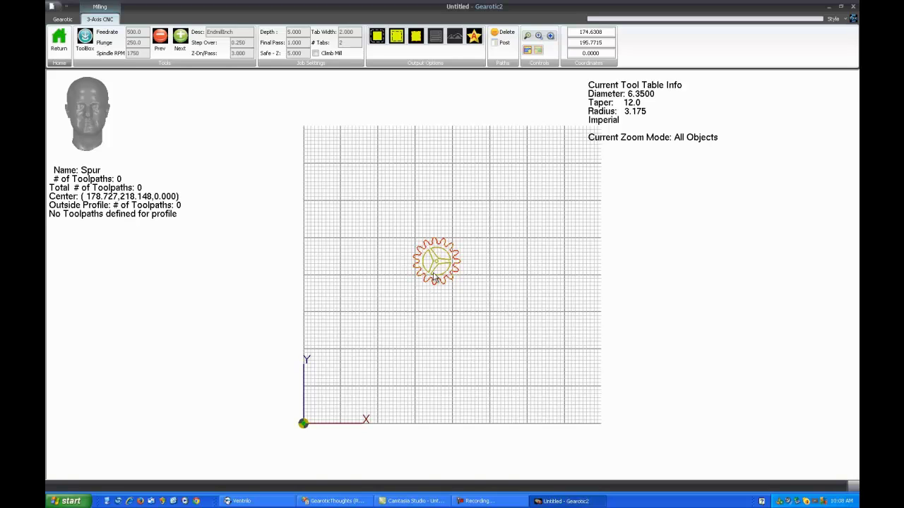
left_click(449, 255)
left_click(450, 256)
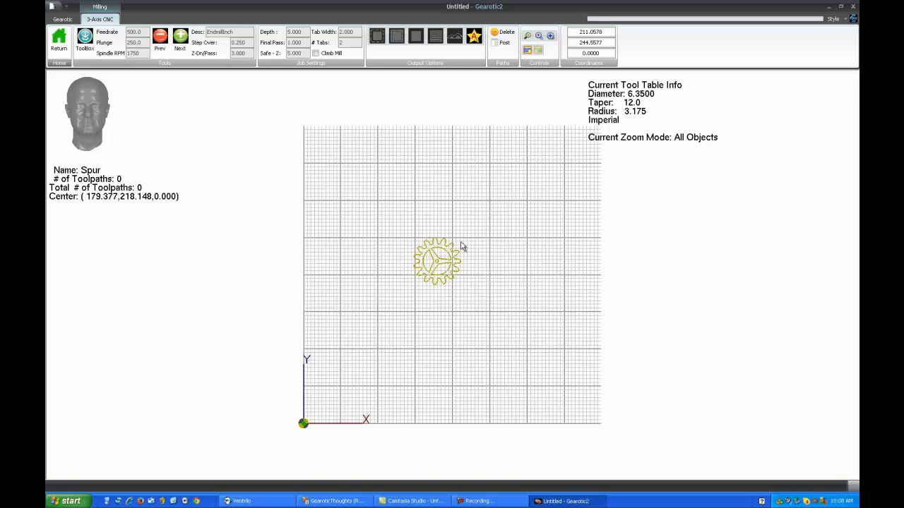
mouse_move(457, 251)
left_mouse_down()
mouse_move(458, 233)
mouse_move(452, 240)
left_mouse_up()
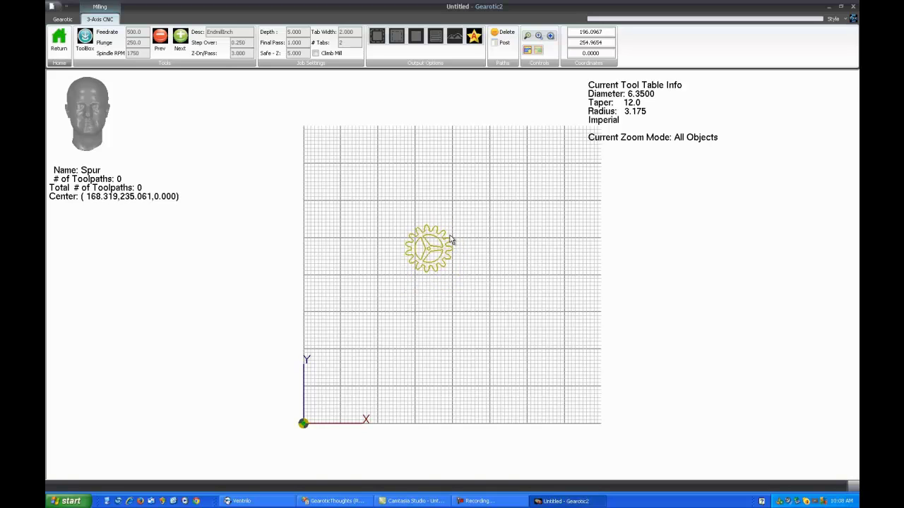
Rotate the gear freehand and shift its centre to about X 159, Y 249
left_click(452, 239)
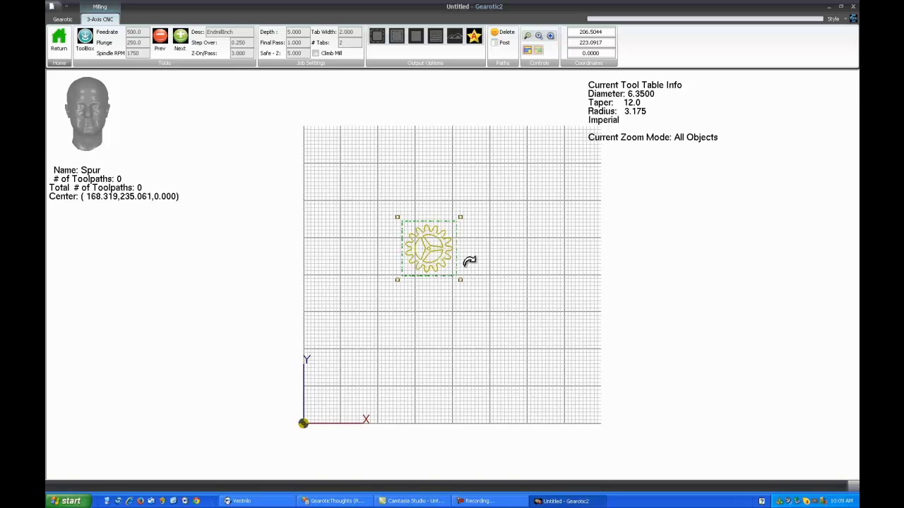
left_click_drag(460, 221, 442, 238)
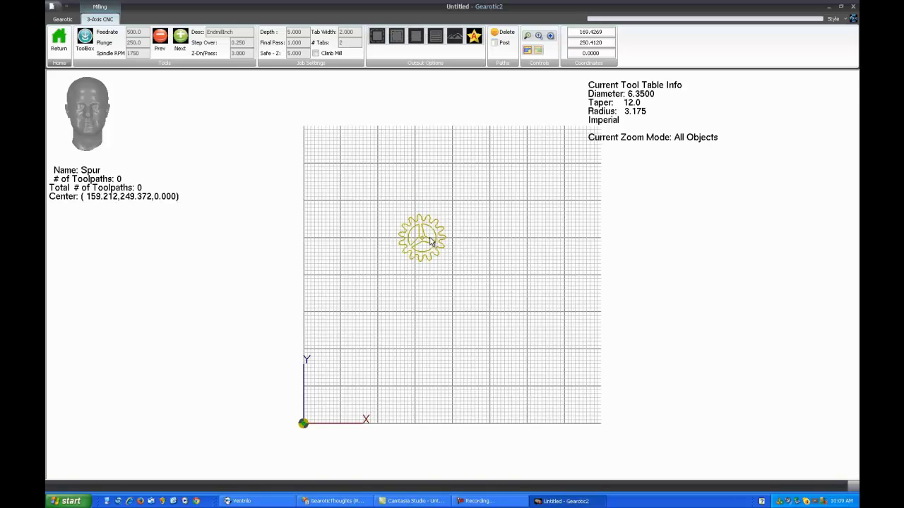
left_click(399, 216)
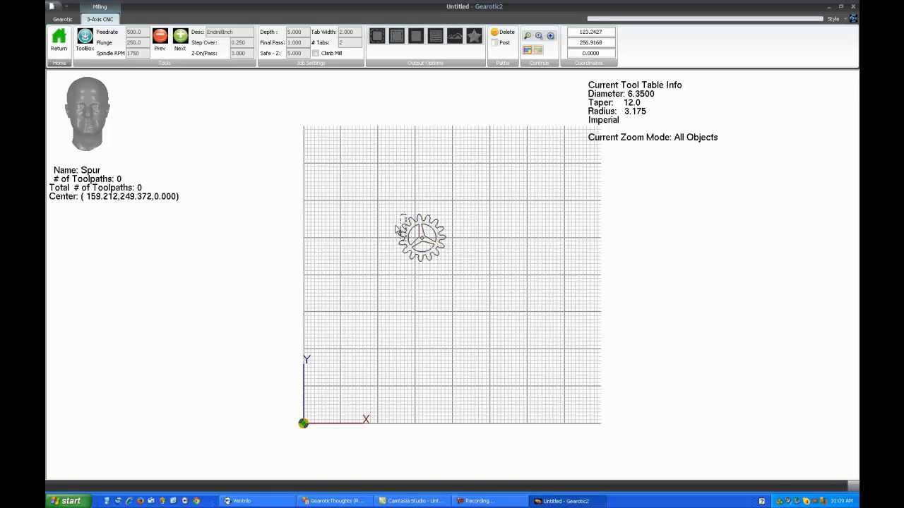
Move the gear back near the origin, with its centre at about X 47, Y 49
left_click_drag(424, 233, 439, 303)
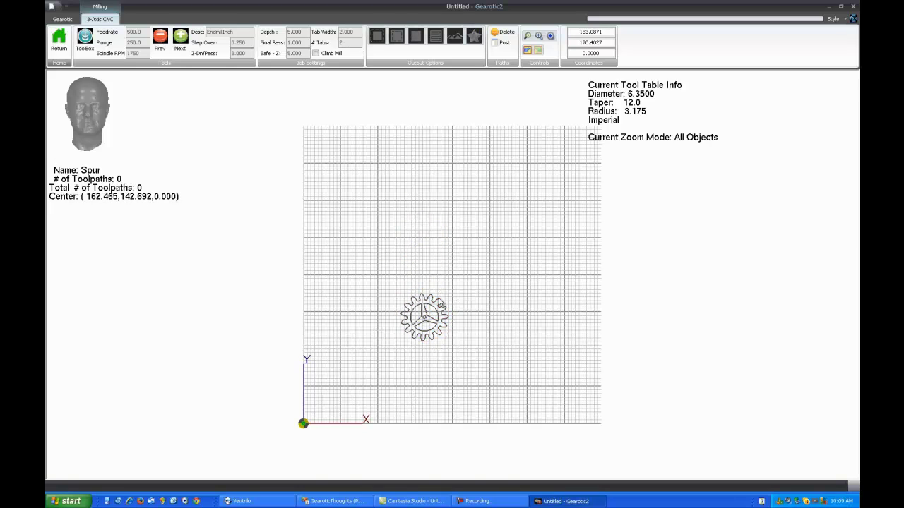
left_click(439, 305)
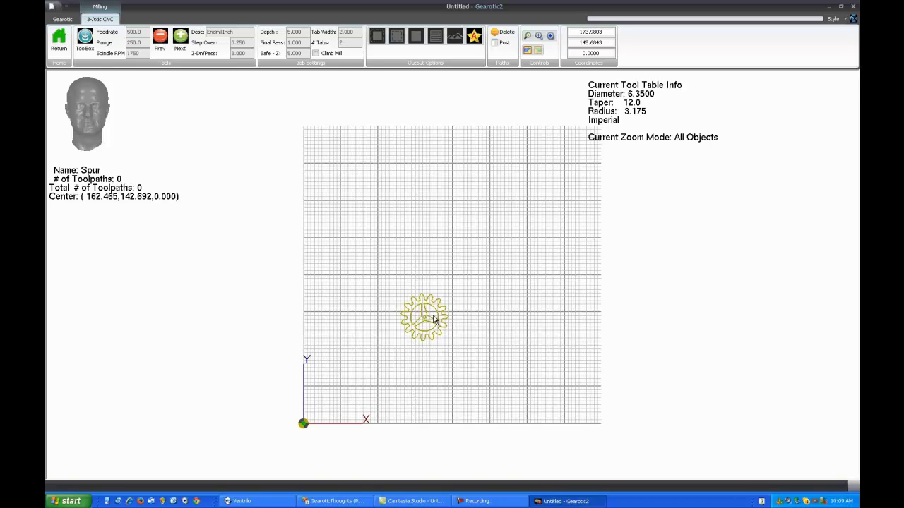
left_click_drag(443, 314, 373, 367)
left_click(363, 384)
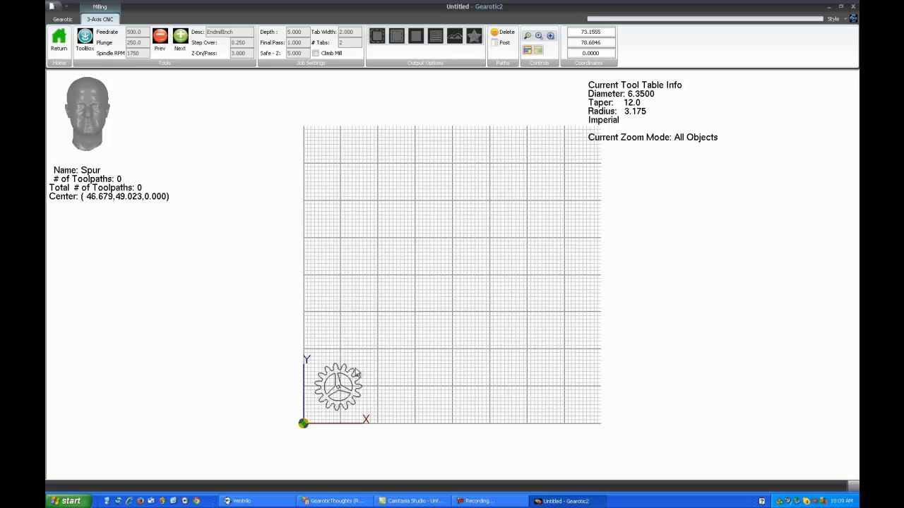
left_click(356, 373)
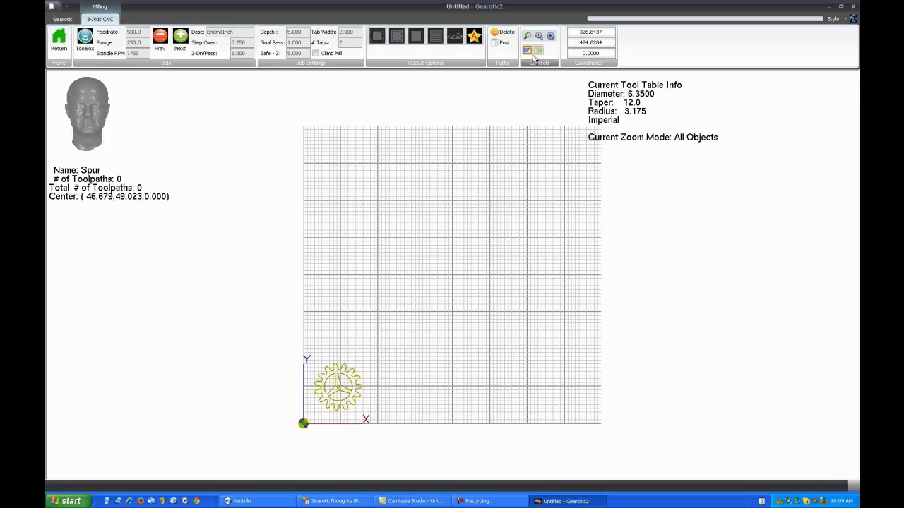
Go through the zoom modes for the CNC table area, all objects and the selected object
left_click(552, 37)
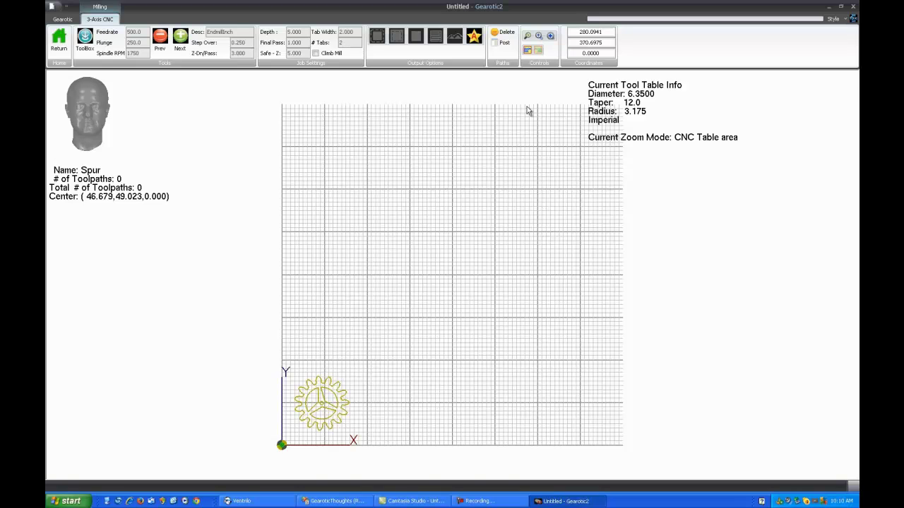
left_click(538, 36)
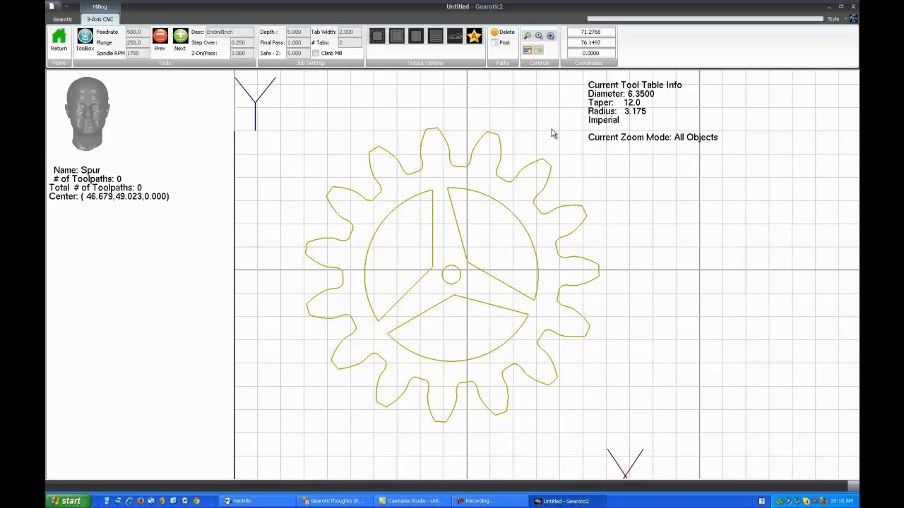
left_click(529, 37)
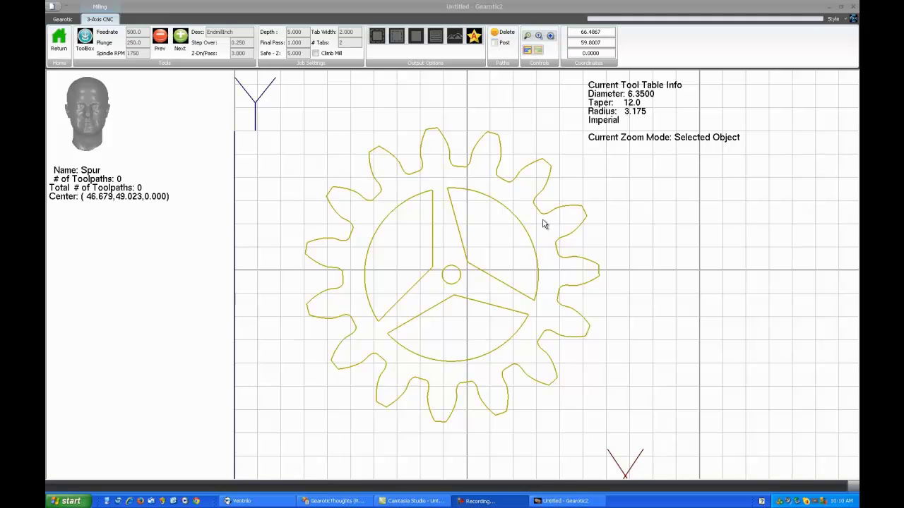
Rotate the gear about its own centre until one spoke points along the X axis, and deselect it
left_click(534, 148)
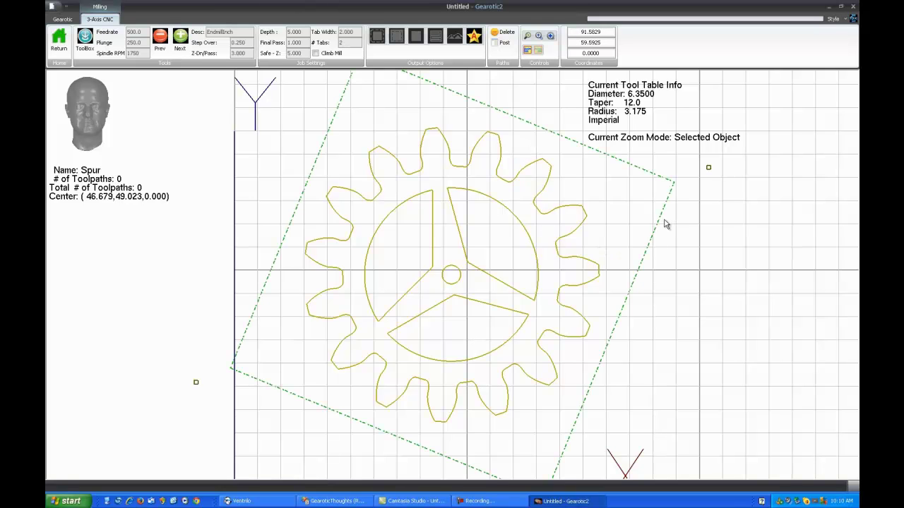
left_click_drag(705, 171, 572, 150)
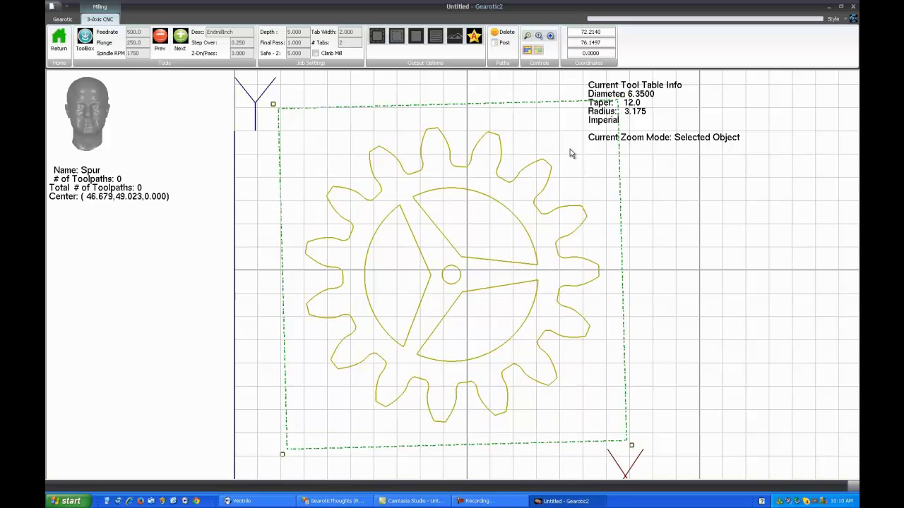
left_click(655, 219)
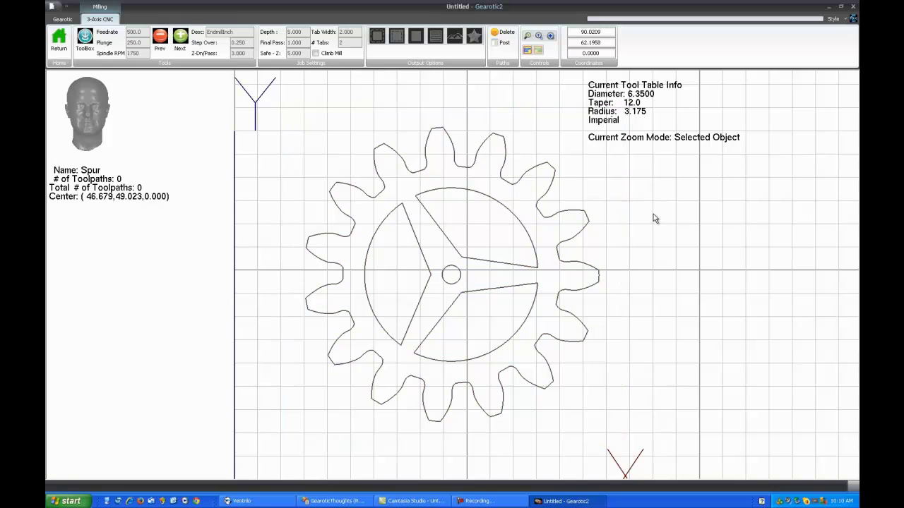
Select the upper cutout between the spokes as a single profile, check its output options, and reselect the whole gear
left_click(445, 212)
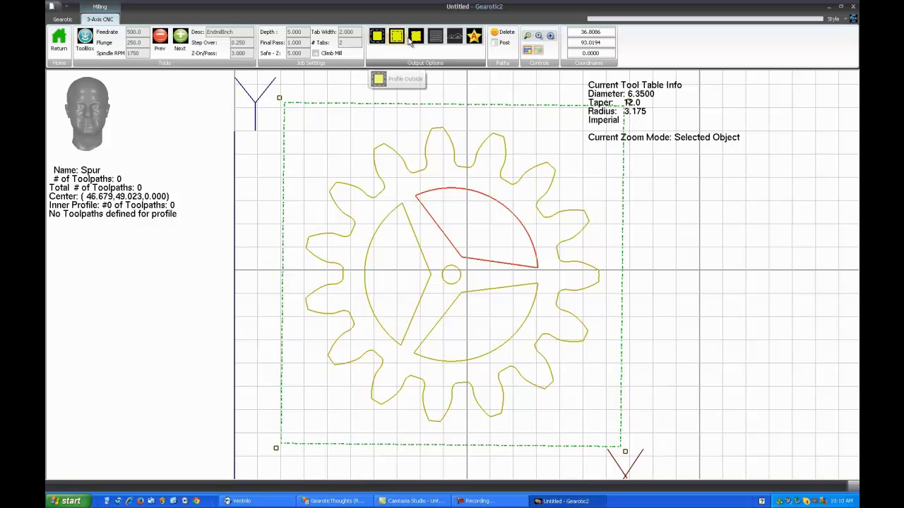
left_click(377, 37)
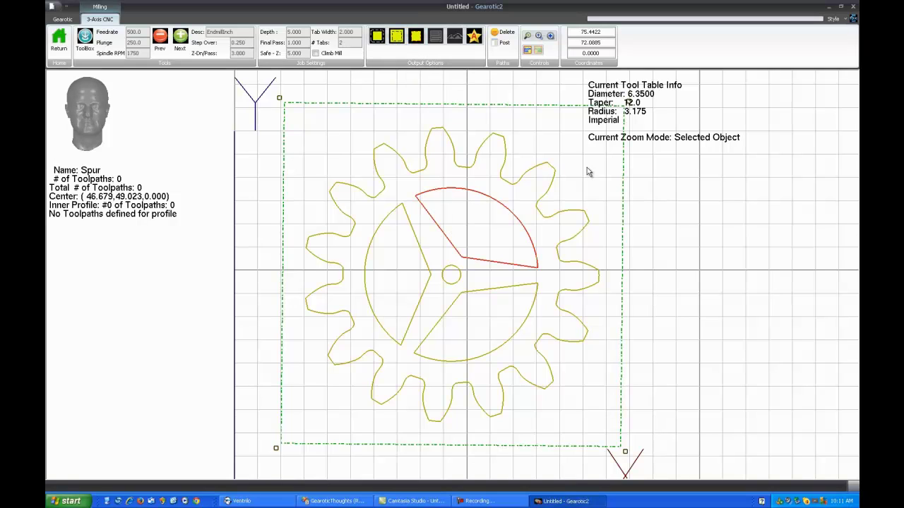
left_click(524, 126)
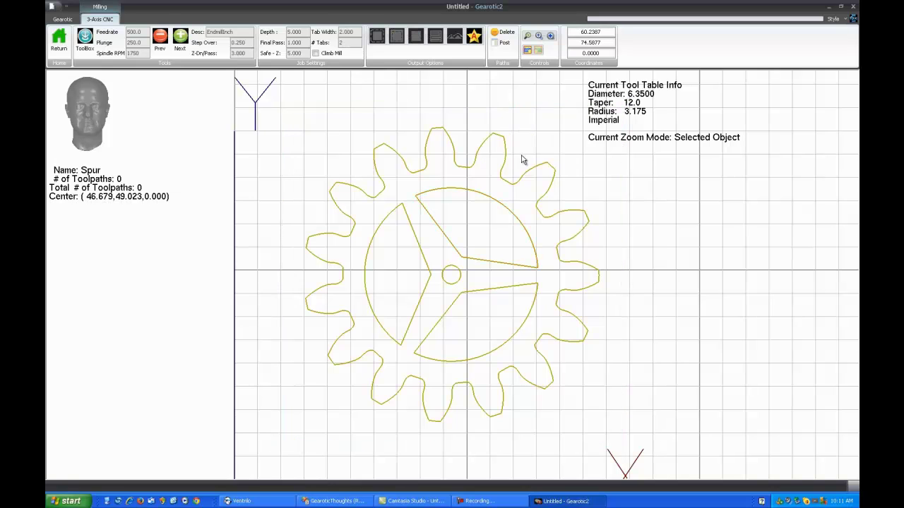
Generate toolpaths for the whole gear in one operation with the EndmillInch tool, and delete all its paths again
left_click(473, 37)
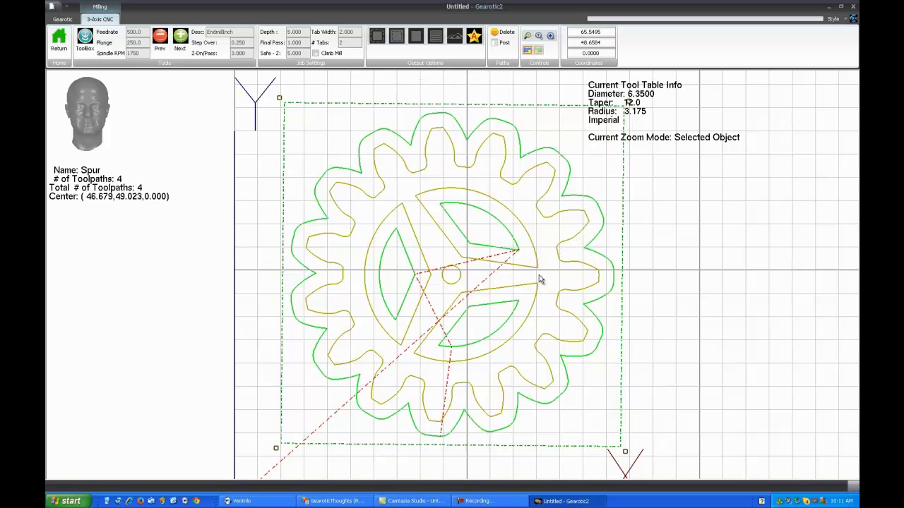
scroll(405, 428, "down", 2)
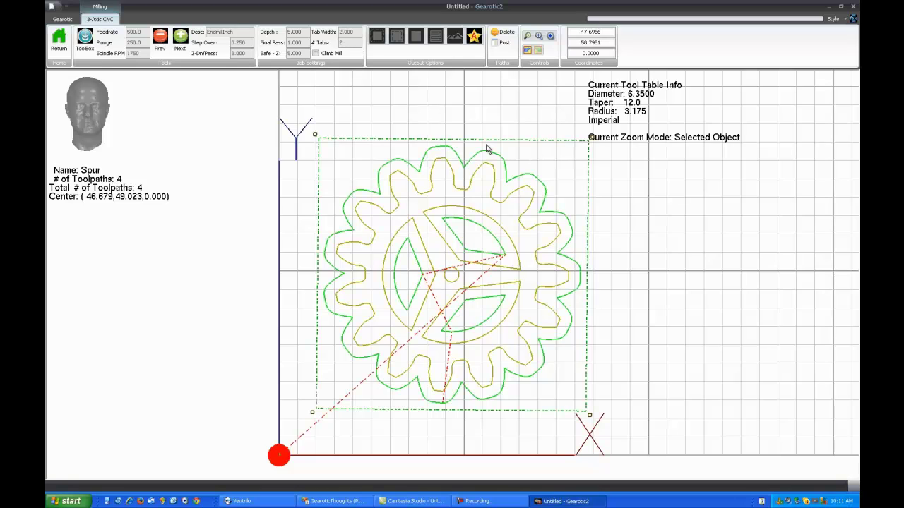
left_click(505, 35)
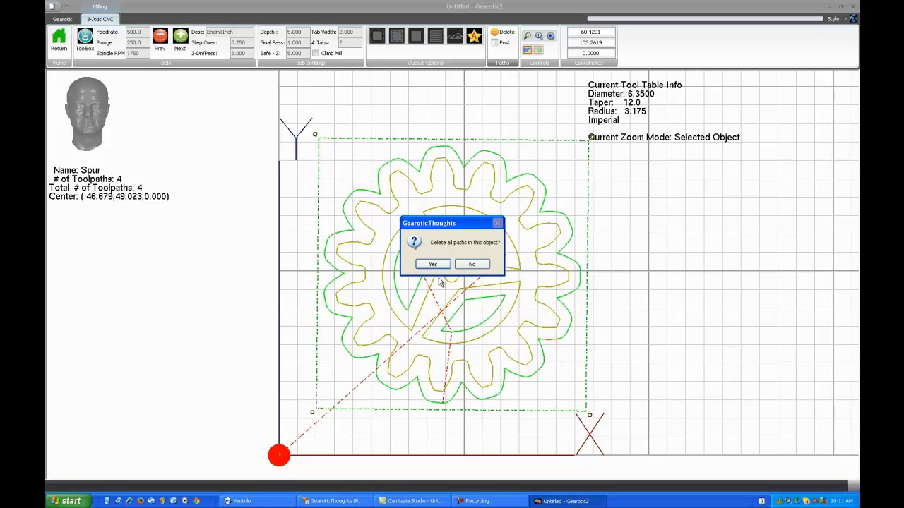
left_click(434, 265)
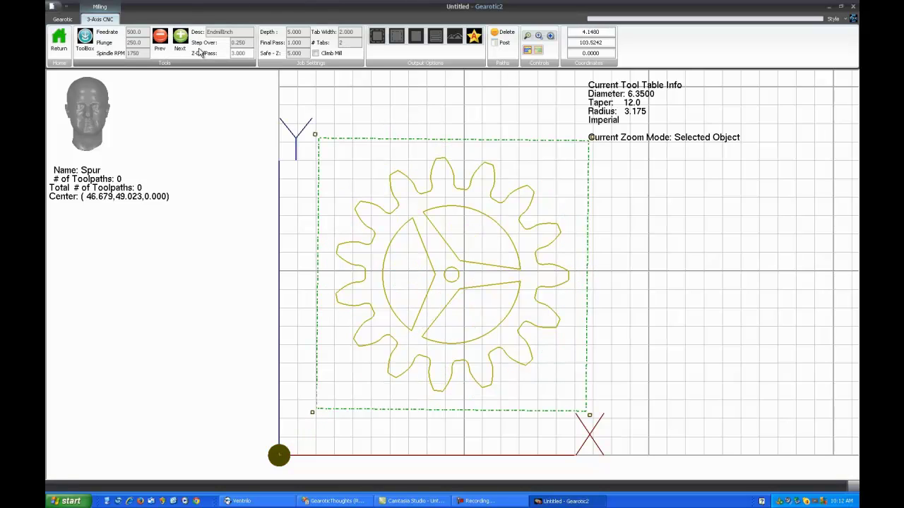
Make the 2 mm Endmill the current tool and generate toolpaths for the whole gear in one operation
left_click(161, 41)
left_click(161, 41)
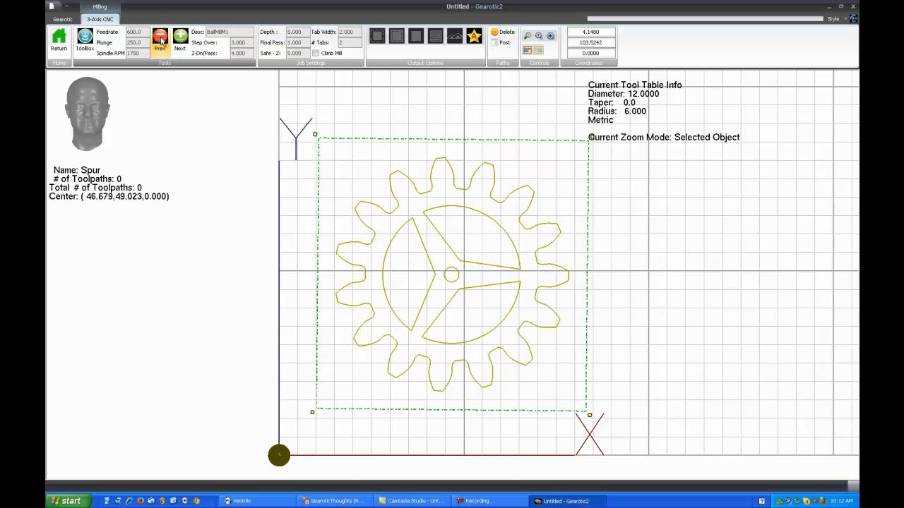
left_click(161, 41)
left_click(161, 41)
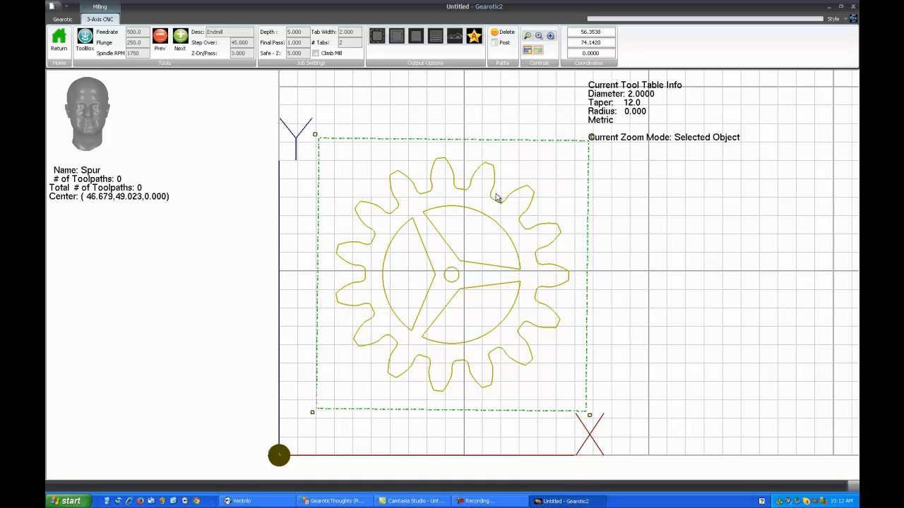
left_click(473, 35)
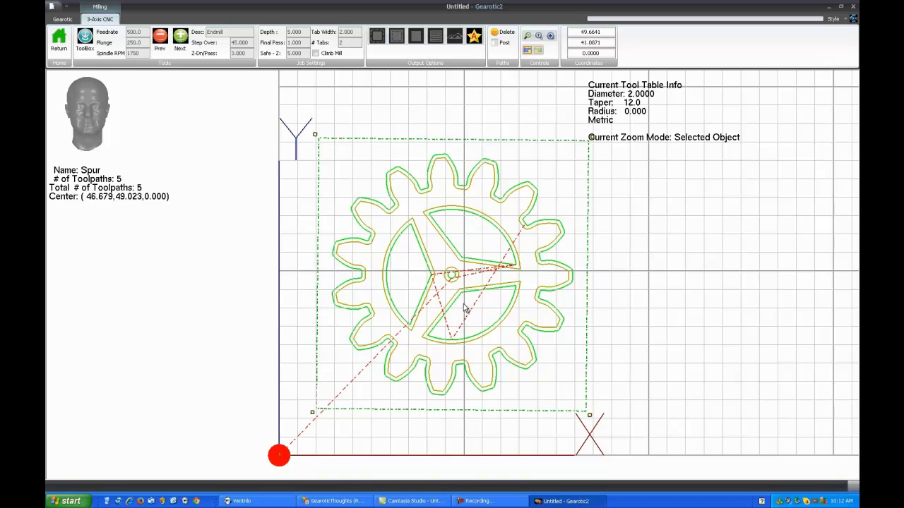
Examine the depth passes and rapid moves of the gear's toolpaths in 3D, ending in a straight top view
left_click_drag(465, 309, 464, 254)
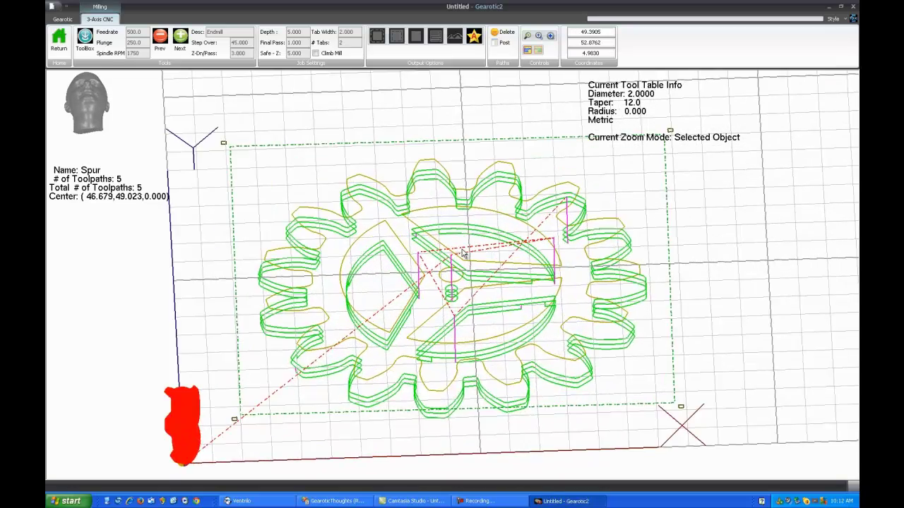
scroll(466, 257, "up", 3)
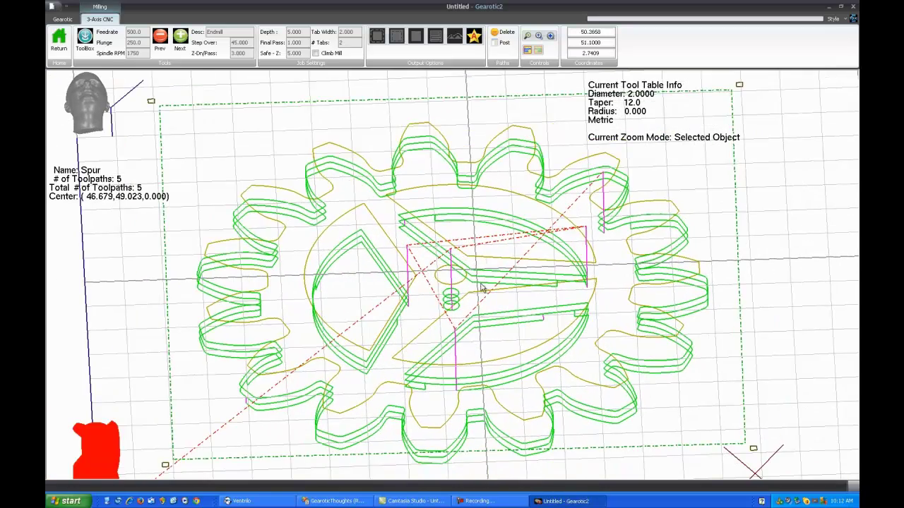
left_click_drag(476, 314, 475, 303)
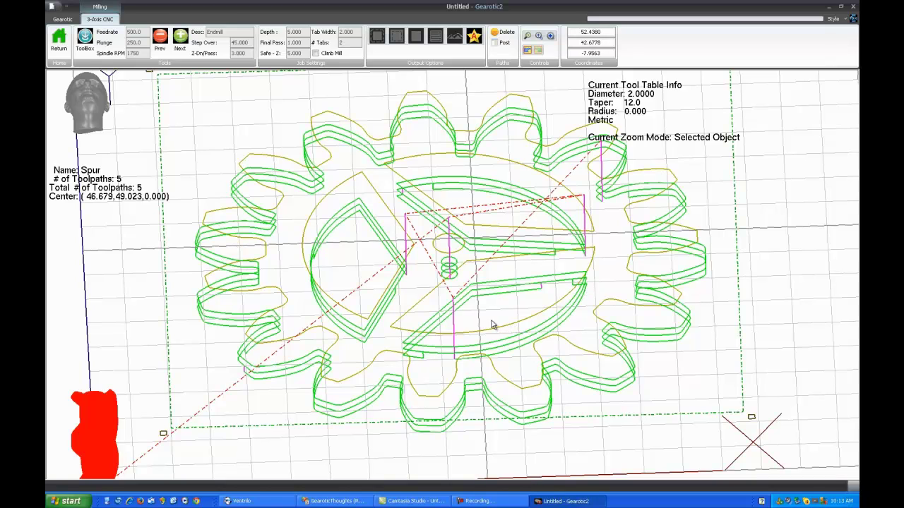
mouse_move(476, 303)
left_mouse_down()
mouse_move(473, 269)
mouse_move(474, 346)
mouse_move(472, 316)
left_mouse_up()
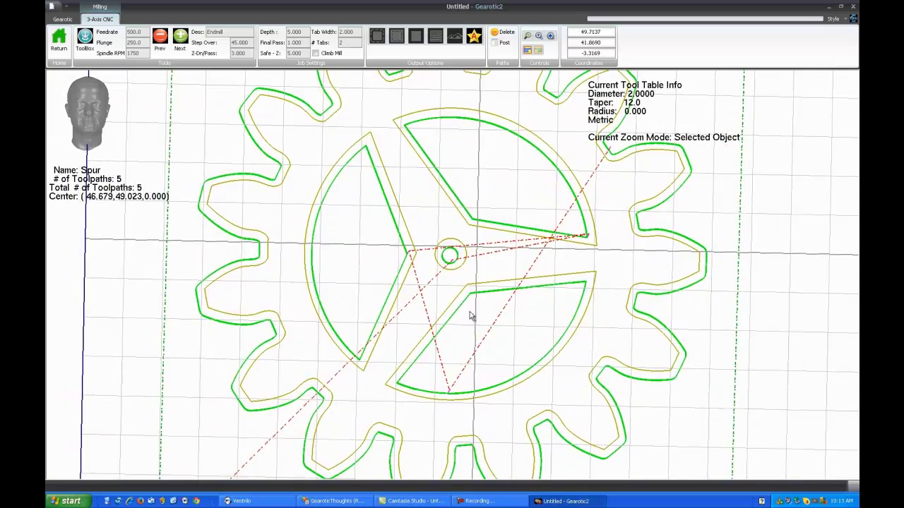
scroll(471, 316, "down", 3)
scroll(630, 268, "up", 1)
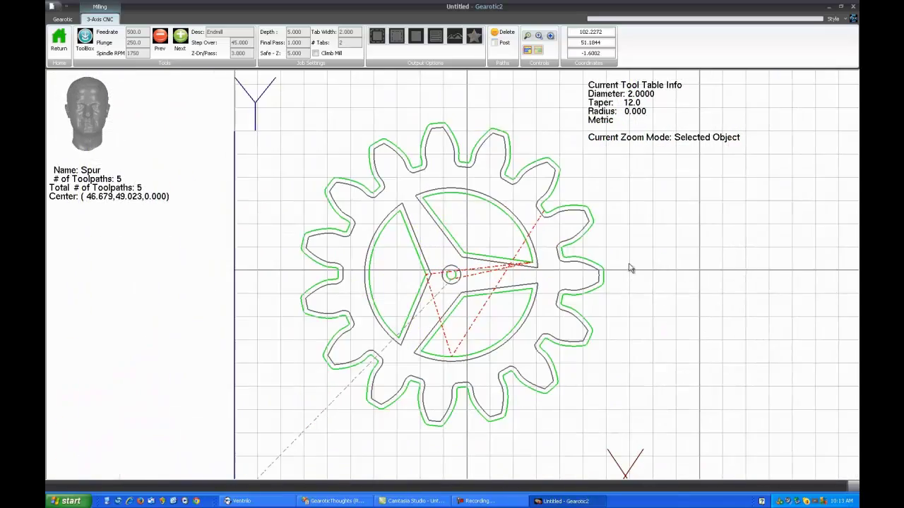
Delete all toolpaths from the spur gear
scroll(614, 275, "down", 1)
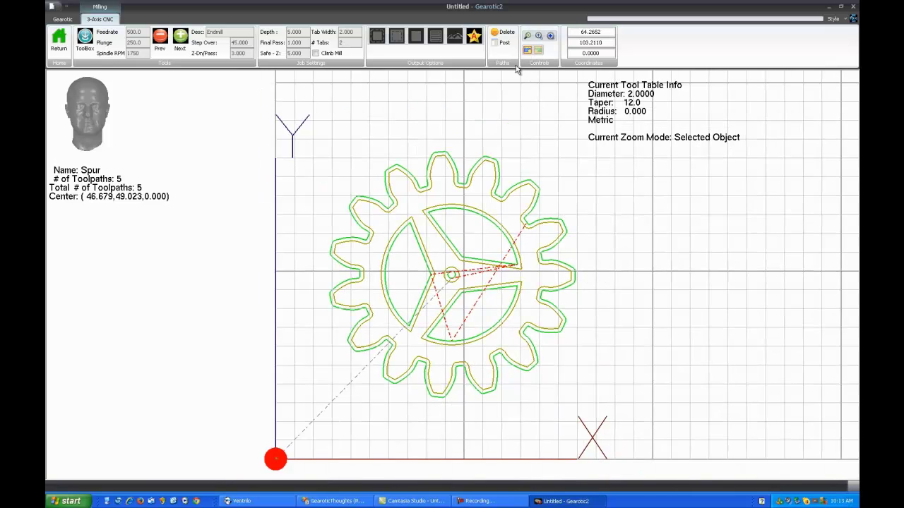
left_click(504, 32)
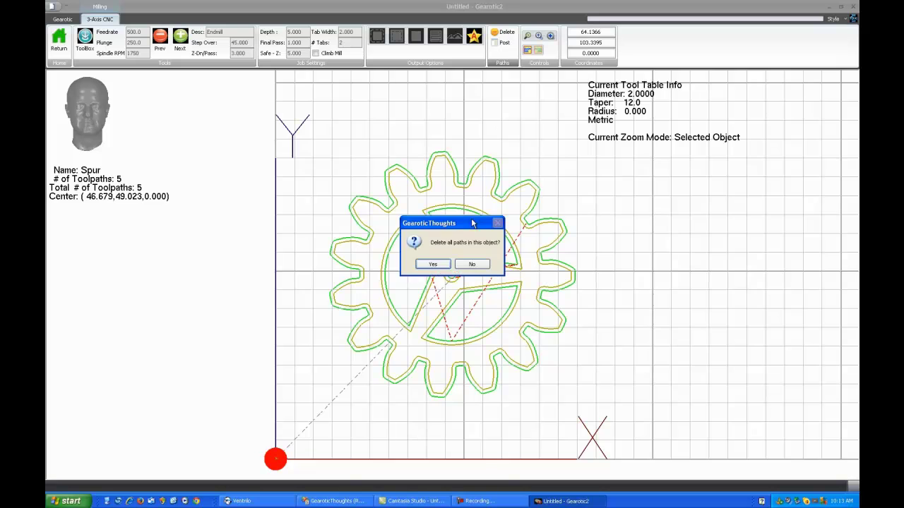
left_click(433, 265)
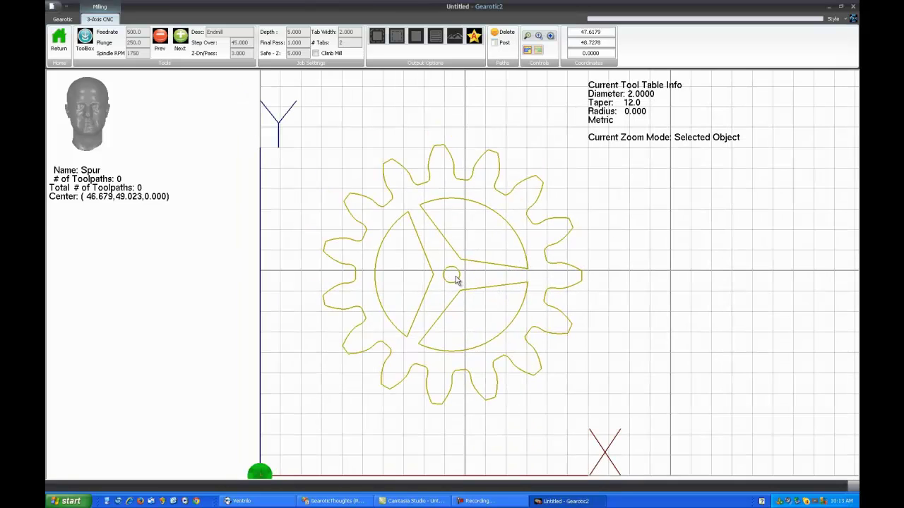
Generate an inside profile toolpath for the shaft hole only with the 2 mm Endmill, and inspect its depth passes in 3D
left_click(454, 277)
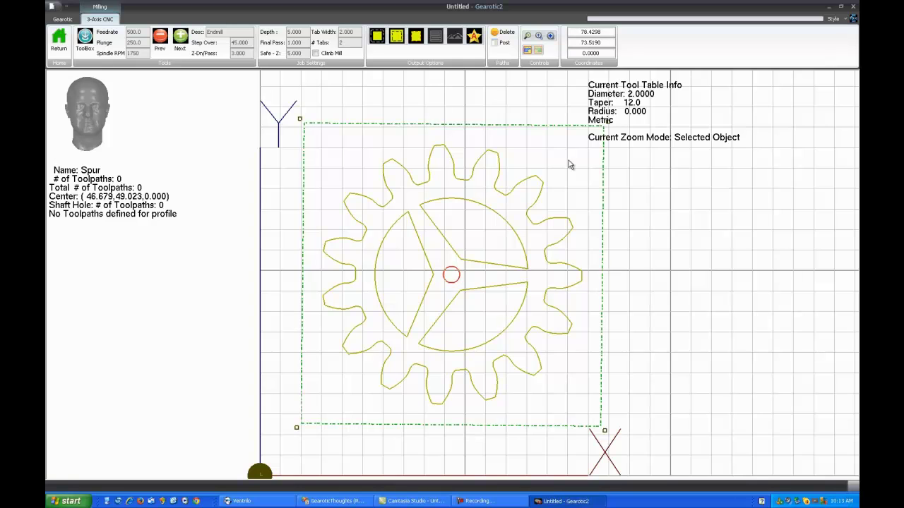
left_click(397, 36)
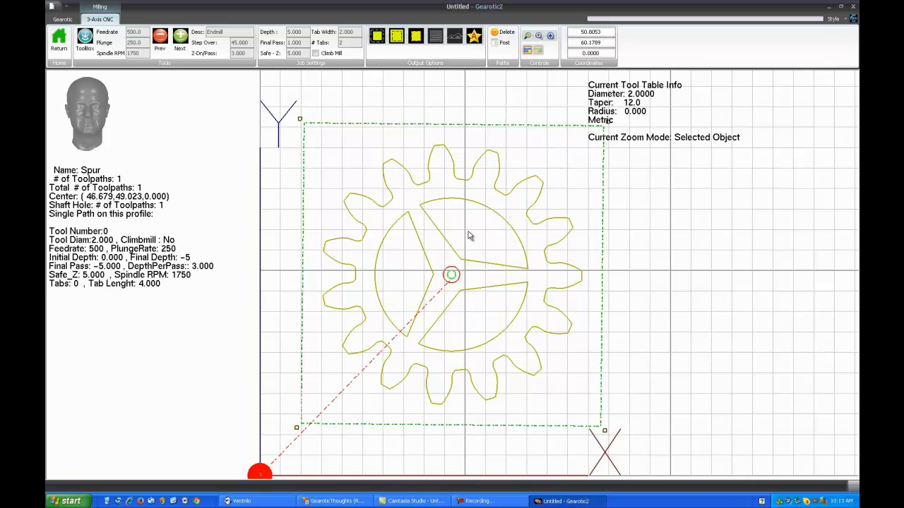
left_click_drag(472, 284, 466, 233)
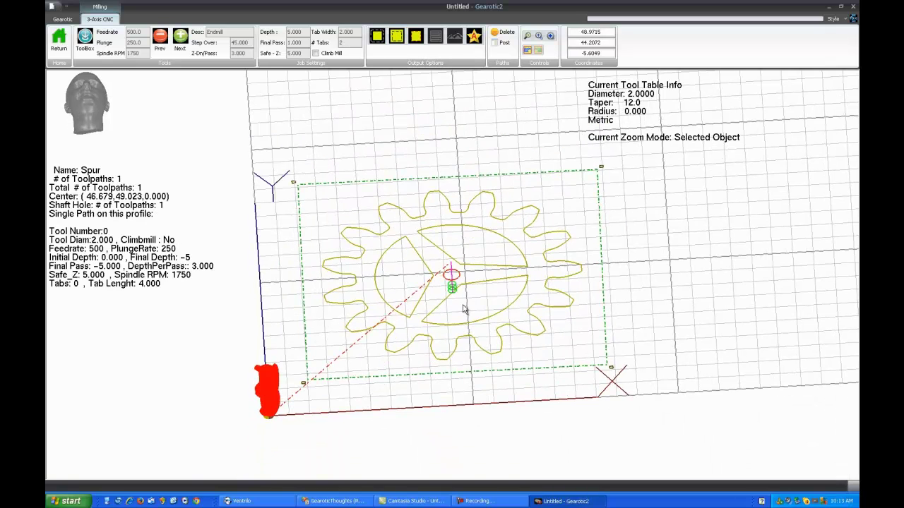
scroll(466, 302, "up", 6)
scroll(466, 302, "up", 2)
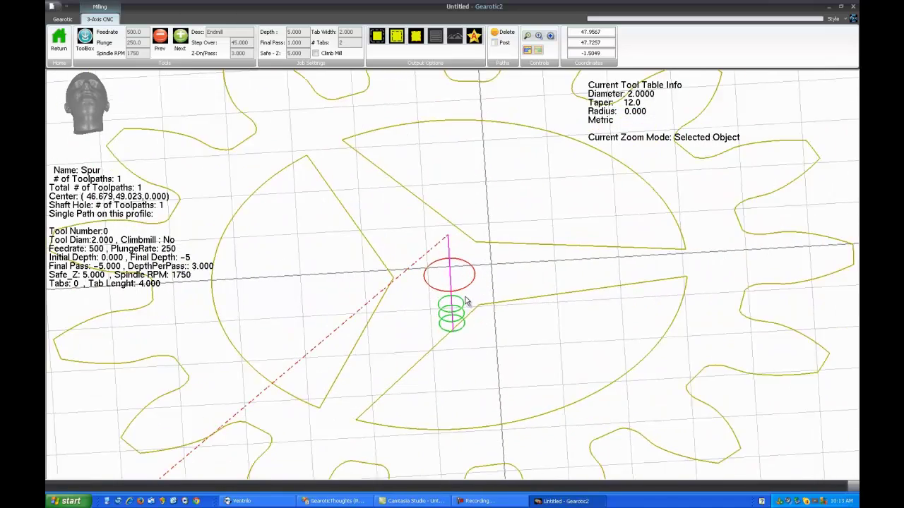
scroll(463, 302, "down", 6)
scroll(464, 308, "up", 6)
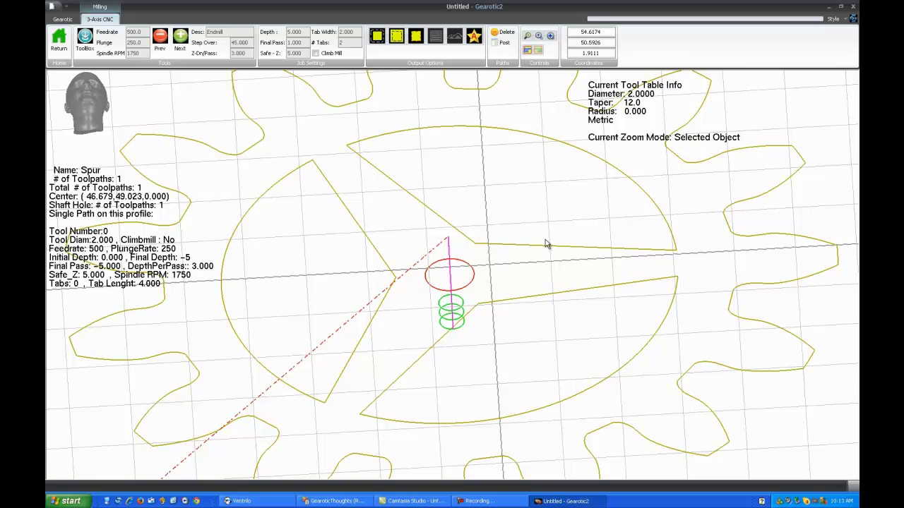
scroll(539, 271, "down", 3)
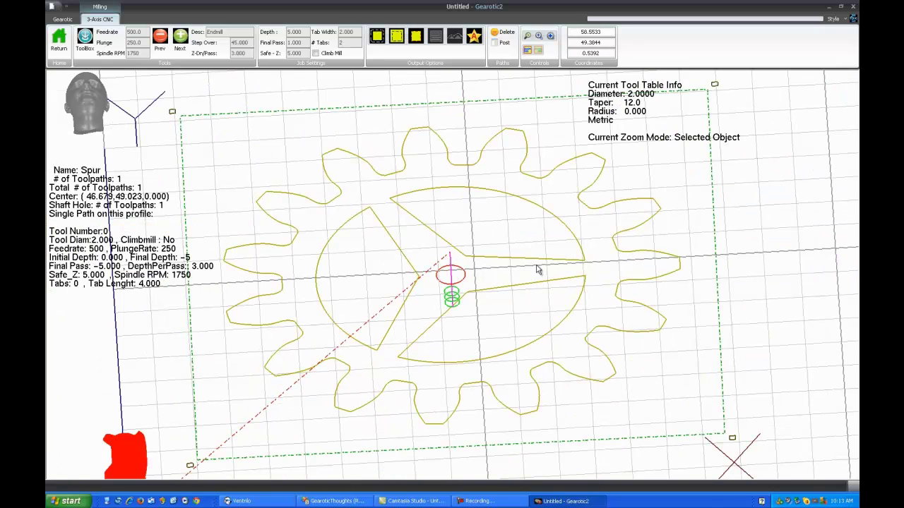
double_click(480, 270)
scroll(477, 298, "down", 4)
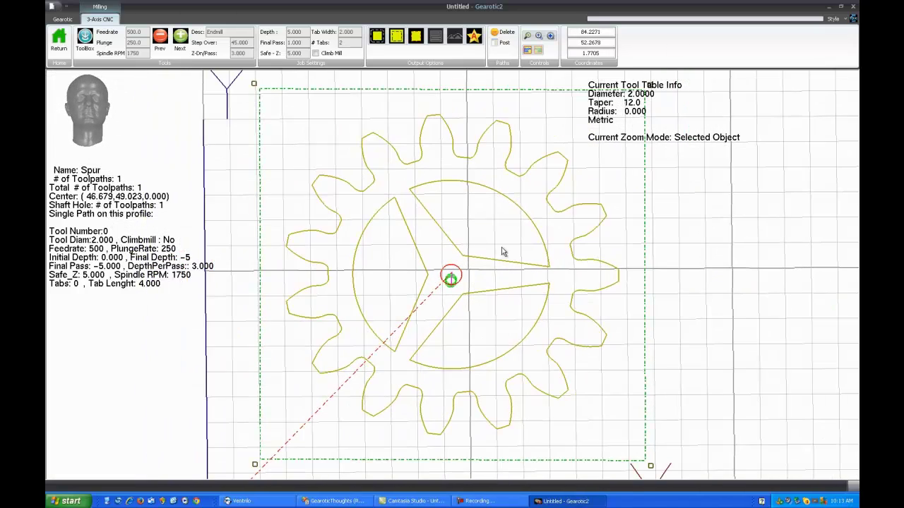
Generate a Profile Outside toolpath for the upper cutout between the spokes, clear the profile selection and inspect the path and its tabs in 3D
left_click(472, 232)
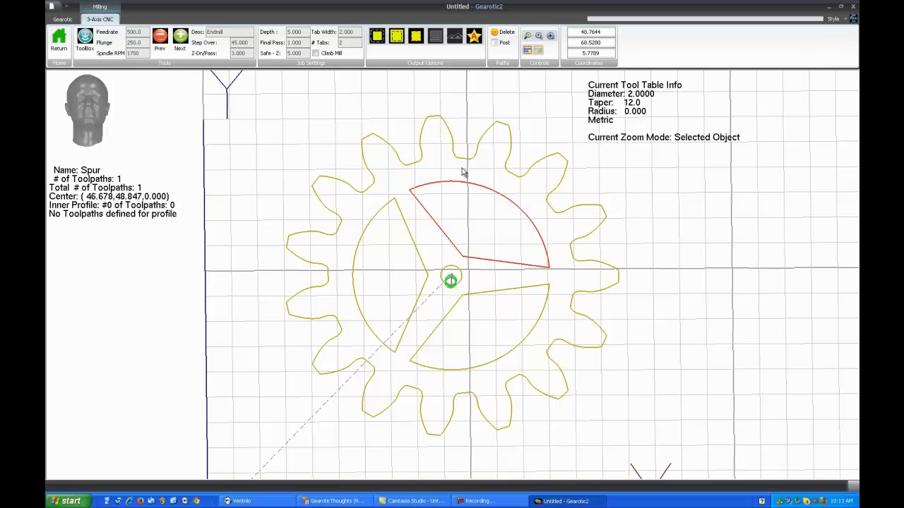
left_click(383, 254)
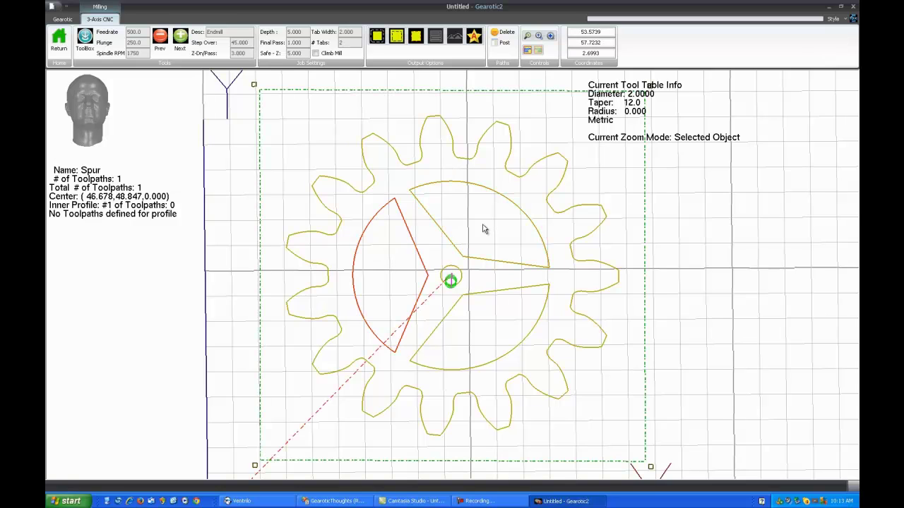
left_click(485, 227)
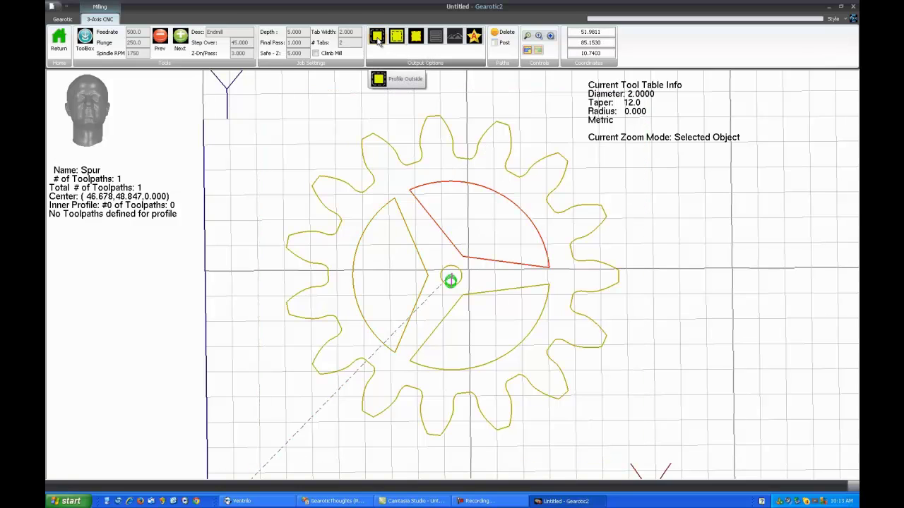
left_click(378, 38)
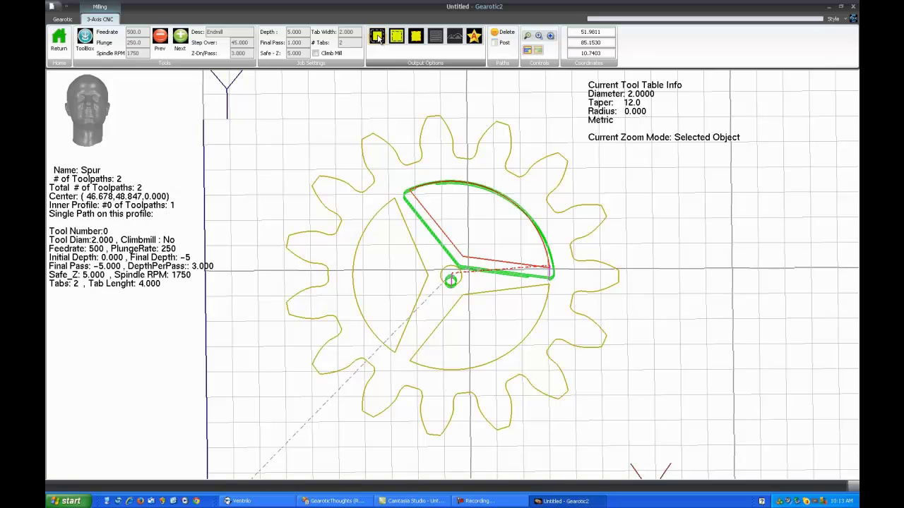
left_click(628, 243)
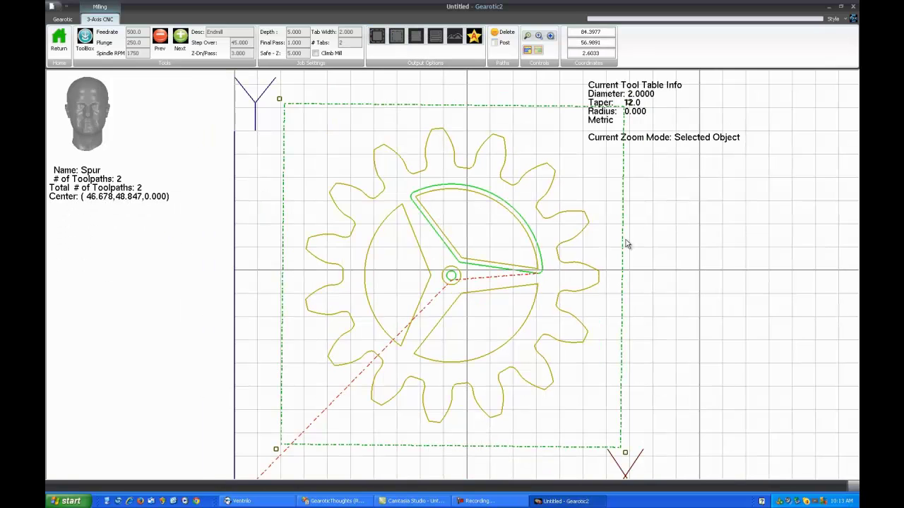
scroll(450, 280, "up", 2)
scroll(451, 280, "down", 3)
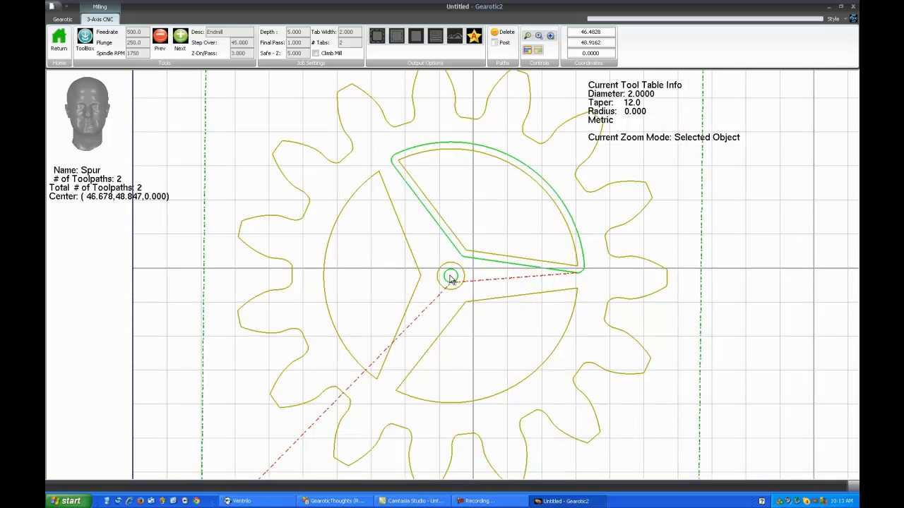
scroll(451, 294, "down", 1)
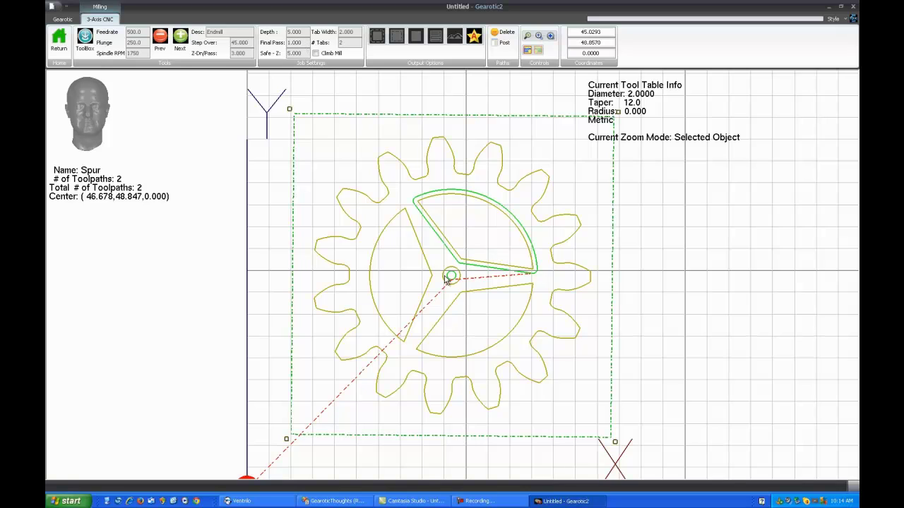
left_click_drag(446, 280, 428, 283)
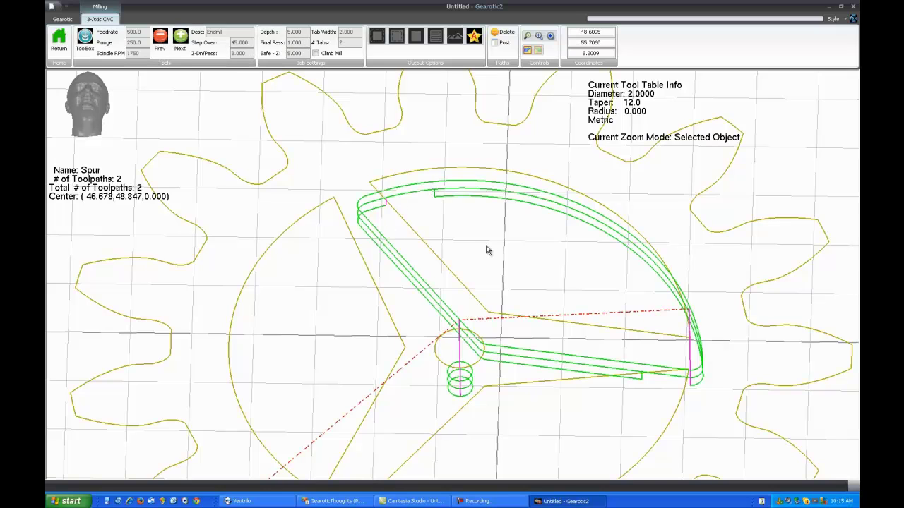
scroll(474, 252, "down", 2)
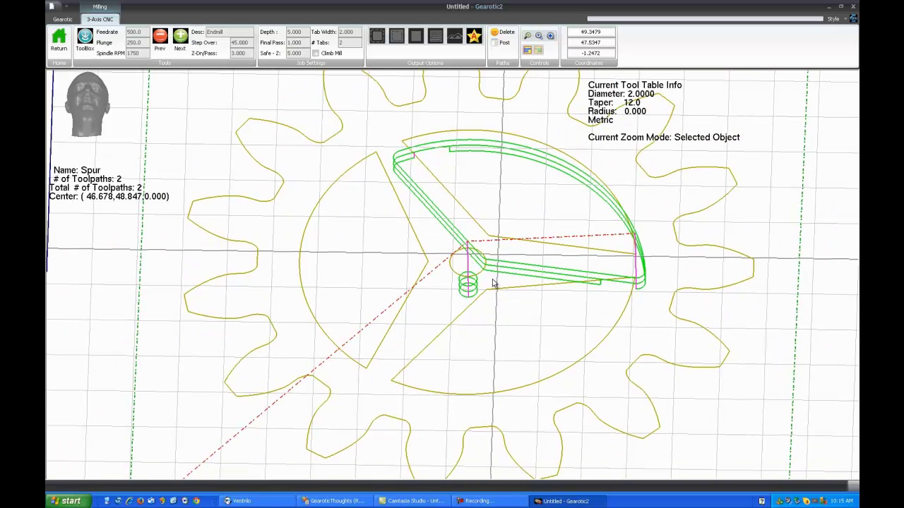
scroll(469, 224, "up", 1)
Select the gear's outer profile, generate toolpaths automatically for all profiles in one operation, and inspect them in 3D
left_click(470, 224)
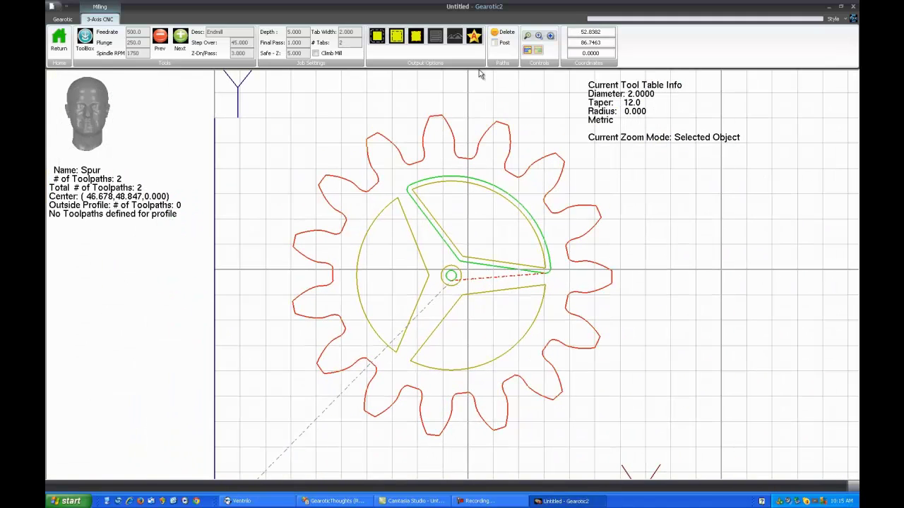
left_click(474, 37)
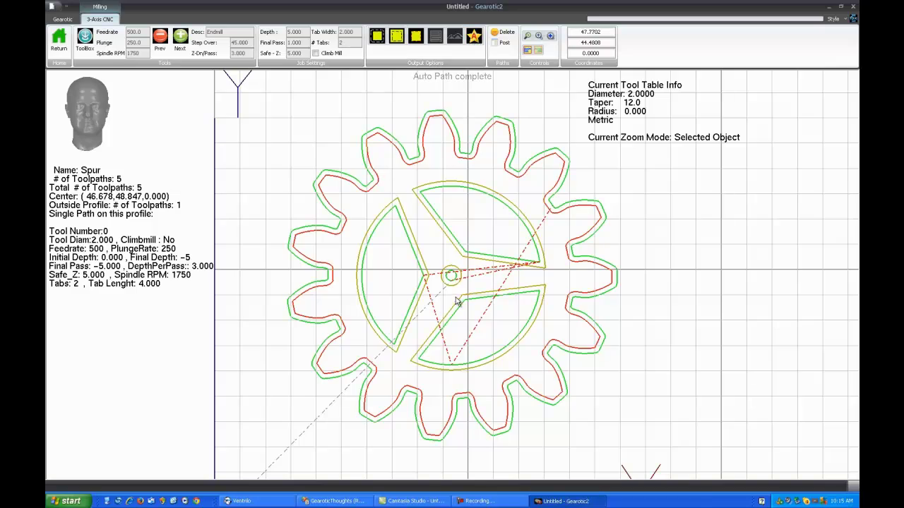
scroll(457, 254, "up", 2)
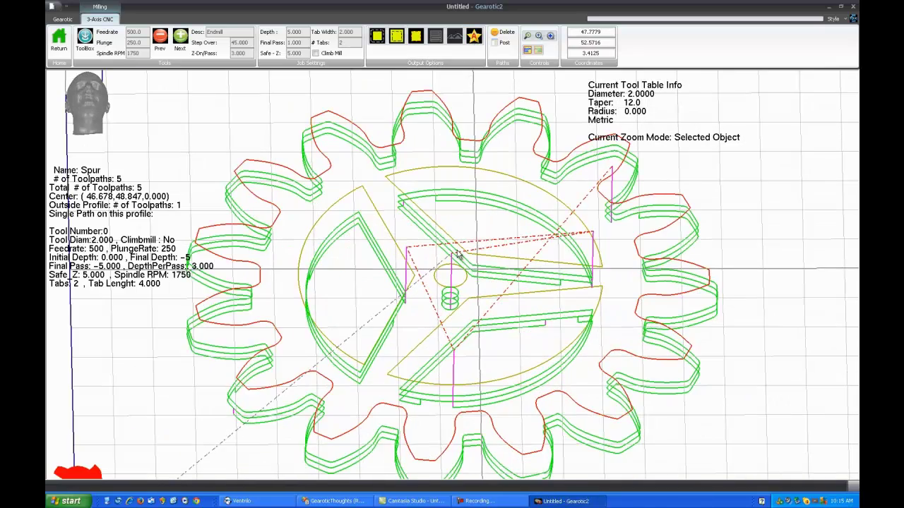
scroll(458, 254, "up", 3)
scroll(462, 240, "down", 4)
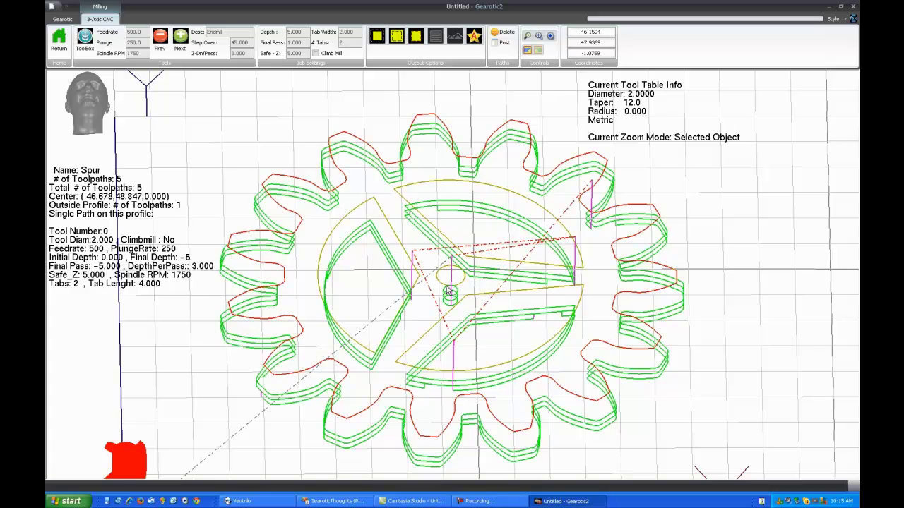
left_click_drag(466, 278, 437, 231)
scroll(468, 272, "down", 2)
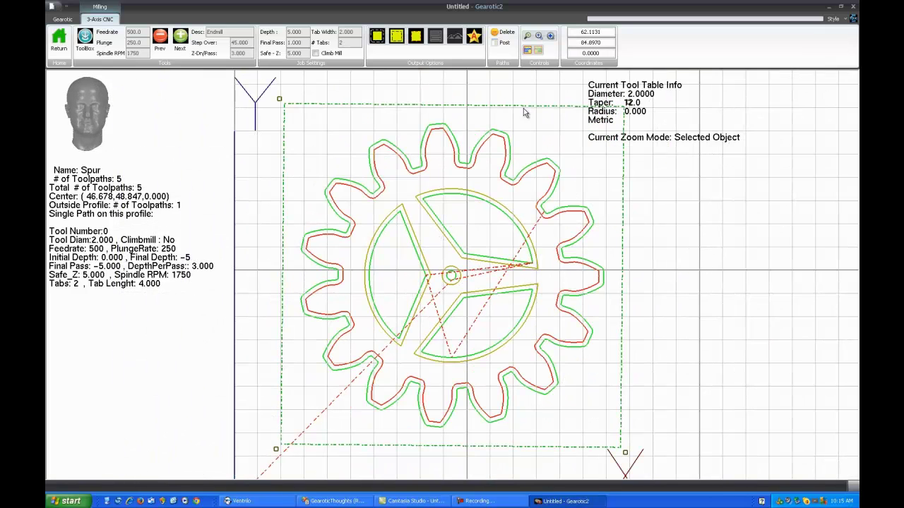
Delete the toolpath of the outer tooth profile alone, and then all remaining toolpaths of the gear
left_click(506, 33)
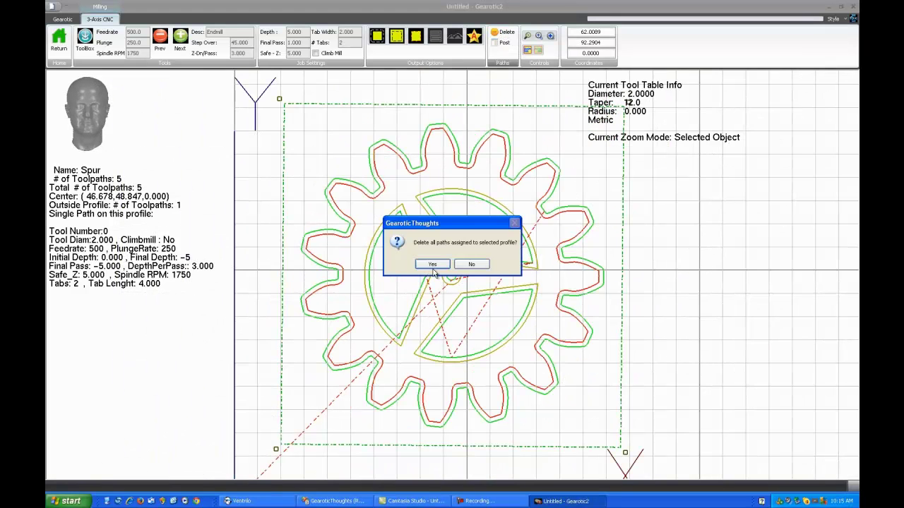
left_click(430, 264)
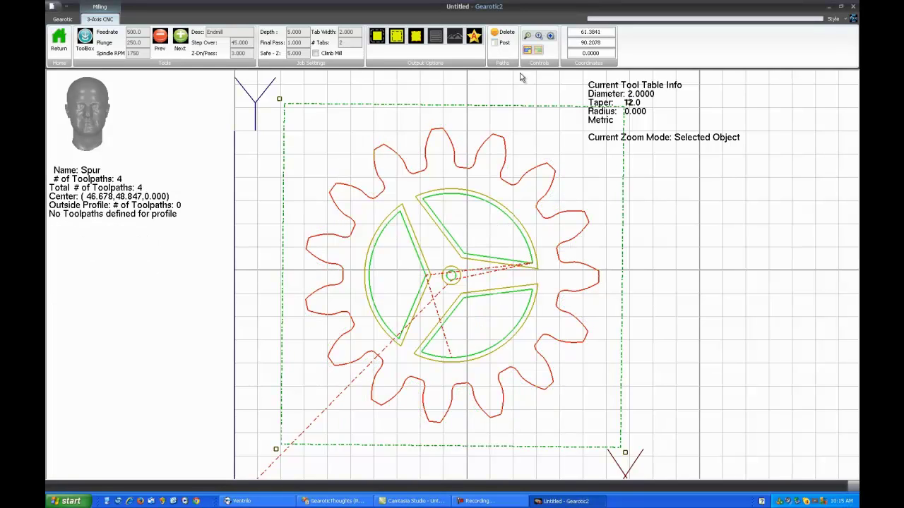
left_click(413, 138)
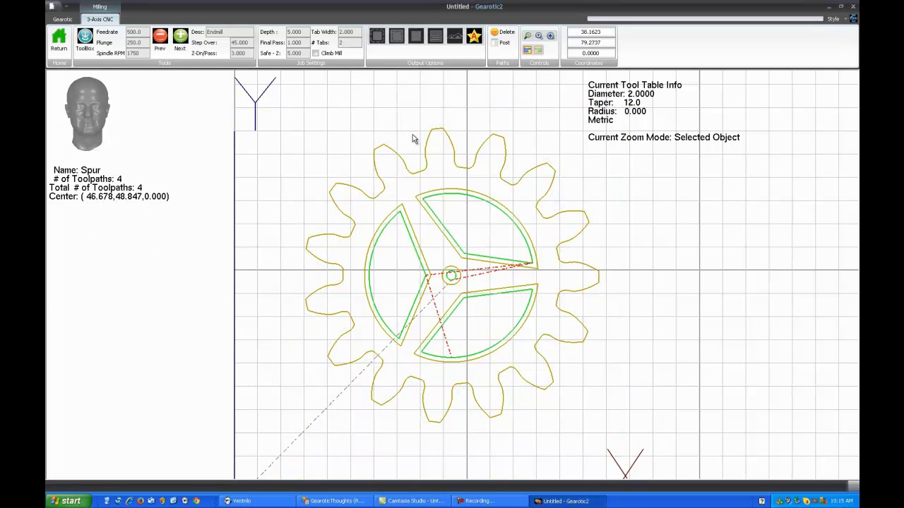
left_click_drag(403, 145, 402, 145)
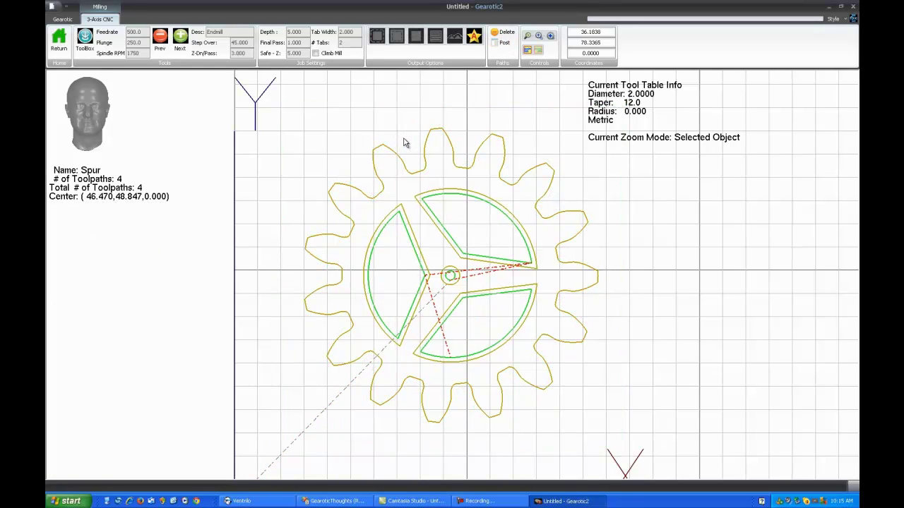
left_click(508, 32)
left_click(432, 265)
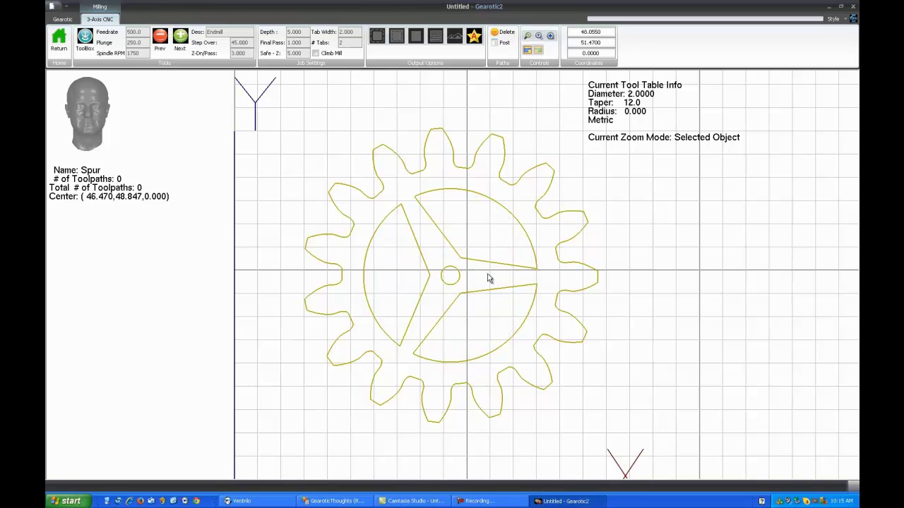
Select the upper cutout, check the path deletion prompt for this single profile, and decline it
left_click(479, 234)
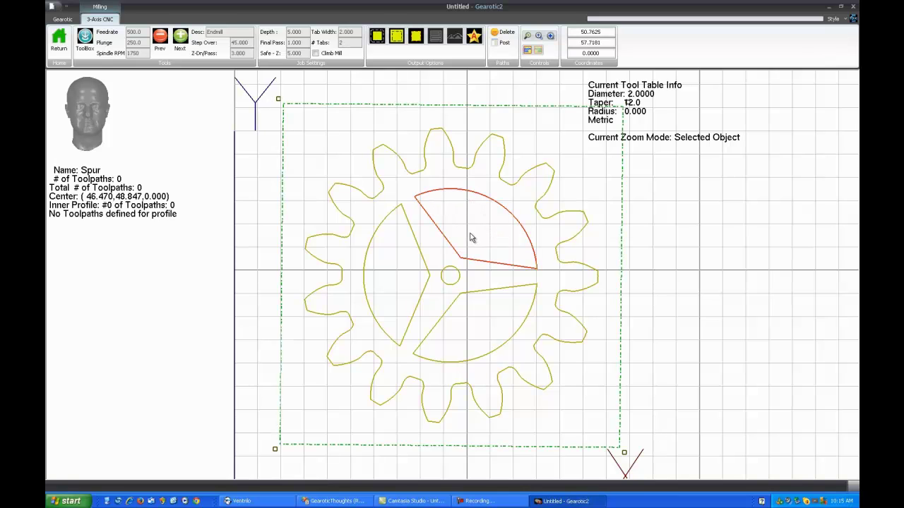
left_click(506, 34)
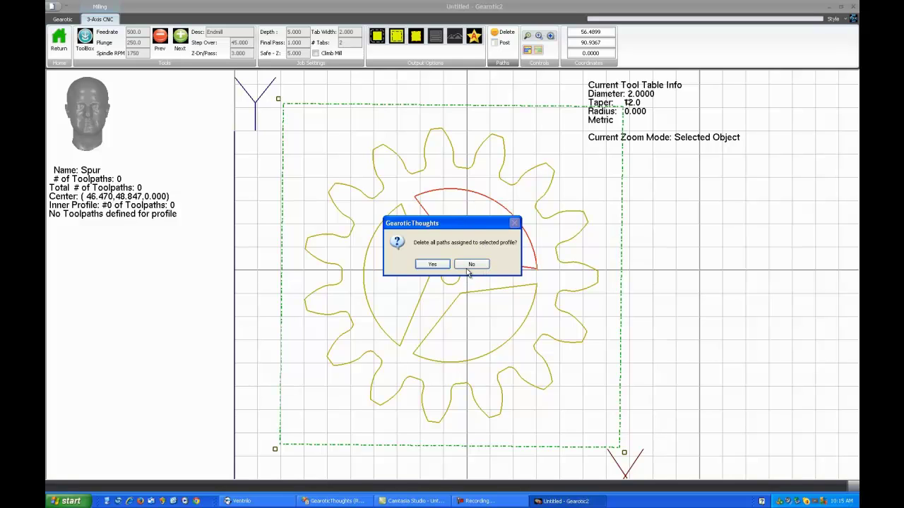
left_click(470, 264)
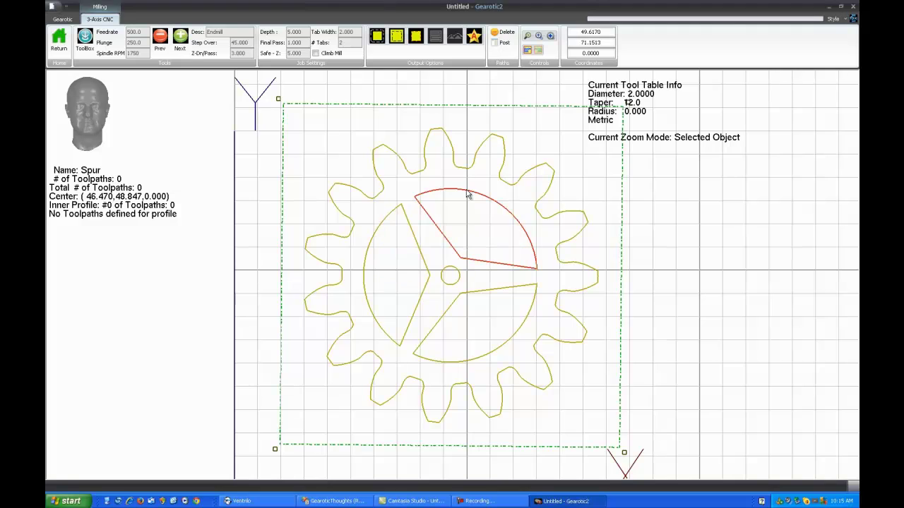
Deselect the gear completely and select it again as a whole object
scroll(507, 275, "down", 2)
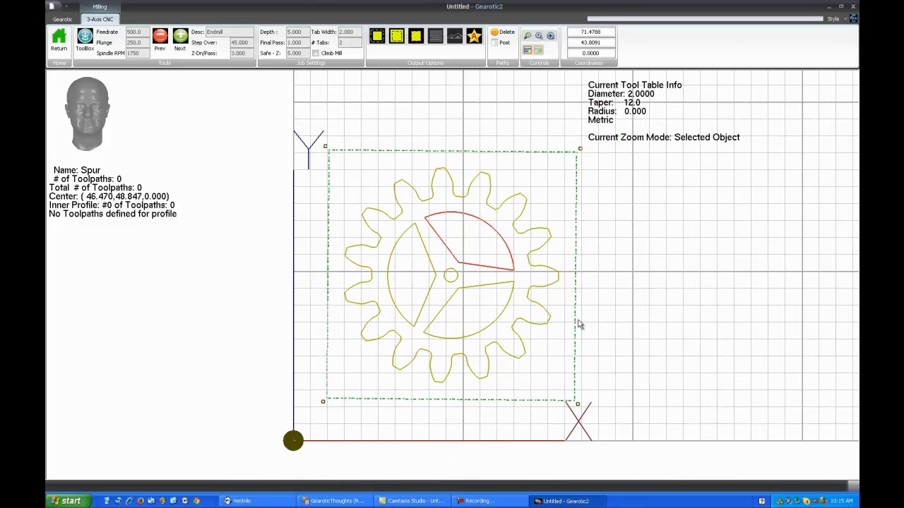
left_click(607, 250)
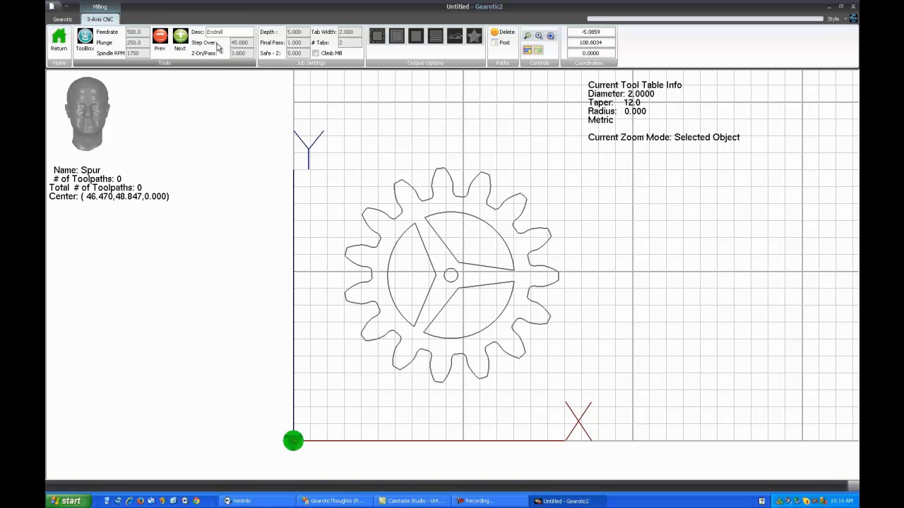
left_click(502, 199)
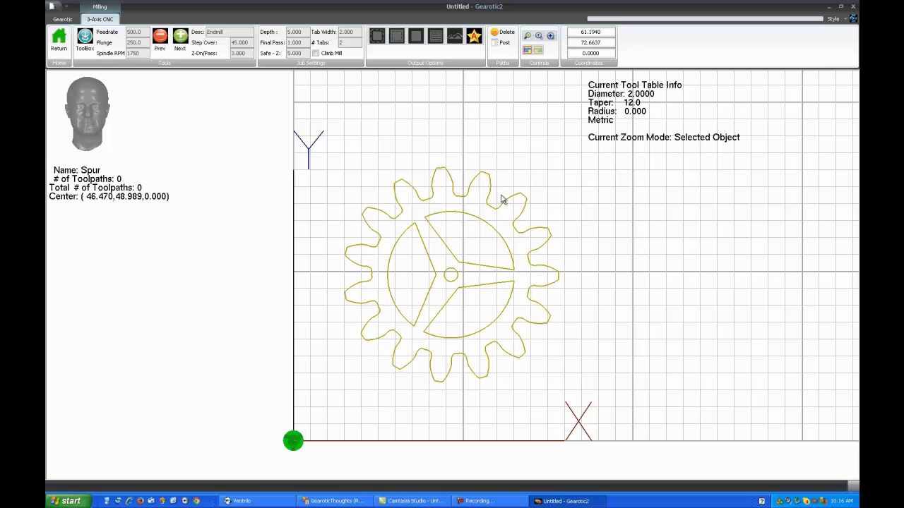
Generate toolpaths automatically for all of the gear's profiles at once, inspect them, and select the upper cutout
left_click(455, 36)
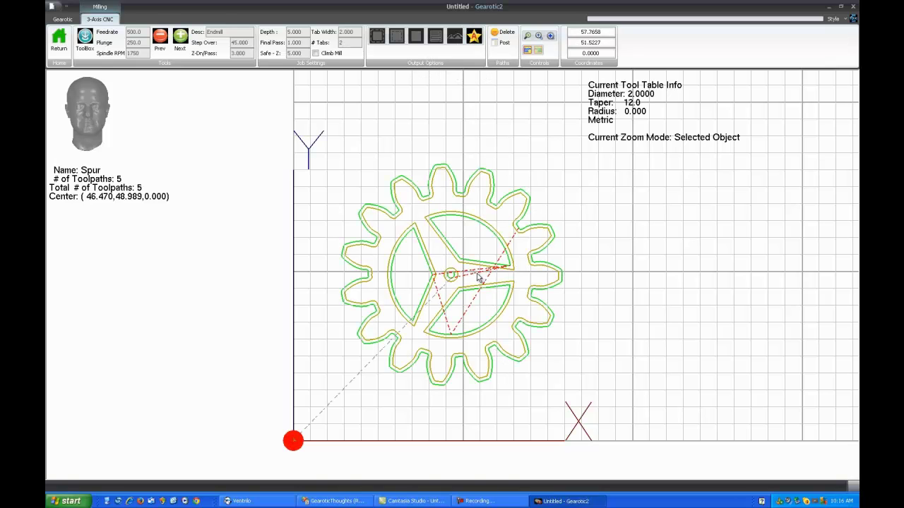
mouse_move(466, 238)
left_mouse_down()
mouse_move(473, 208)
mouse_move(443, 284)
mouse_move(484, 238)
left_mouse_up()
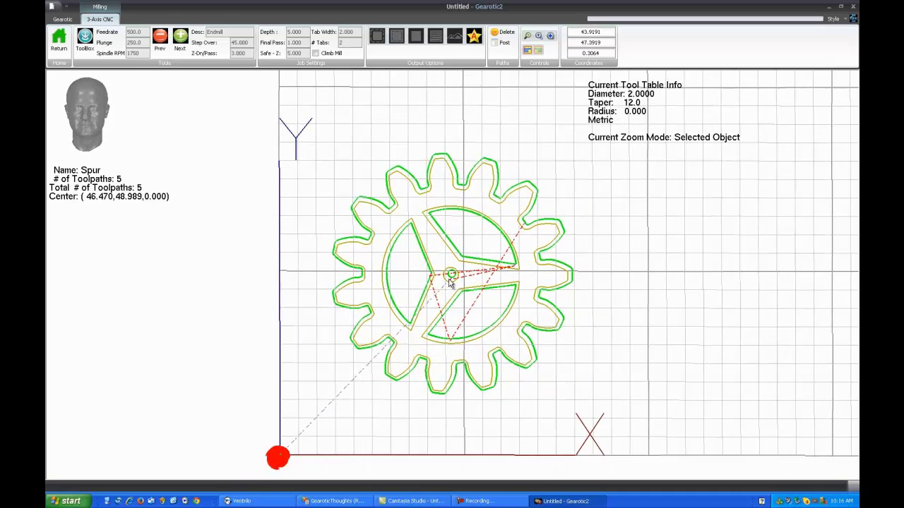
left_click(484, 238)
left_click(494, 325)
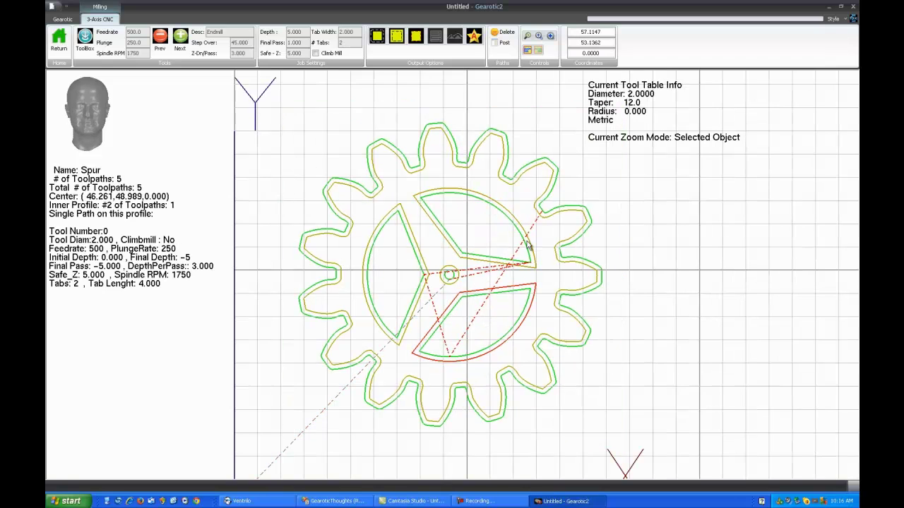
left_click(633, 240)
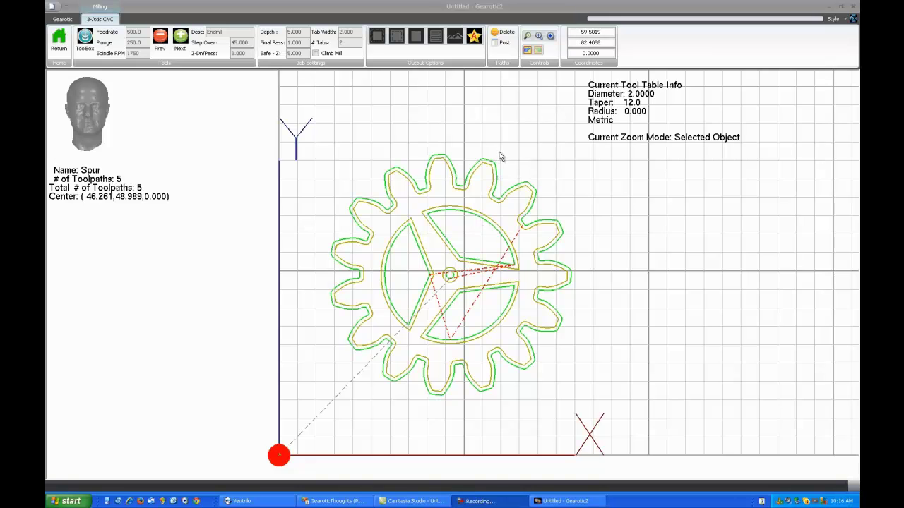
left_click(457, 247)
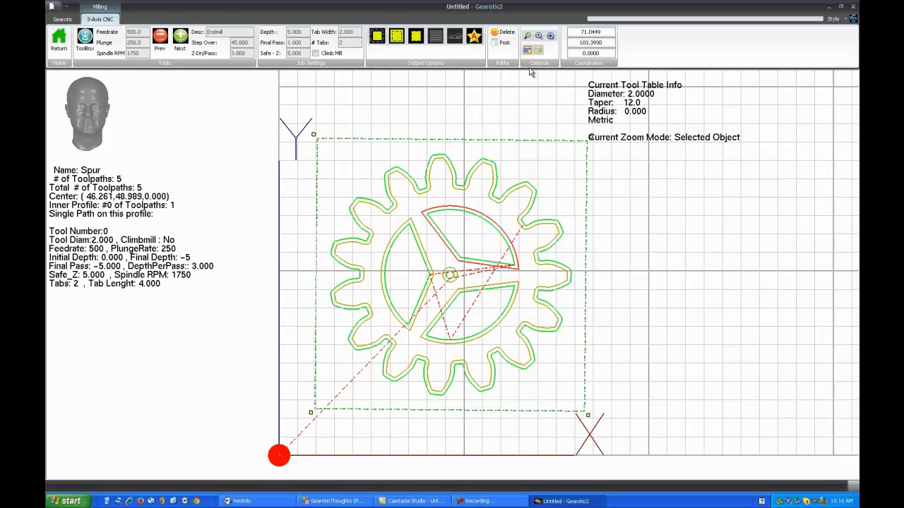
Open the G-code post control and go through the spur's center and inner toolpaths in their posting order
left_click(504, 43)
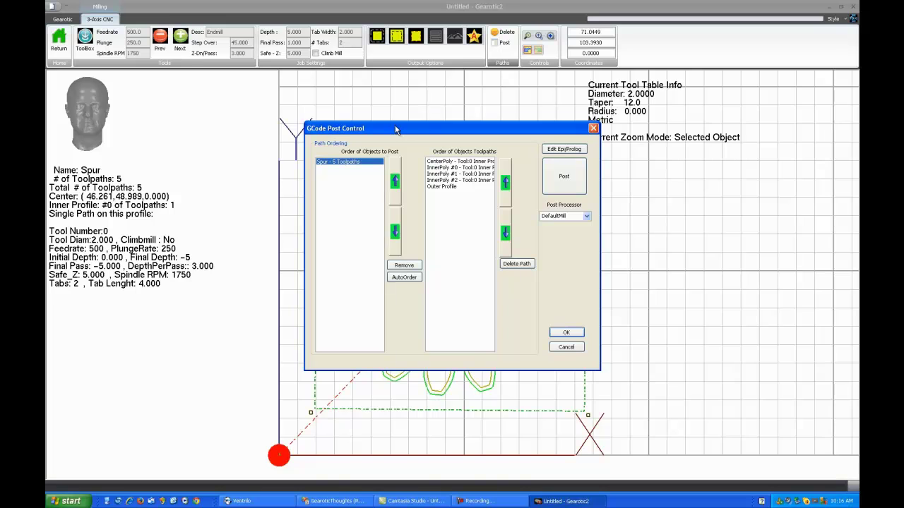
left_click_drag(395, 129, 406, 132)
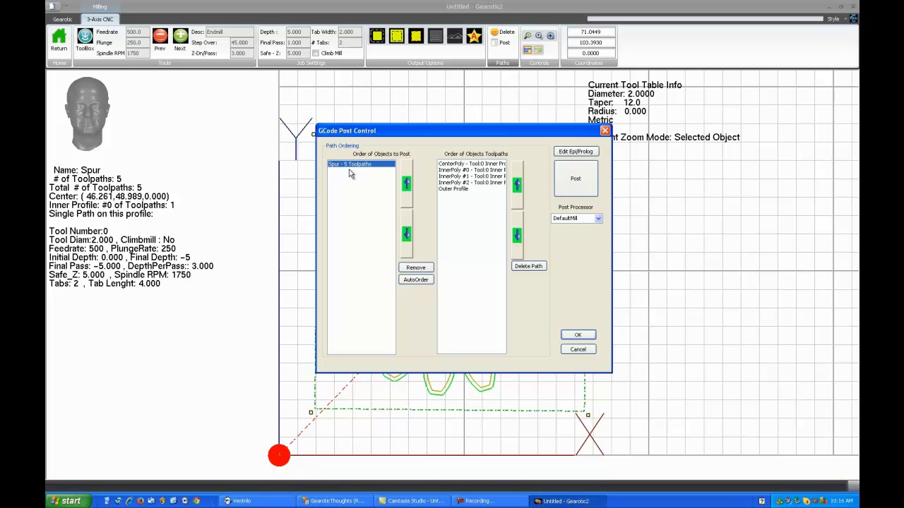
left_click(455, 190)
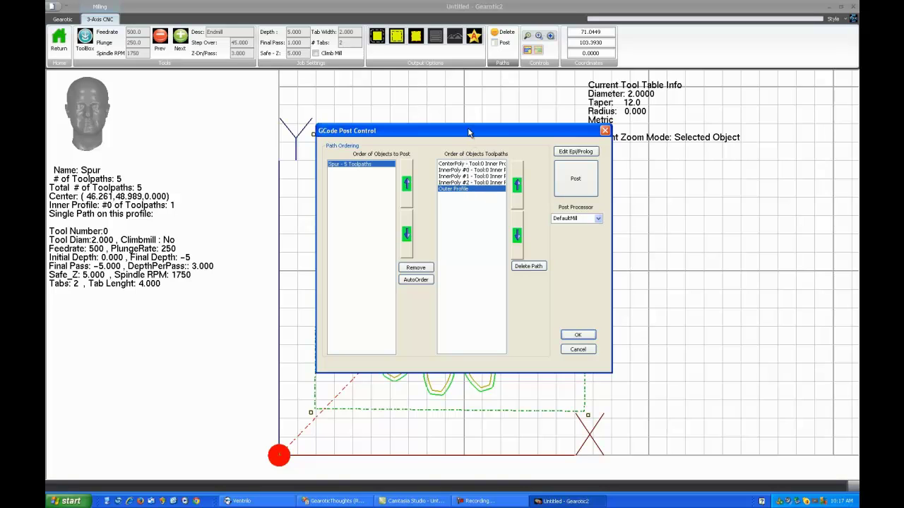
left_click_drag(468, 132, 461, 113)
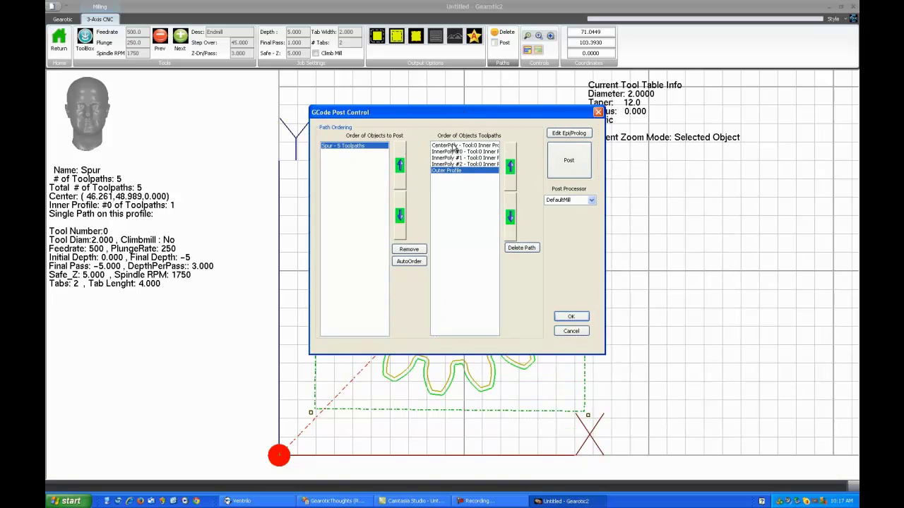
left_click(454, 146)
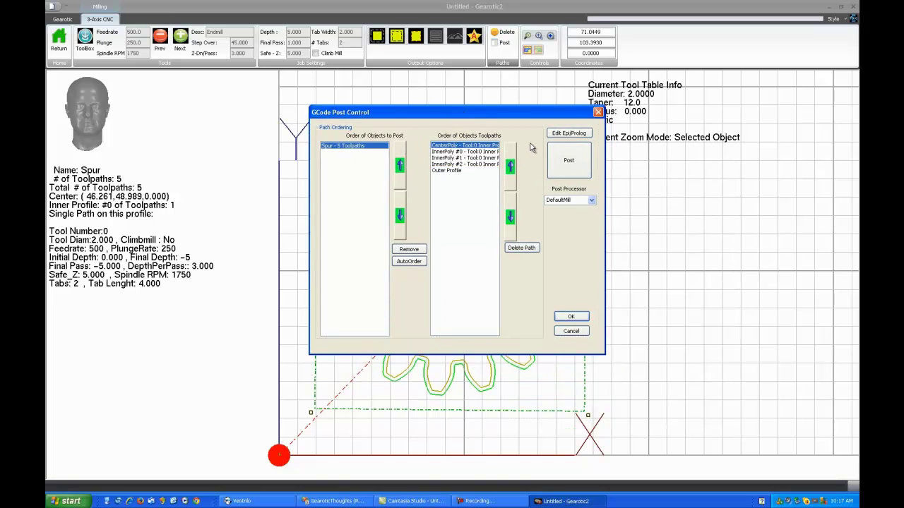
left_click(456, 153)
left_click(456, 158)
left_click(459, 165)
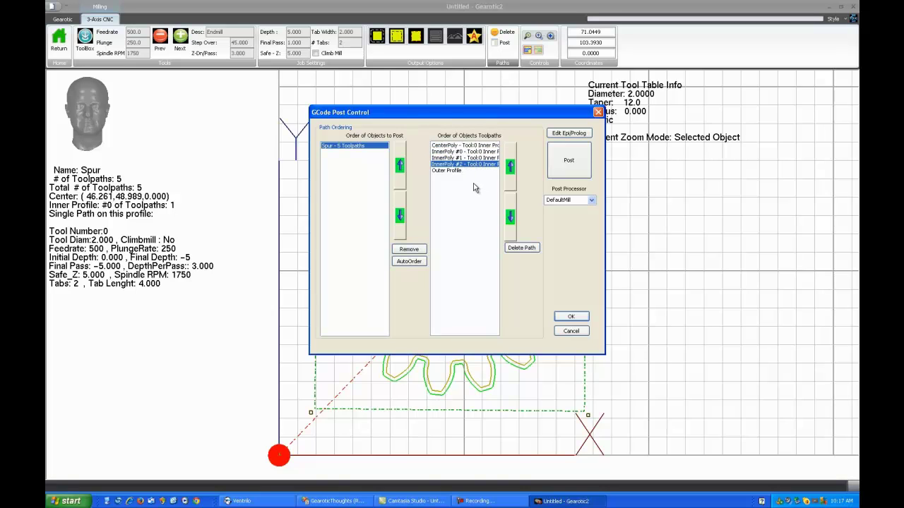
Move the Outer Profile toolpath up two places in the posting order and return it to the last place
left_click(451, 171)
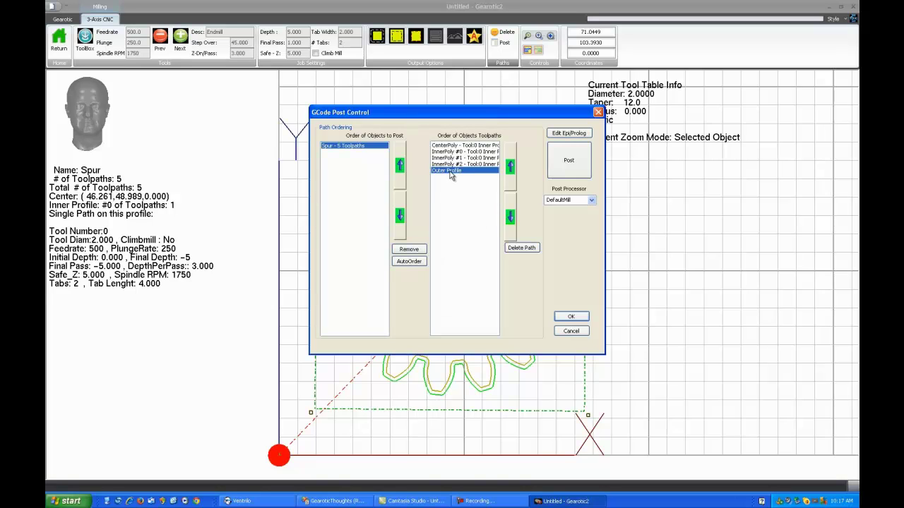
left_click(511, 167)
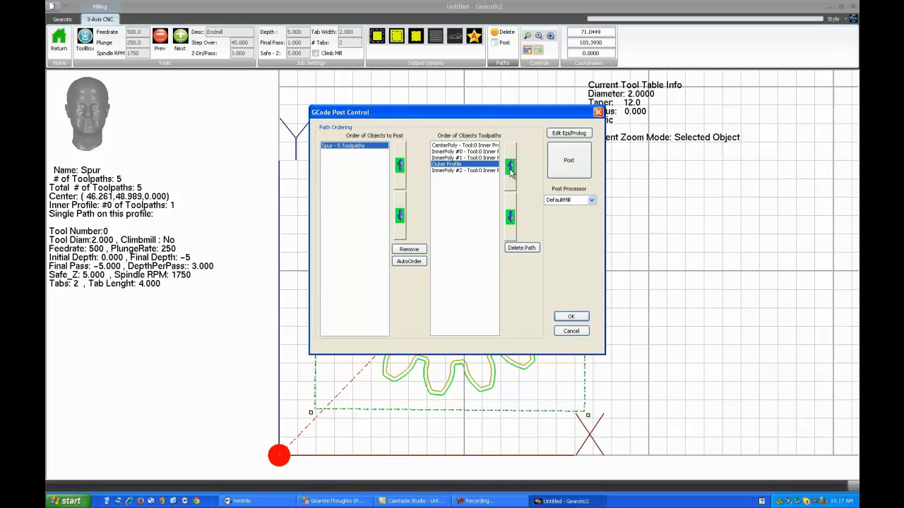
left_click(511, 167)
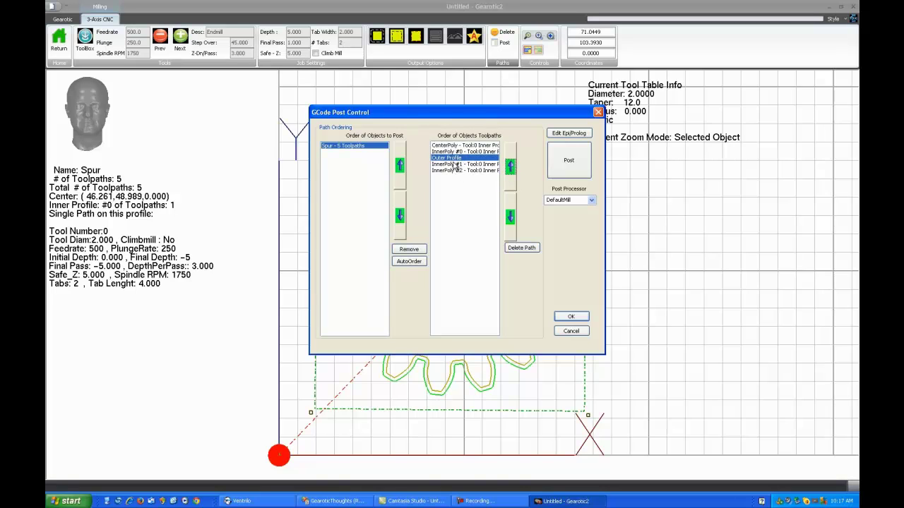
left_click(510, 217)
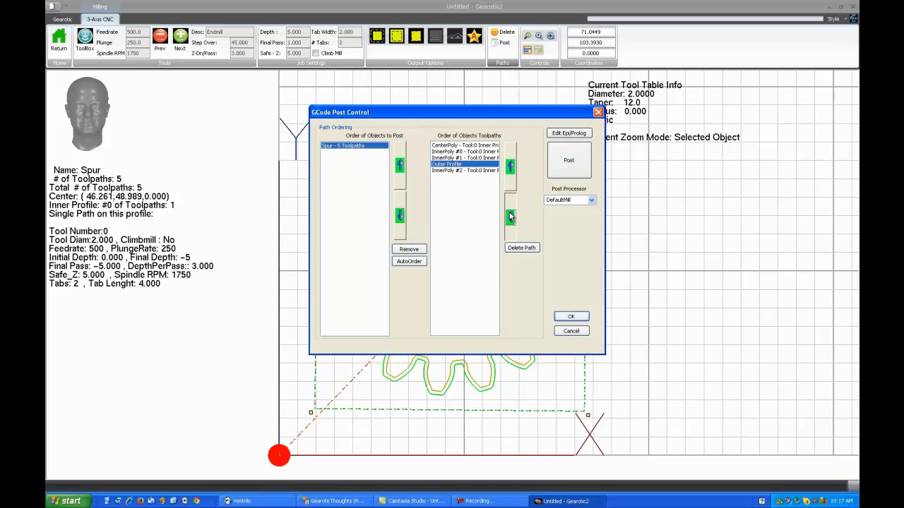
left_click(509, 218)
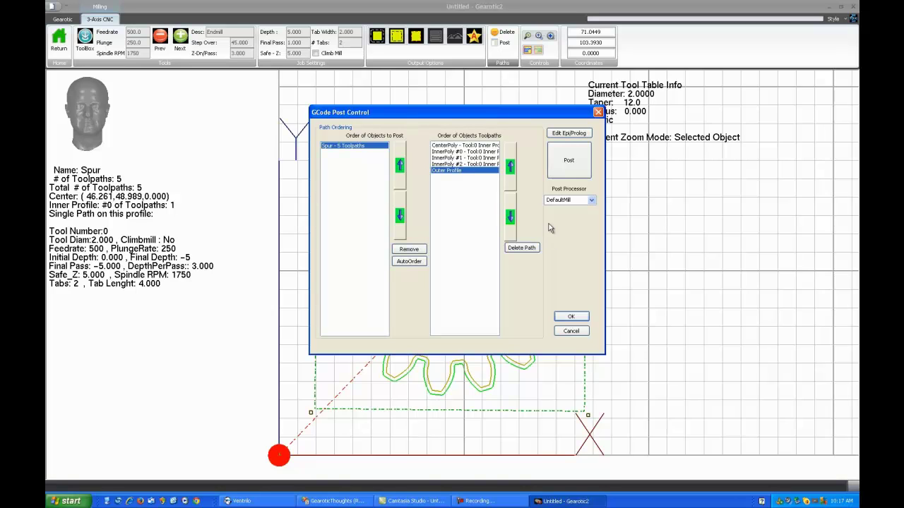
Review the available post processors and the prolog and epilog text for 2.5/3D programs, leaving them without edits
left_click(592, 200)
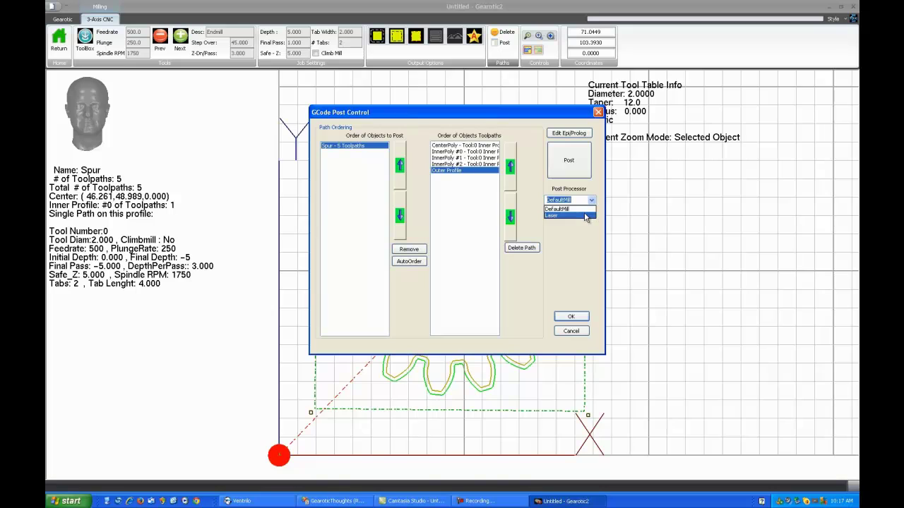
left_click(591, 202)
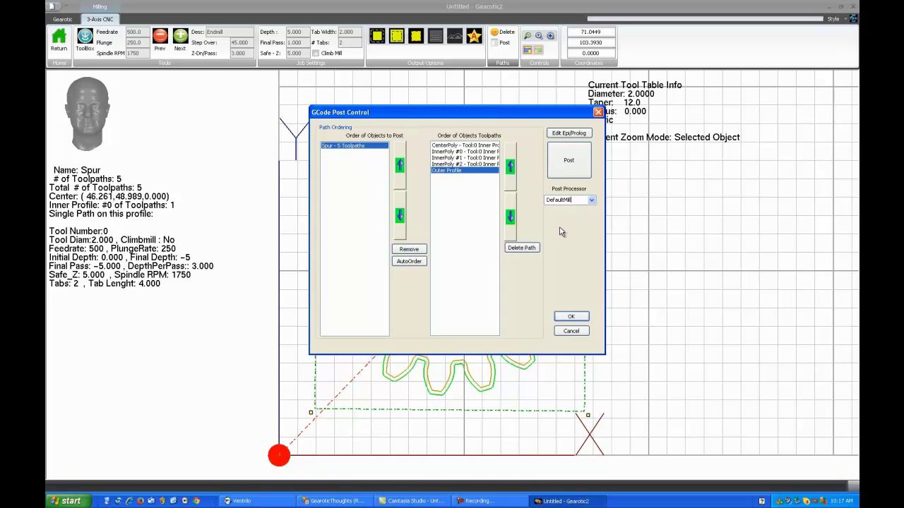
left_click(572, 133)
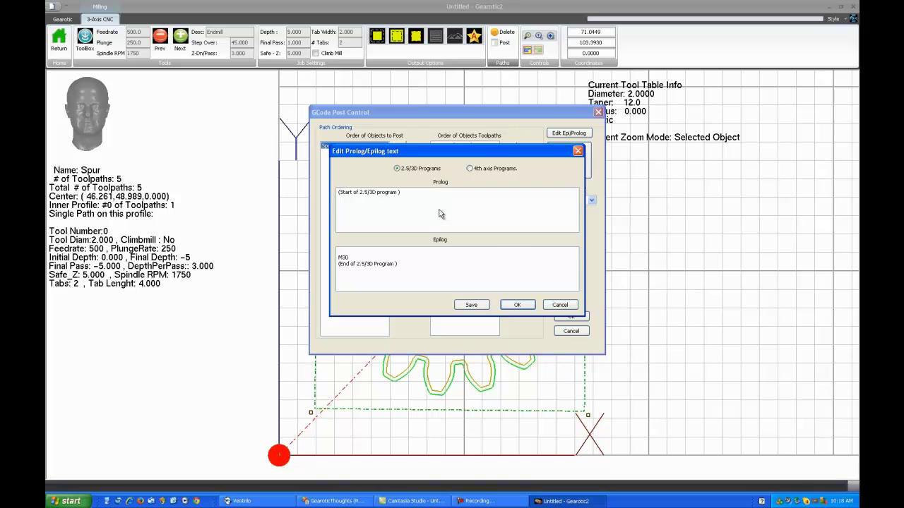
left_click(564, 306)
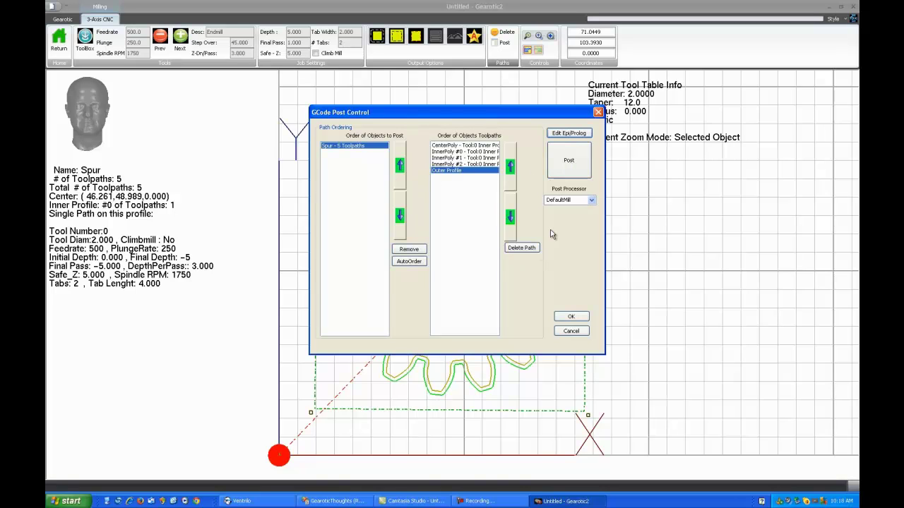
Post the gear's toolpaths under the project name test, saving the G-code as test.tap, and leave the post control
left_click(571, 168)
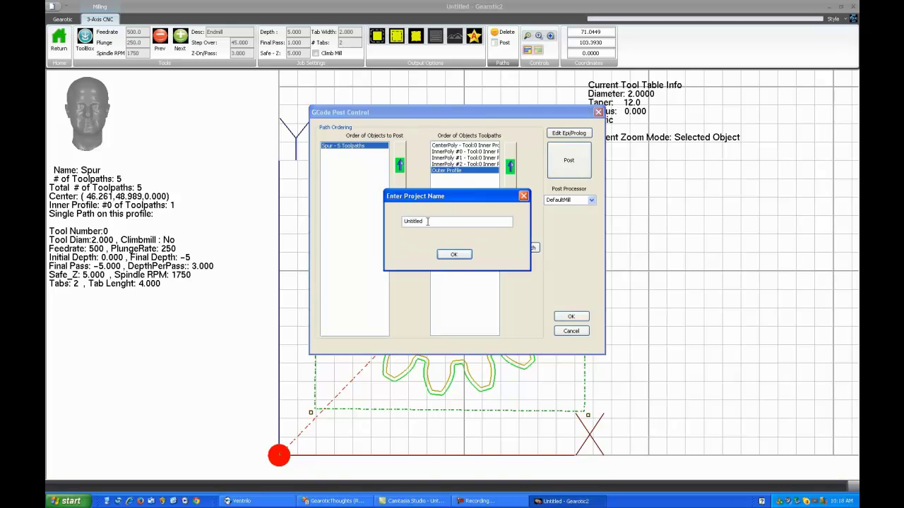
left_click_drag(427, 224, 392, 226)
type("test")
left_click(449, 256)
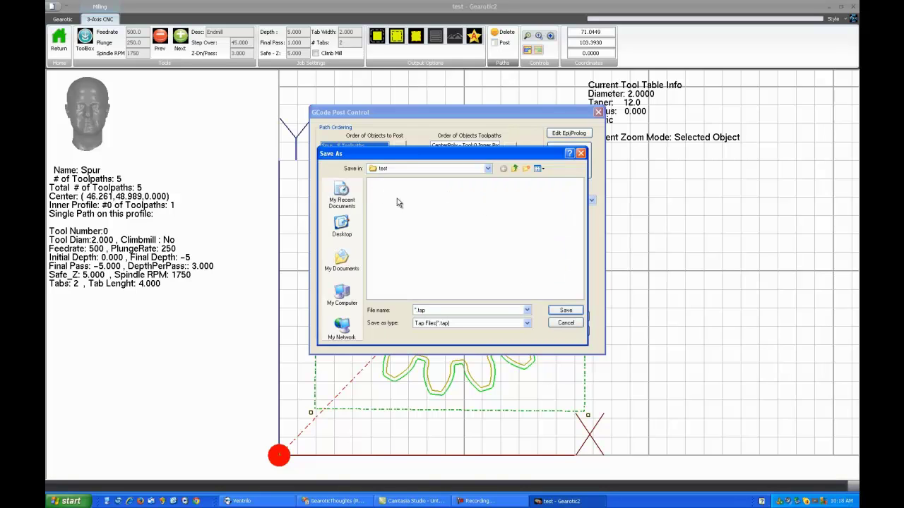
double_click(433, 308)
key("Return")
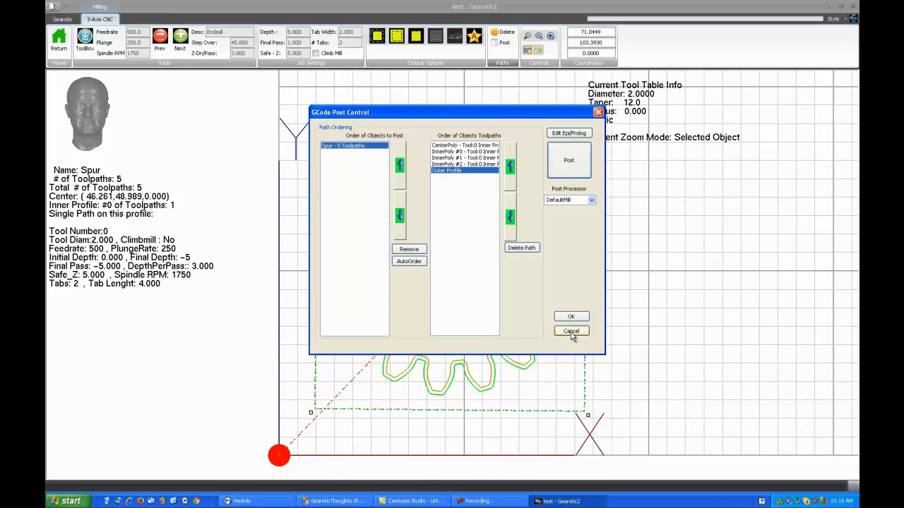
left_click(571, 333)
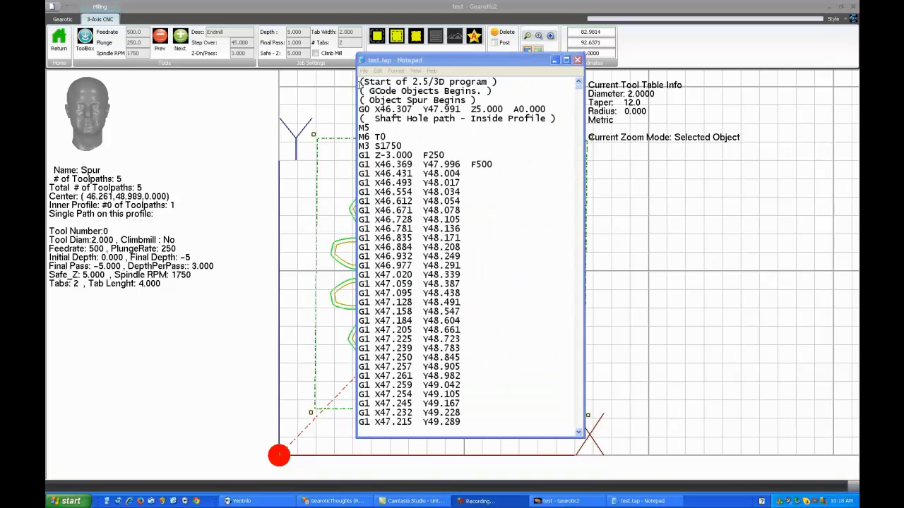
Examine the header comments, shaft hole path, tool change and spindle lines, and program end in test.tap, and close the file
left_click_drag(361, 82, 512, 102)
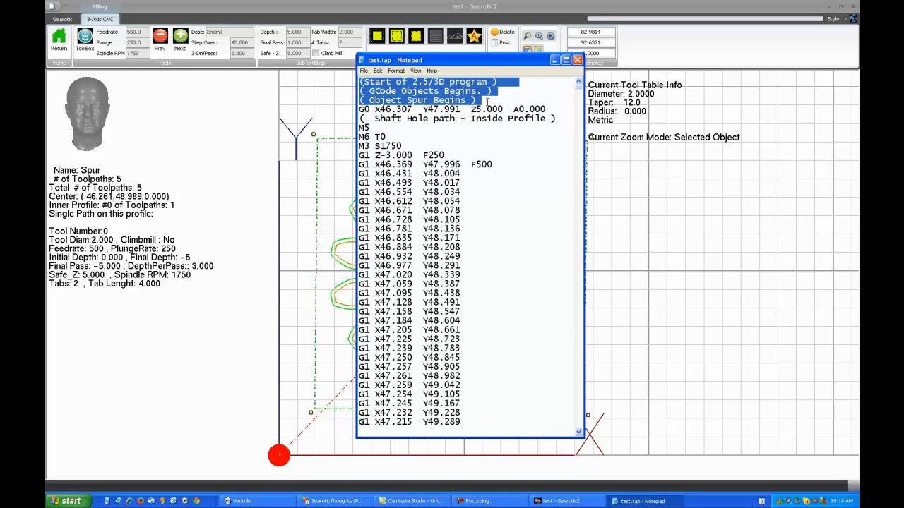
left_click(548, 108)
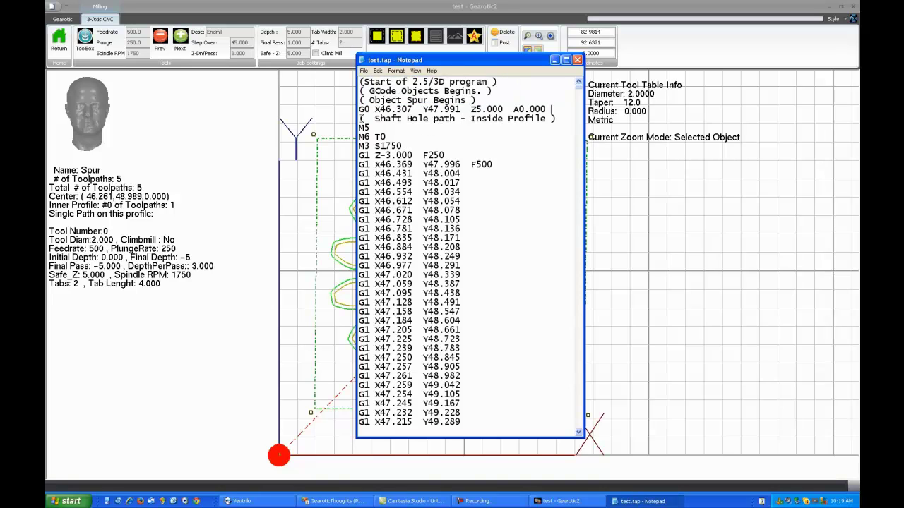
left_click_drag(360, 119, 563, 120)
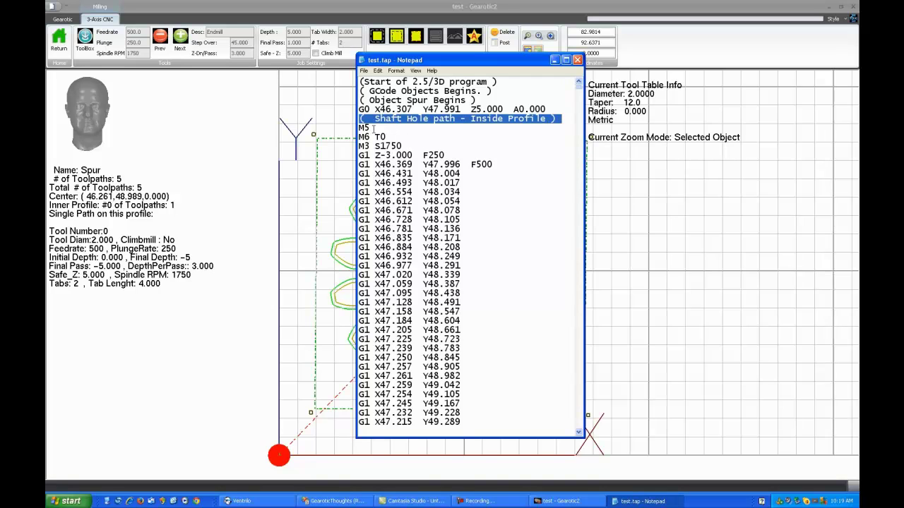
left_click(367, 127)
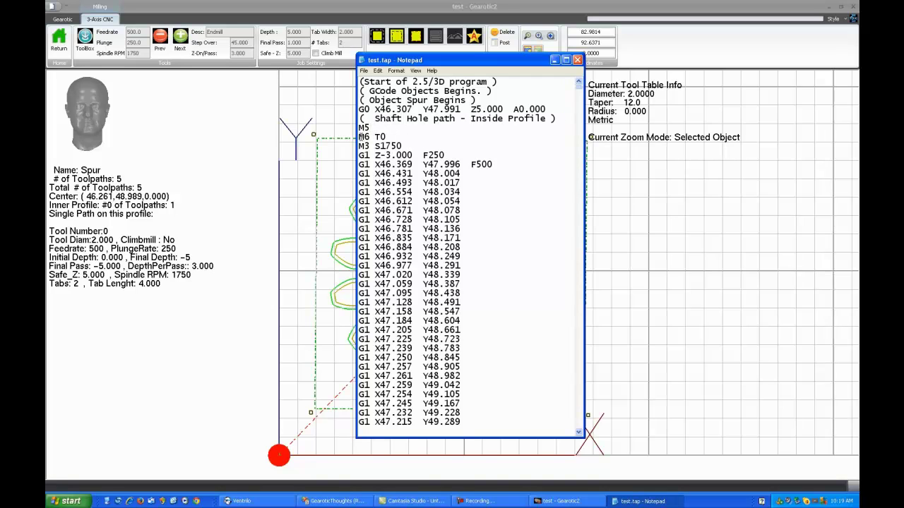
left_click_drag(396, 136, 359, 136)
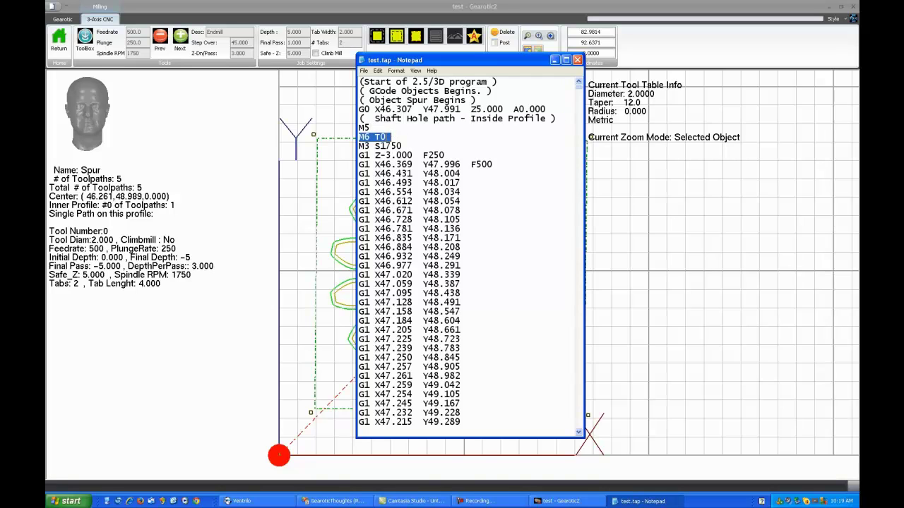
left_click(406, 146)
scroll(479, 217, "down", 2)
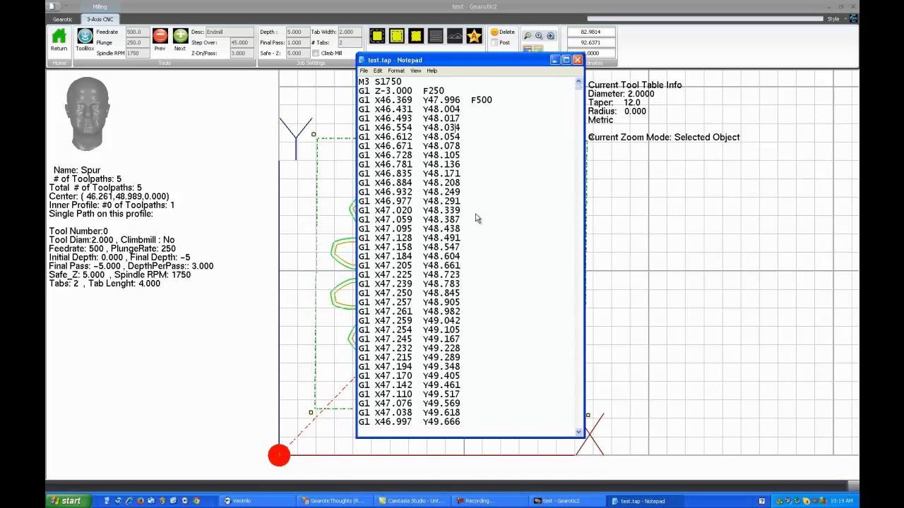
left_click_drag(583, 92, 575, 435)
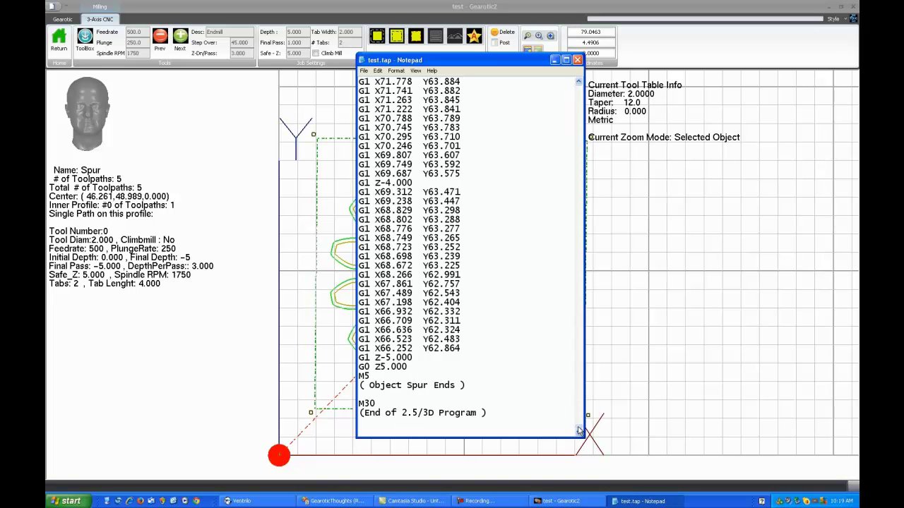
left_click_drag(579, 431, 578, 86)
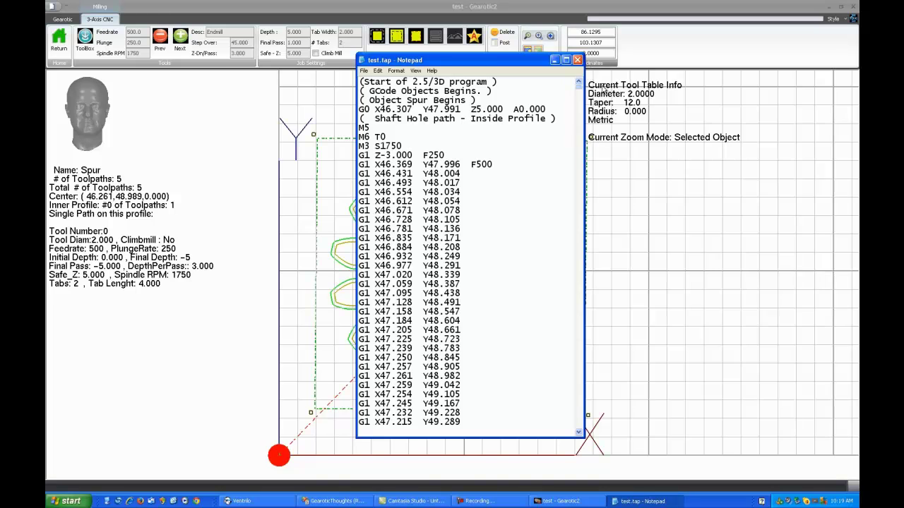
left_click(577, 61)
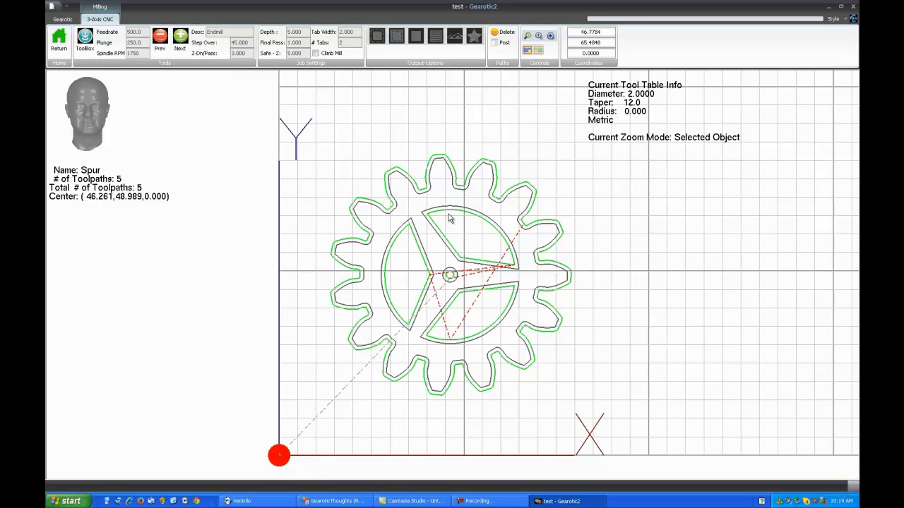
Start a new empty project and discard the changes to test
left_click(63, 19)
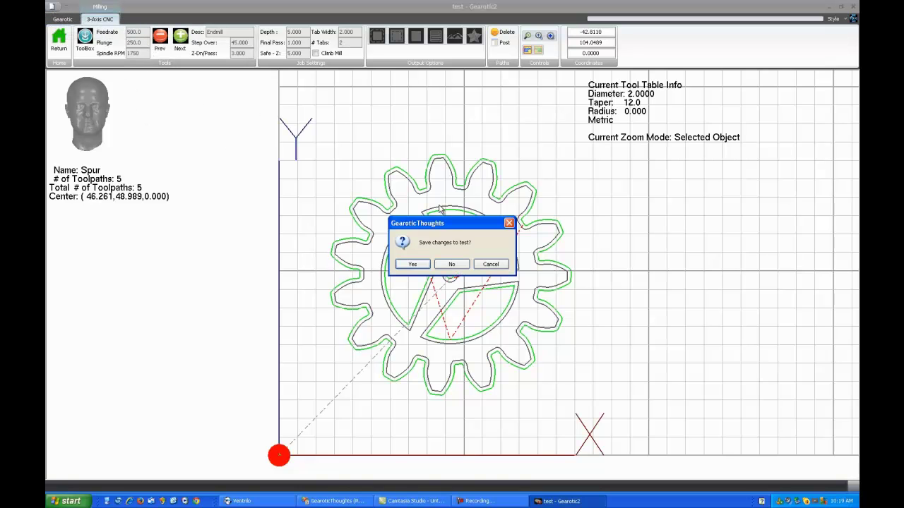
left_click(451, 264)
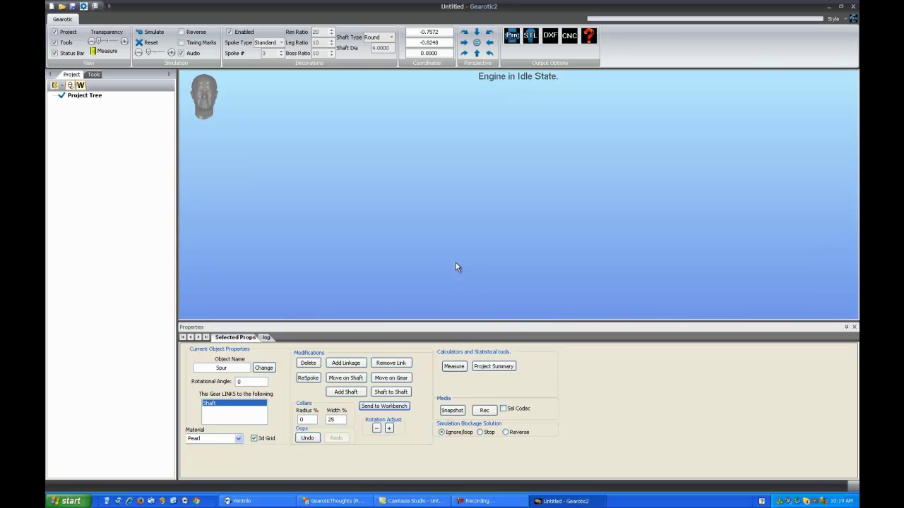
Open the Clock1.gth project from the GearData folder
left_click(62, 6)
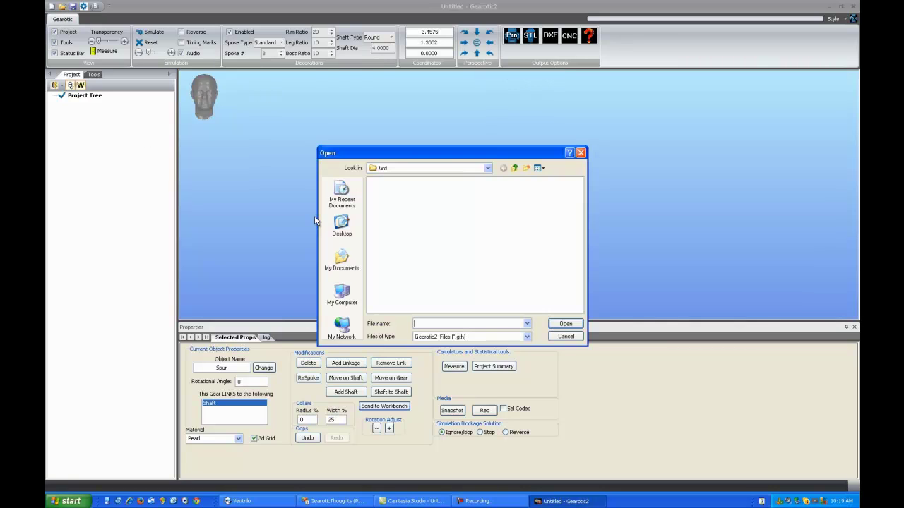
left_click(515, 168)
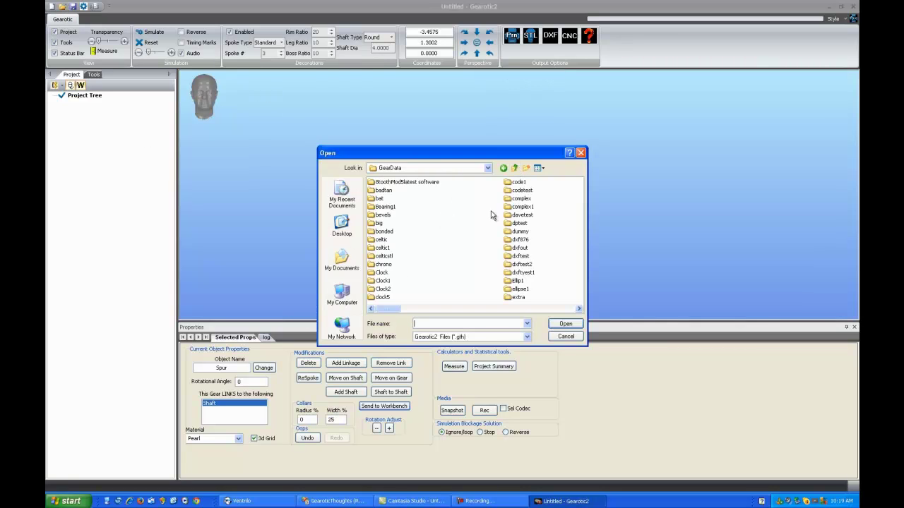
left_click_drag(394, 308, 525, 310)
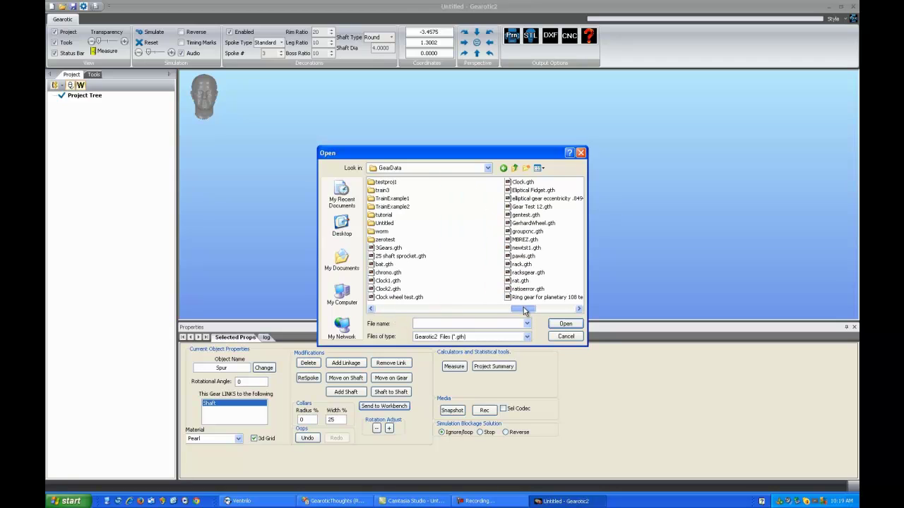
double_click(383, 281)
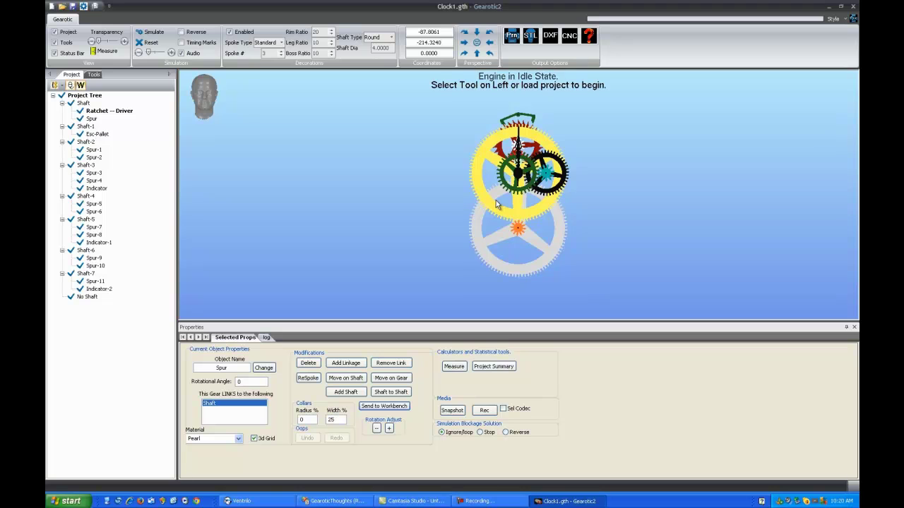
Select the clock's parts from Spur through the last shaft in the project tree and send them to the 3-axis workbench
left_click(523, 198)
scroll(524, 197, "up", 2)
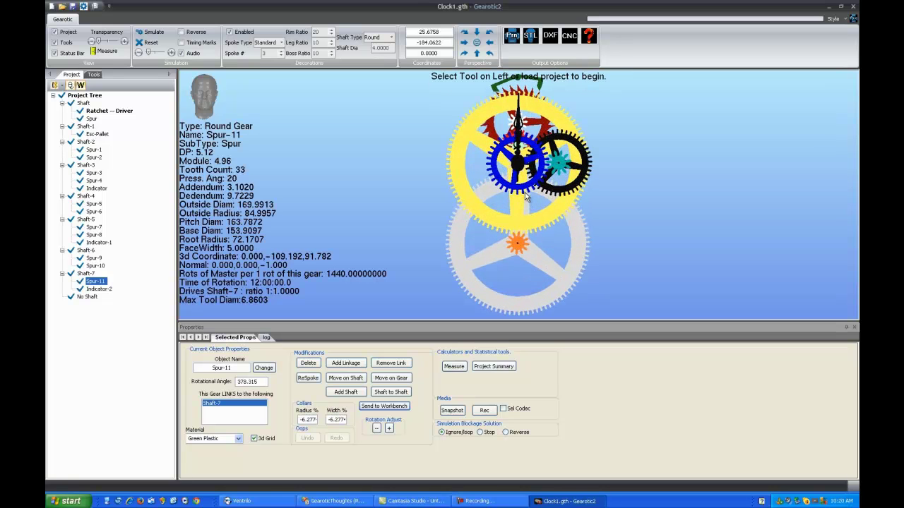
left_click_drag(524, 197, 448, 121)
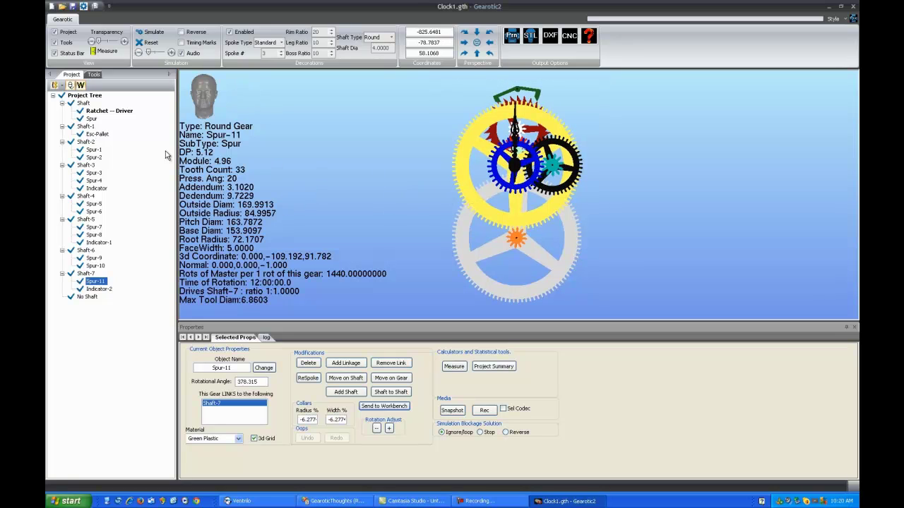
left_click(91, 119)
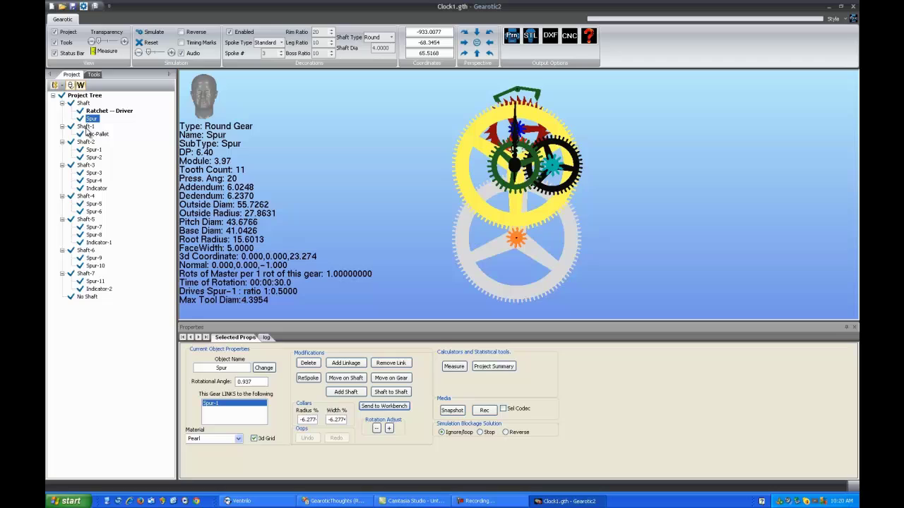
left_click(99, 280, "shift")
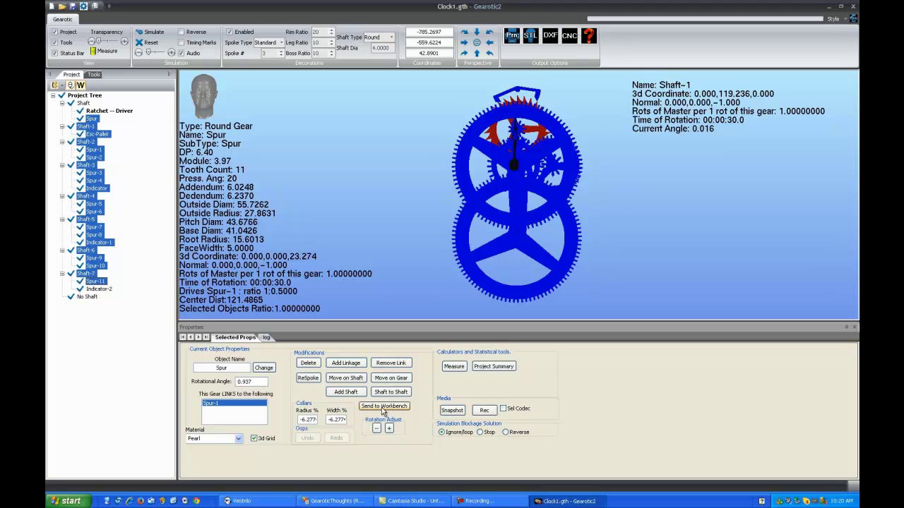
right_click(96, 182)
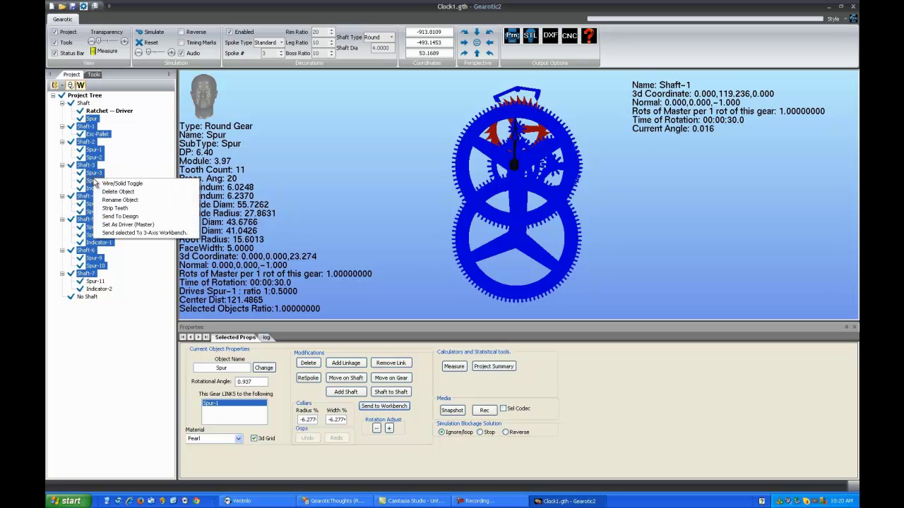
left_click(138, 233)
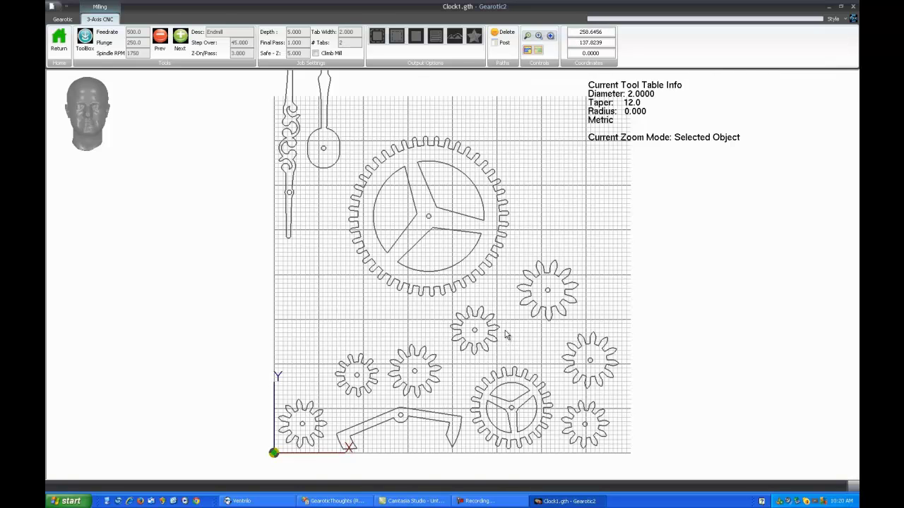
Move the two largest spoked gears from above the CNC table to the empty area left of it
scroll(514, 337, "down", 1)
scroll(516, 338, "down", 1)
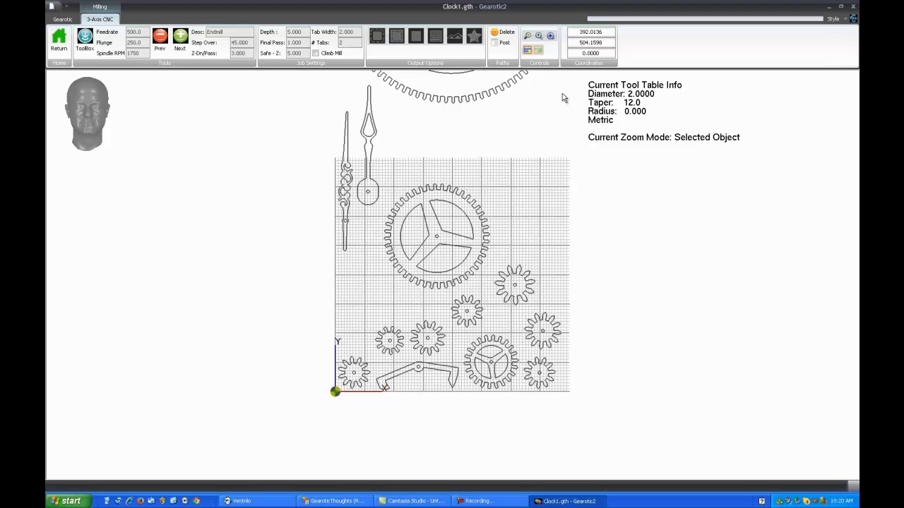
left_click(538, 36)
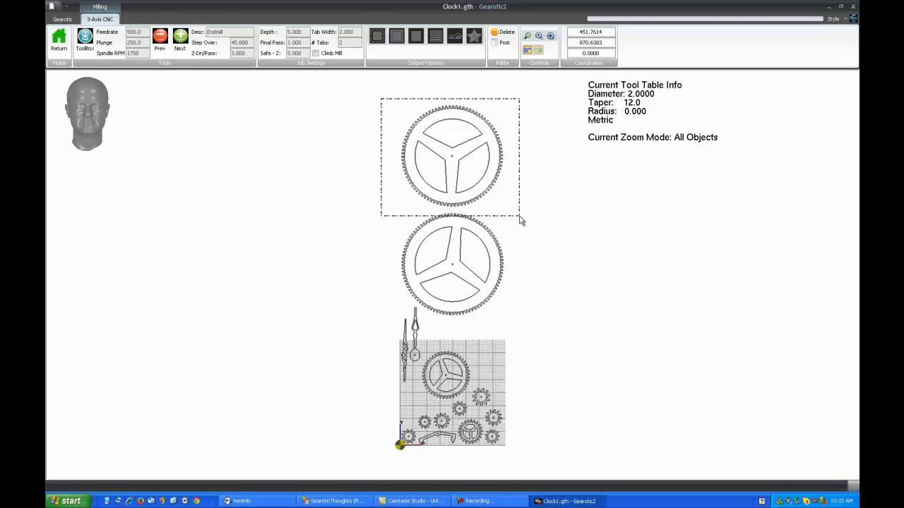
left_click(466, 162)
left_click_drag(460, 157, 333, 400)
left_click(439, 255)
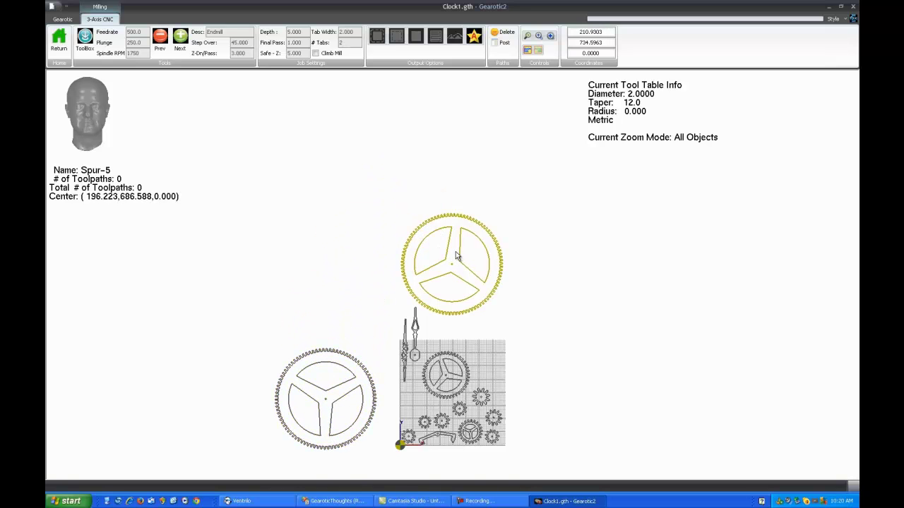
left_click_drag(457, 255, 294, 295)
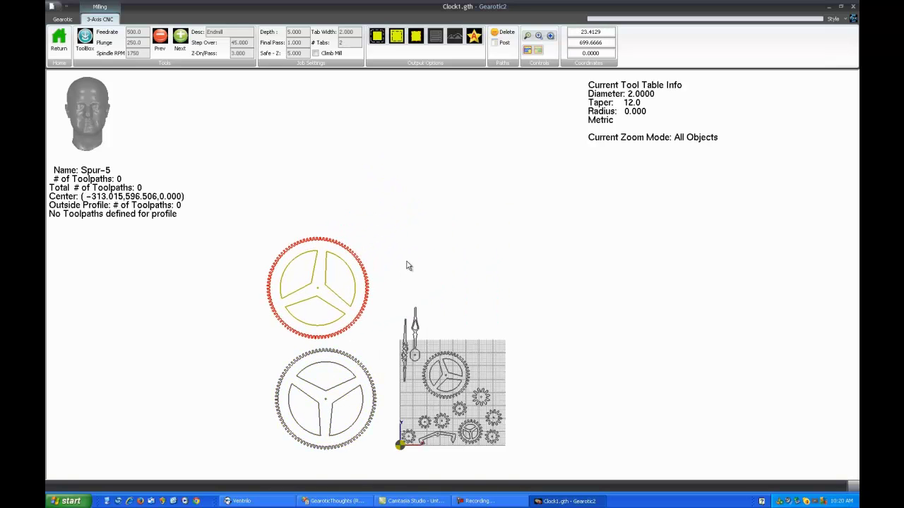
left_click(407, 262)
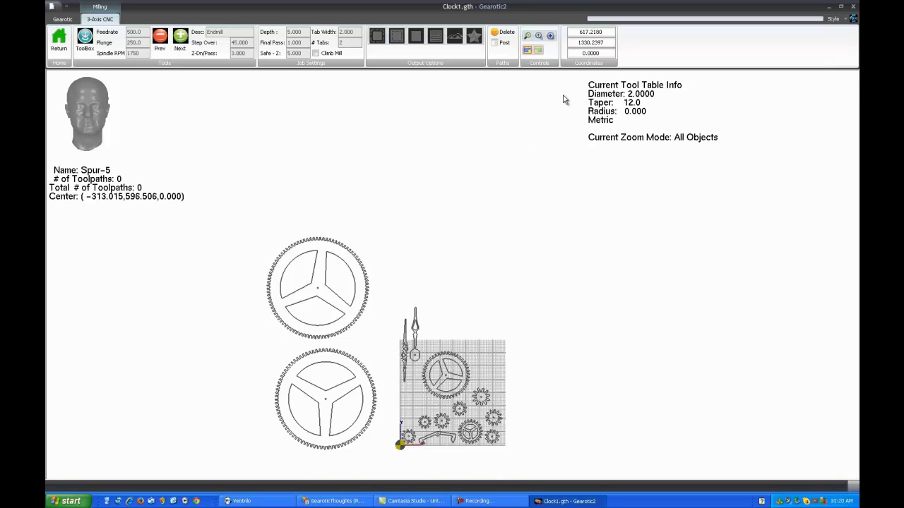
Move the ornate clock hand down to the table's left edge and generate automatic toolpaths for all the parts on the table
left_click(551, 38)
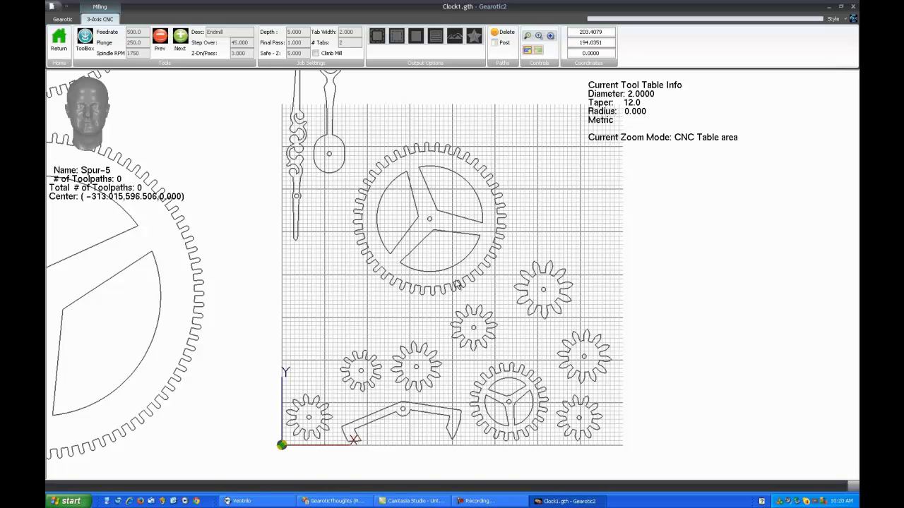
left_click(300, 174)
left_click_drag(300, 174, 286, 281)
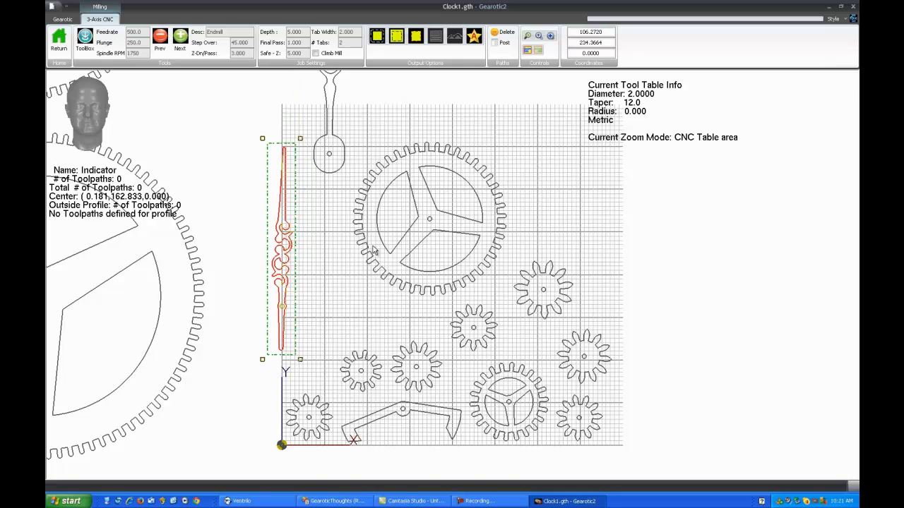
left_click_drag(209, 99, 684, 458)
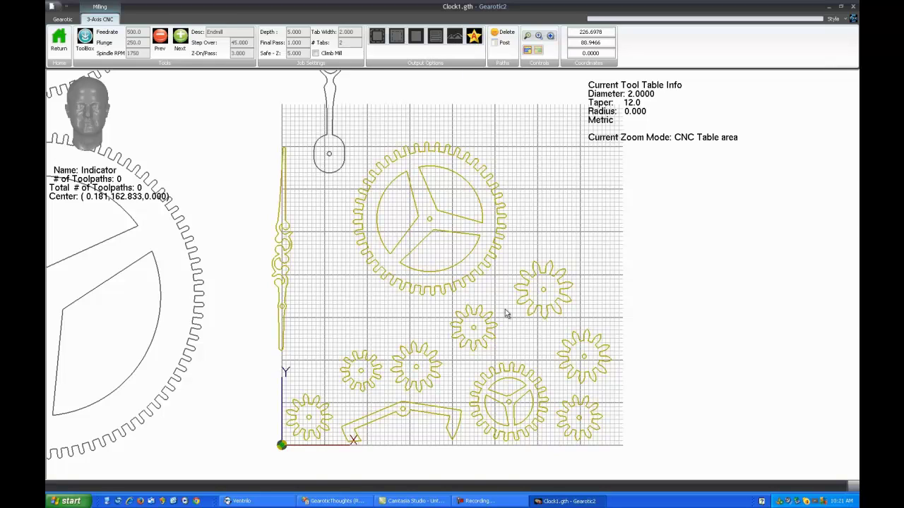
left_click(474, 37)
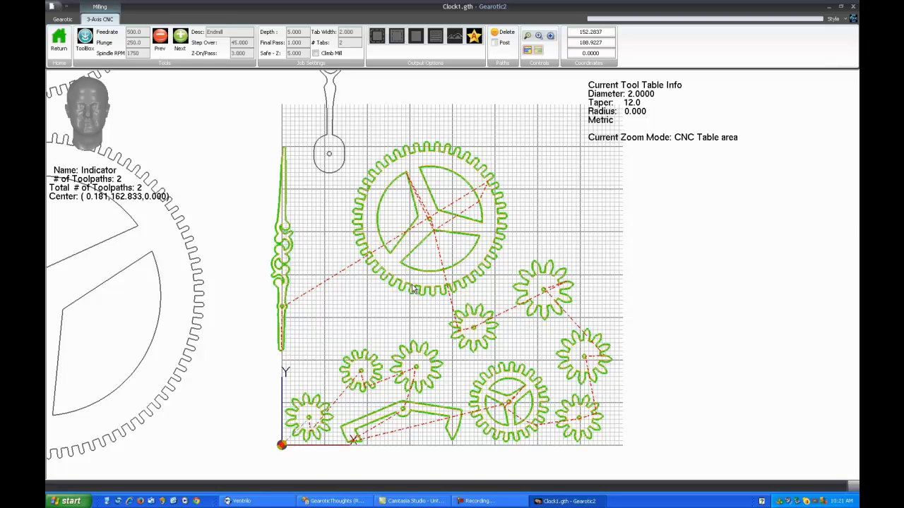
Rotate the ornate hand and place it inside the table right of the spoked gear, and move the plain hand off the table's left side
left_click(285, 260)
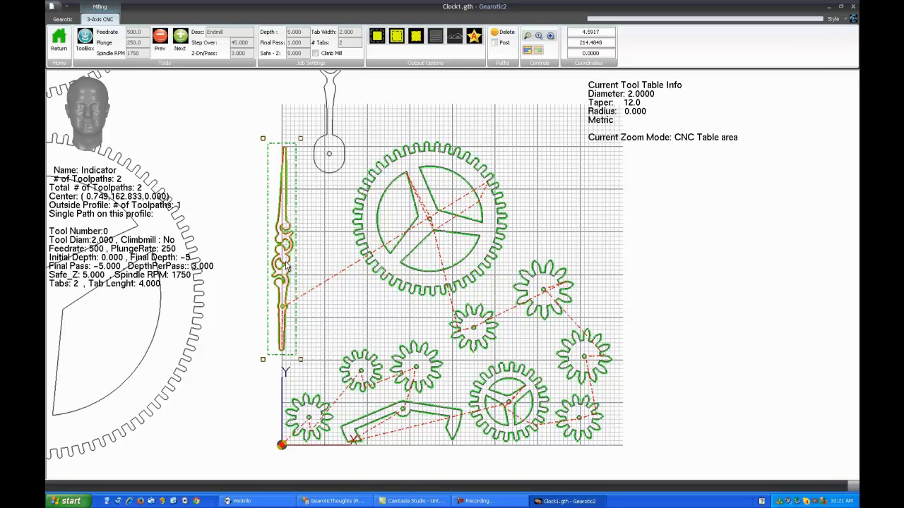
left_click_drag(300, 141, 473, 343)
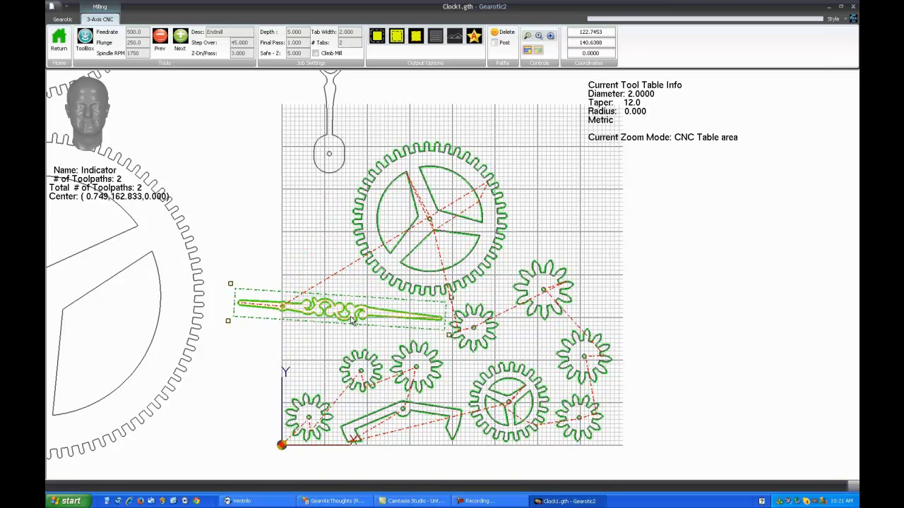
left_click_drag(354, 304, 563, 216)
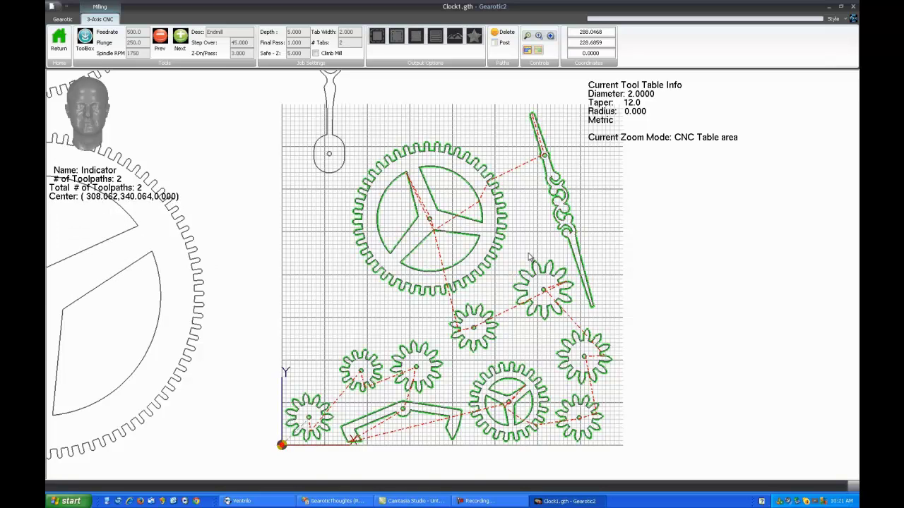
left_click_drag(333, 105, 257, 191)
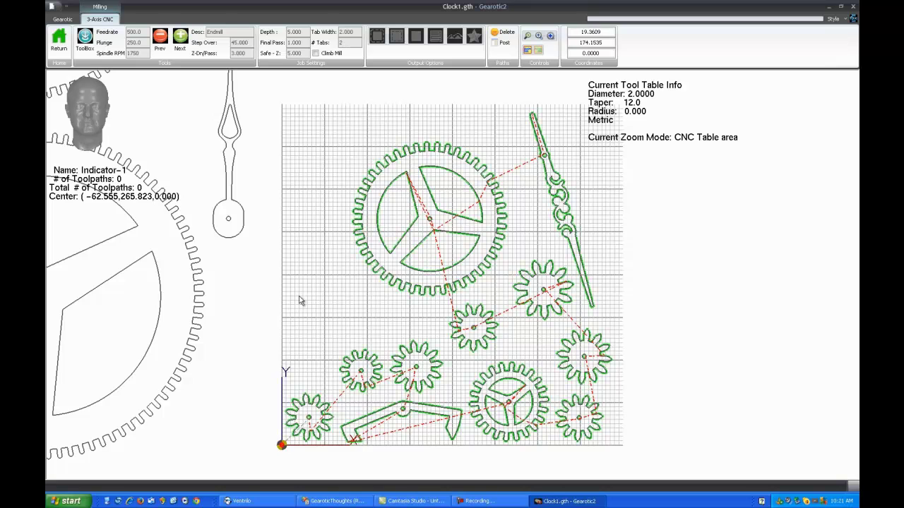
Move the escapement pallet to the lower left of the table's large spoked gear and rotate it to fit alongside the gear
scroll(357, 319, "down", 1)
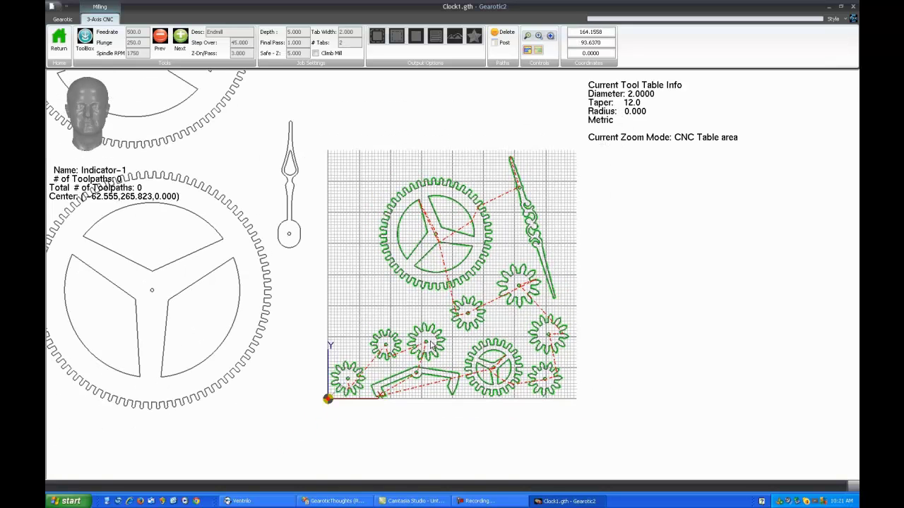
left_click_drag(418, 384, 371, 296)
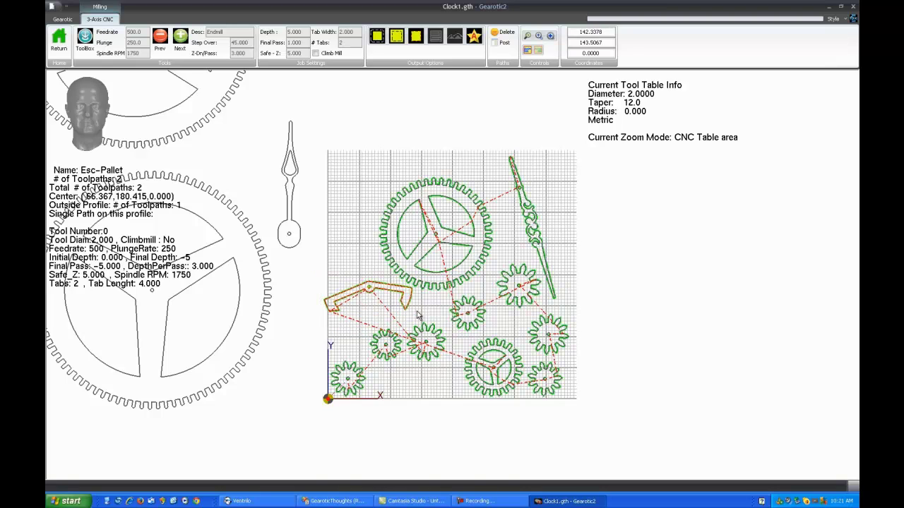
left_click(407, 305)
left_click_drag(418, 319, 357, 206)
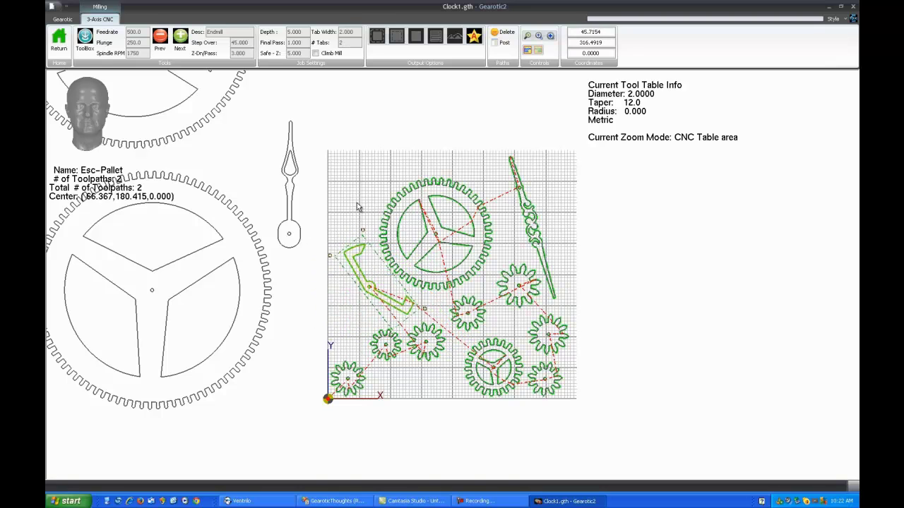
left_click_drag(371, 286, 376, 290)
left_click(370, 216)
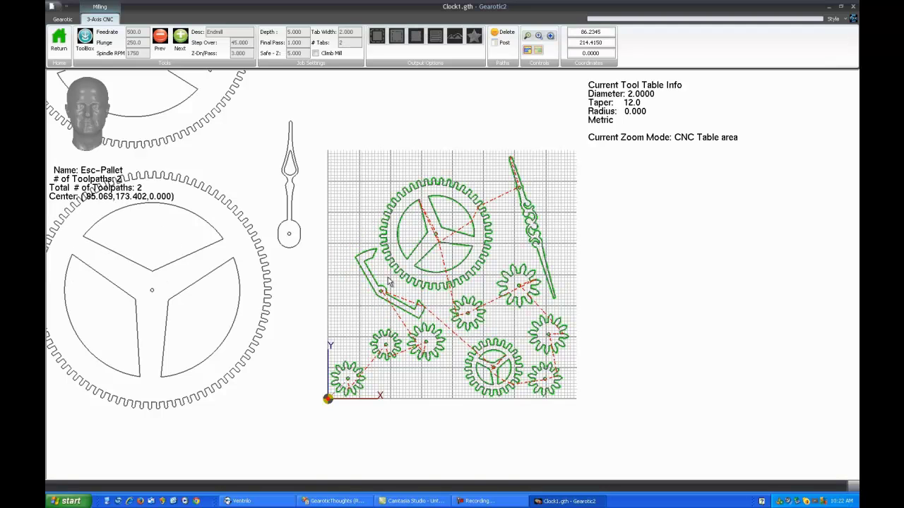
Add an outside profile toolpath to the upper-right spoke opening of the large gear on the table
scroll(428, 328, "up", 2)
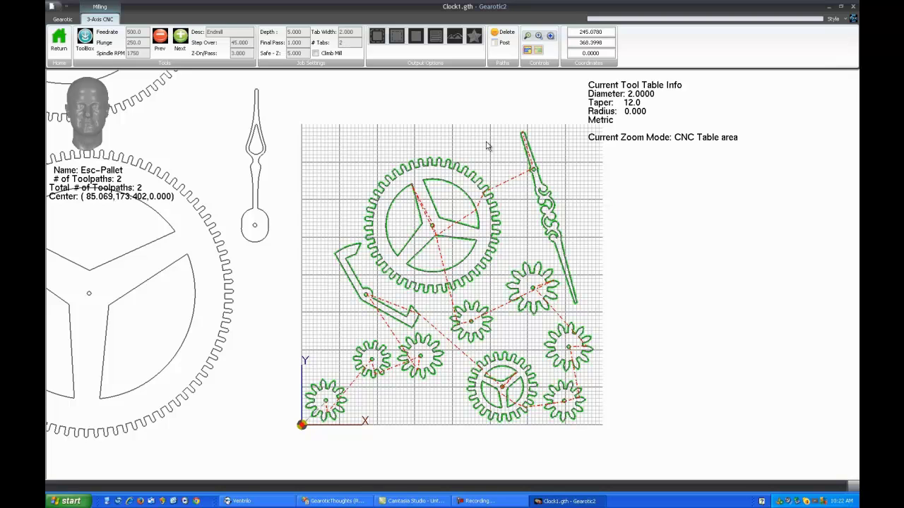
scroll(475, 151, "down", 2)
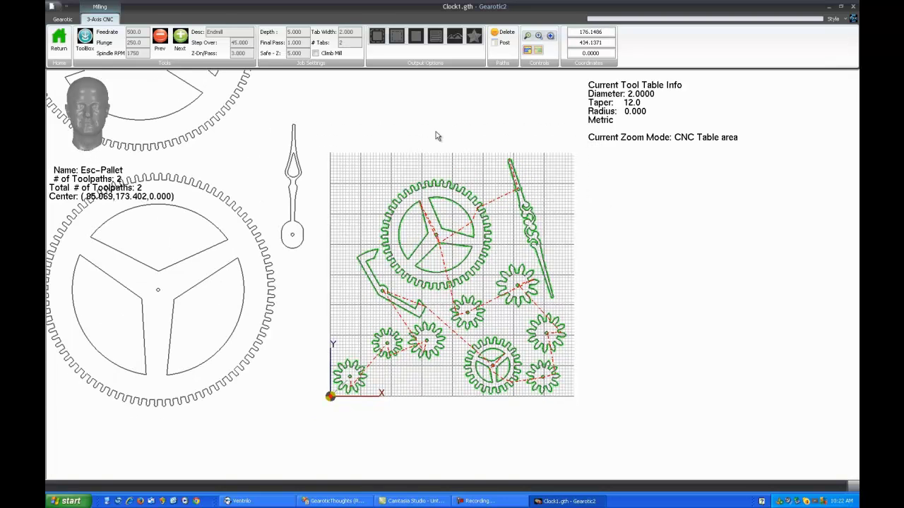
left_click(451, 217)
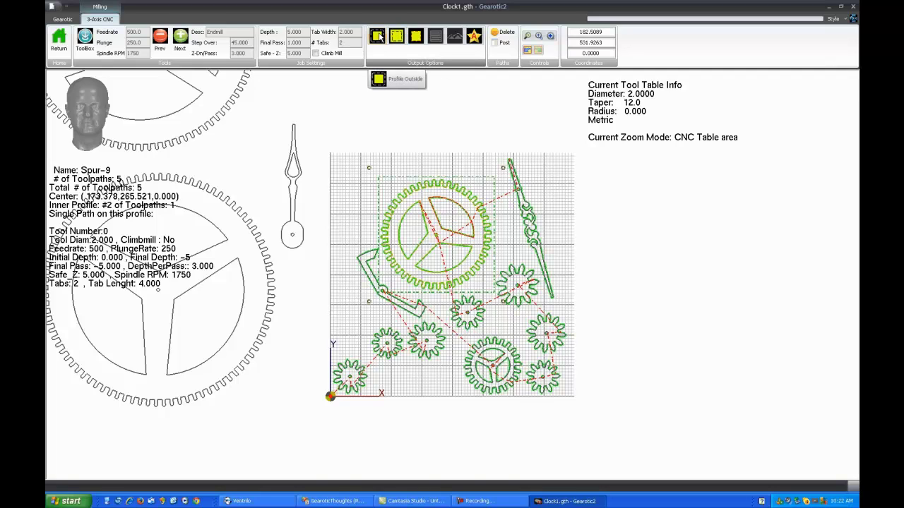
left_click(379, 37)
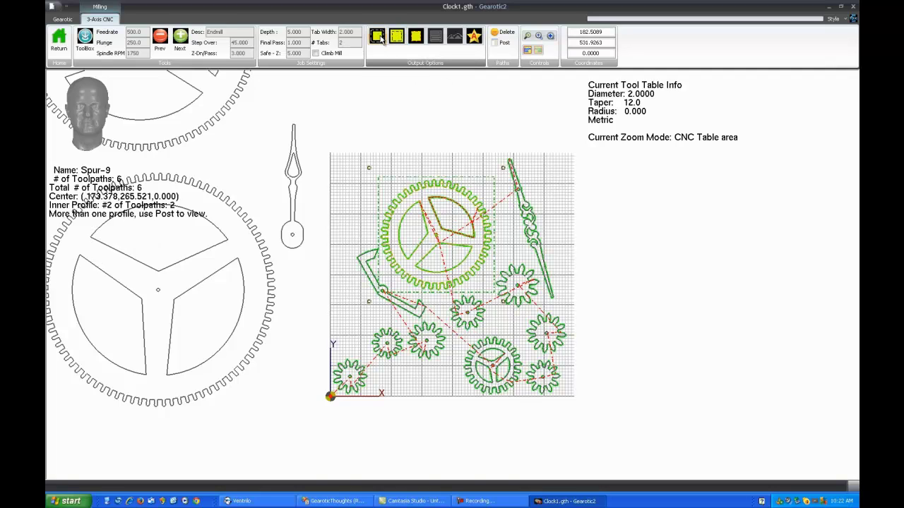
scroll(450, 221, "up", 2)
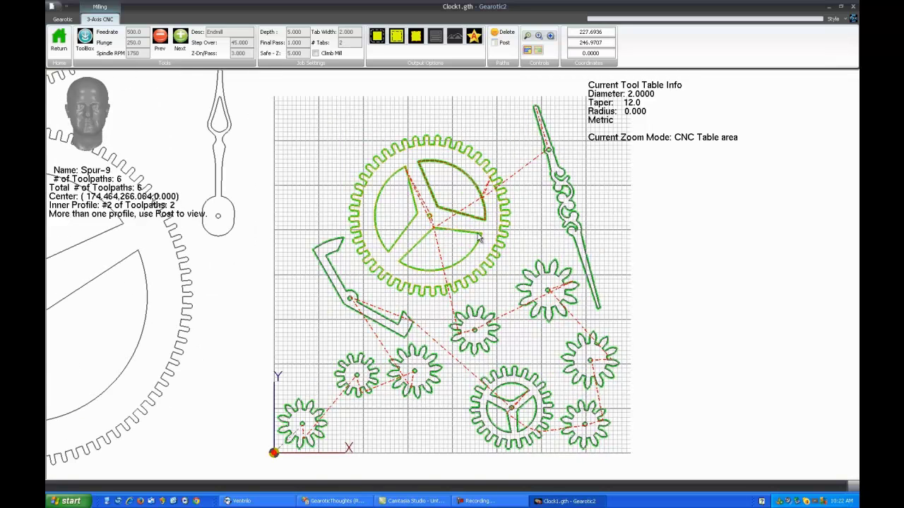
left_click(543, 241)
left_click(566, 206)
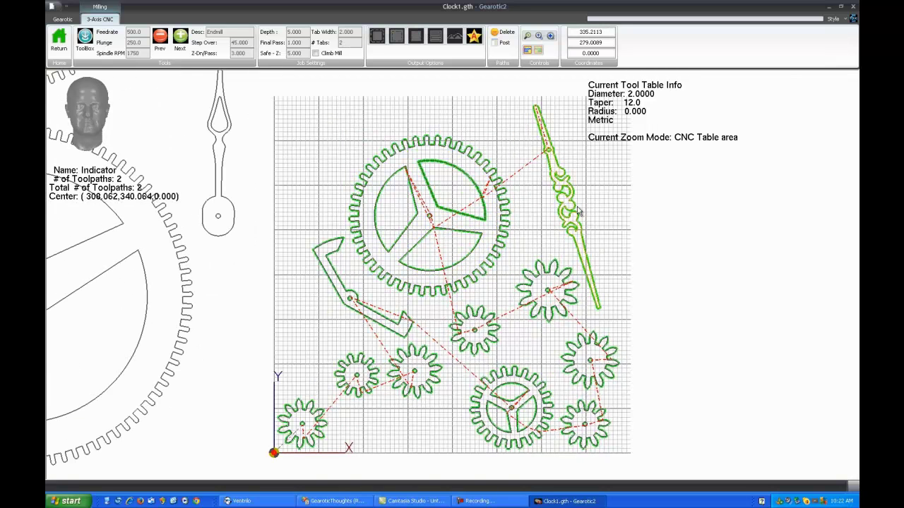
scroll(591, 223, "up", 1)
scroll(591, 223, "down", 2)
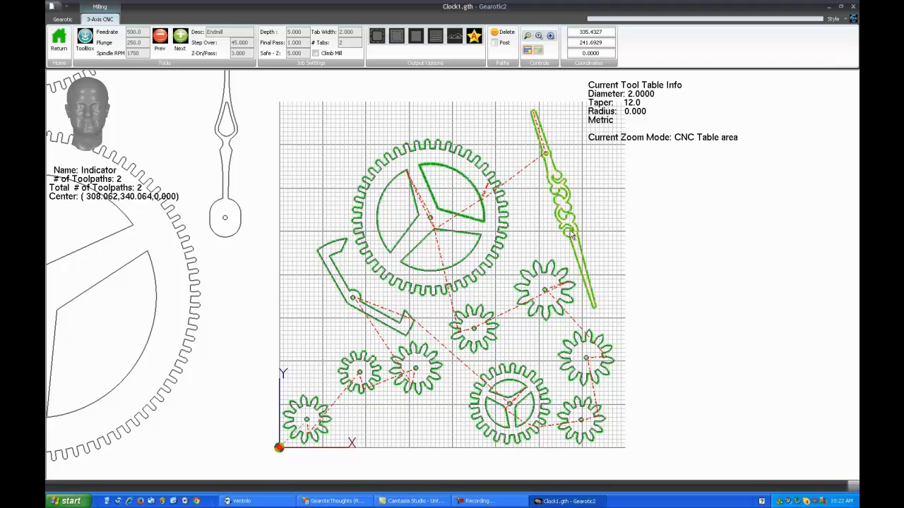
left_click(544, 230)
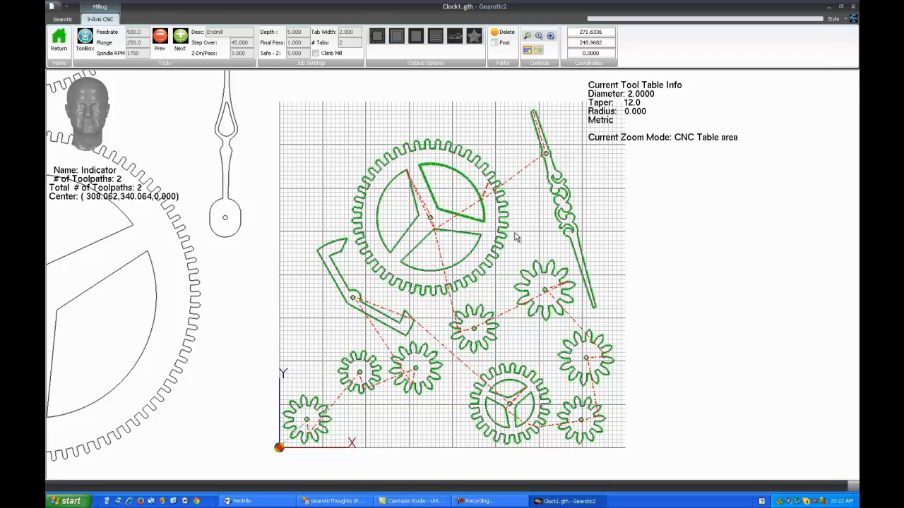
Open the G-code post settings and examine Spur-9's toolpath order, including its two Outer Profile paths
scroll(509, 235, "down", 1)
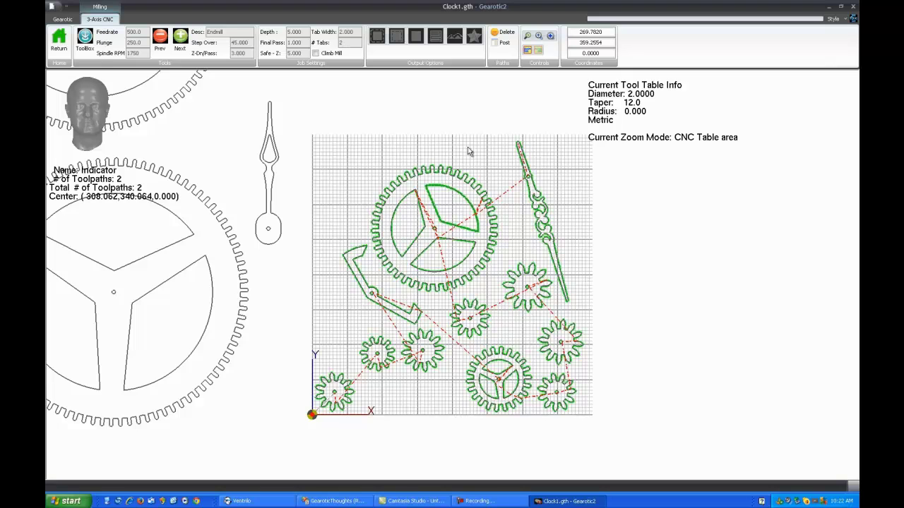
left_click(504, 44)
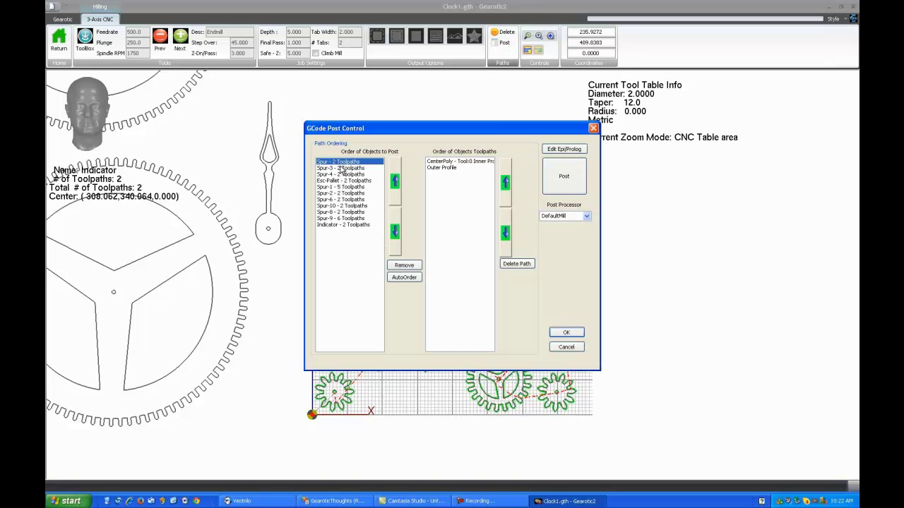
left_click(353, 219)
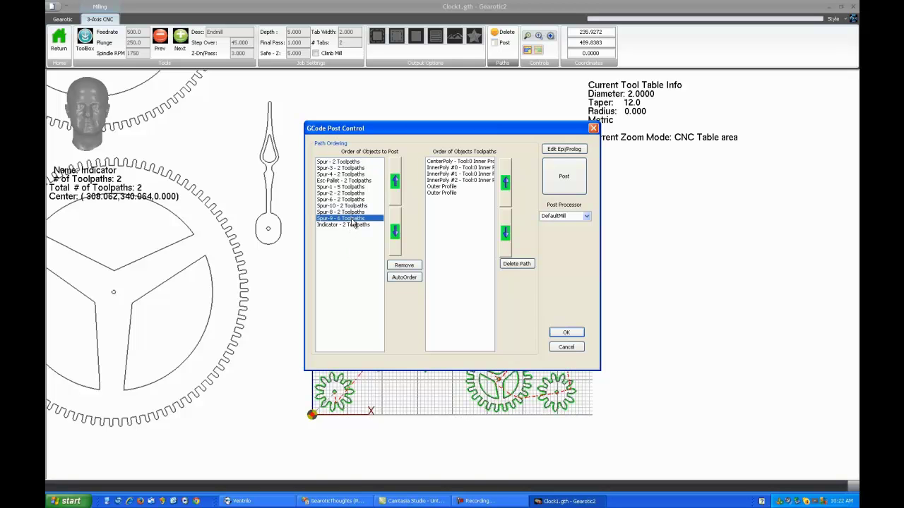
left_click(444, 193)
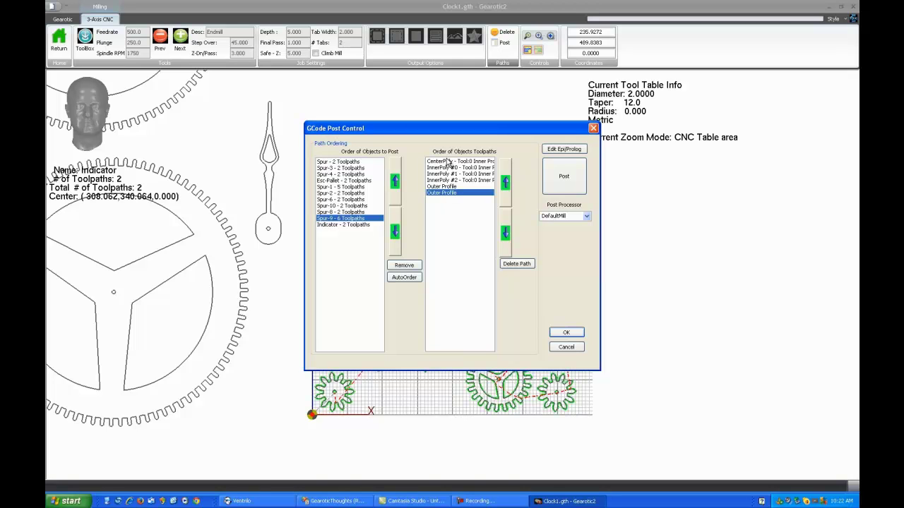
left_click(443, 187)
left_click(445, 193)
Reorder Spur-1's toolpaths so that its Outer Profile runs just before InnerPoly #2
left_click(336, 187)
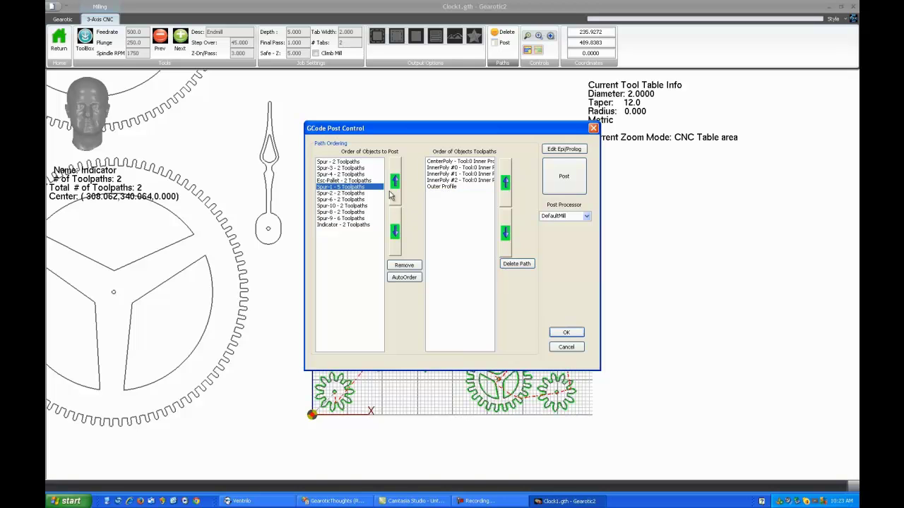
left_click(441, 187)
left_click(505, 189)
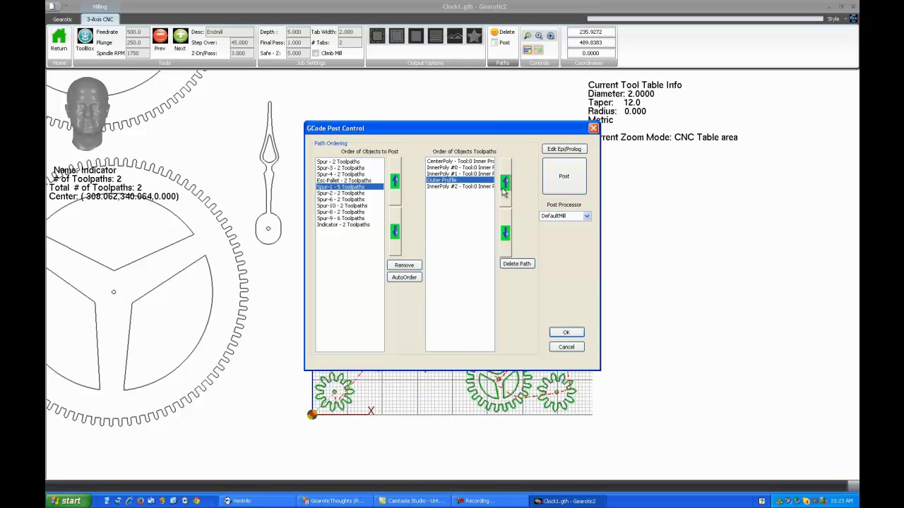
left_click(504, 190)
left_click(505, 190)
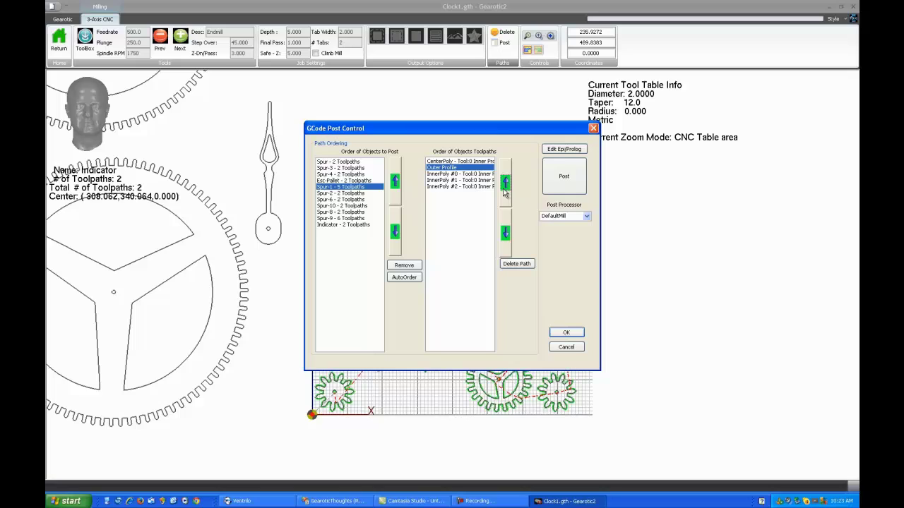
left_click(506, 240)
left_click(506, 241)
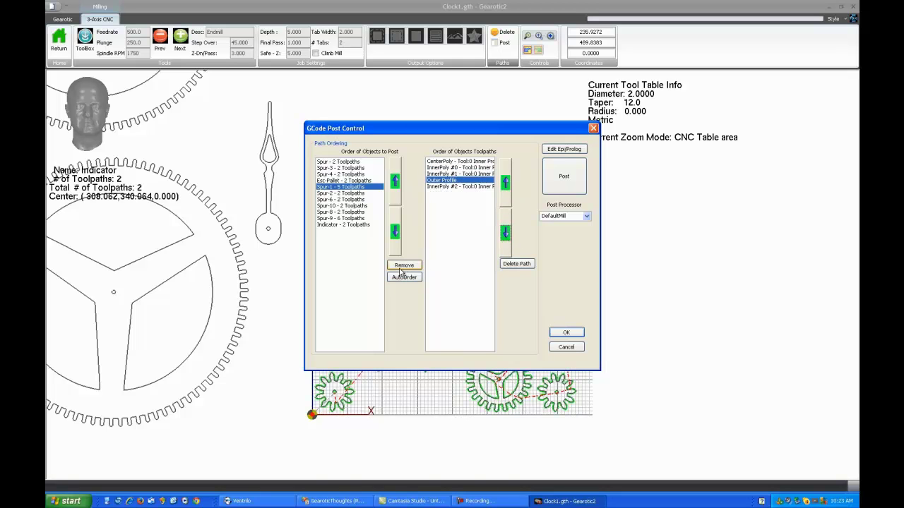
Remove all toolpaths of Spur-10 from the post order and check that gear on the table
left_click(345, 207)
left_click(405, 266)
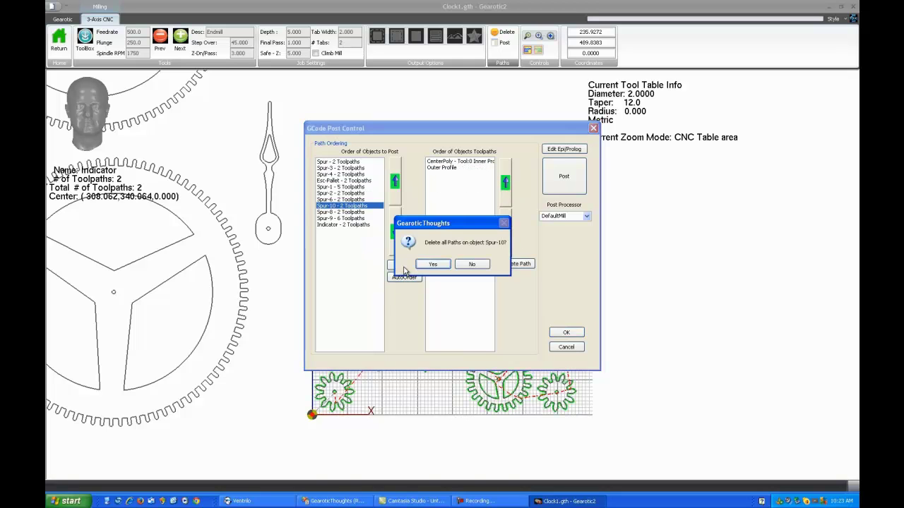
left_click(447, 270)
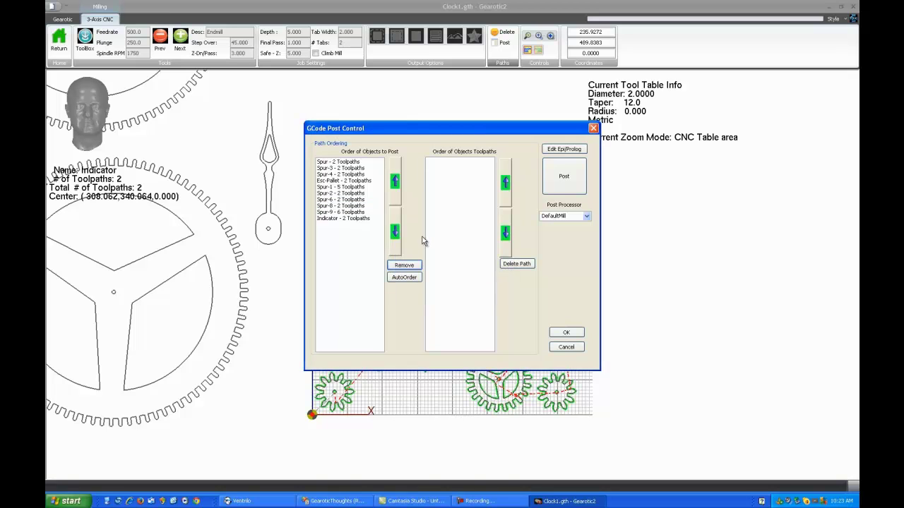
left_click(565, 334)
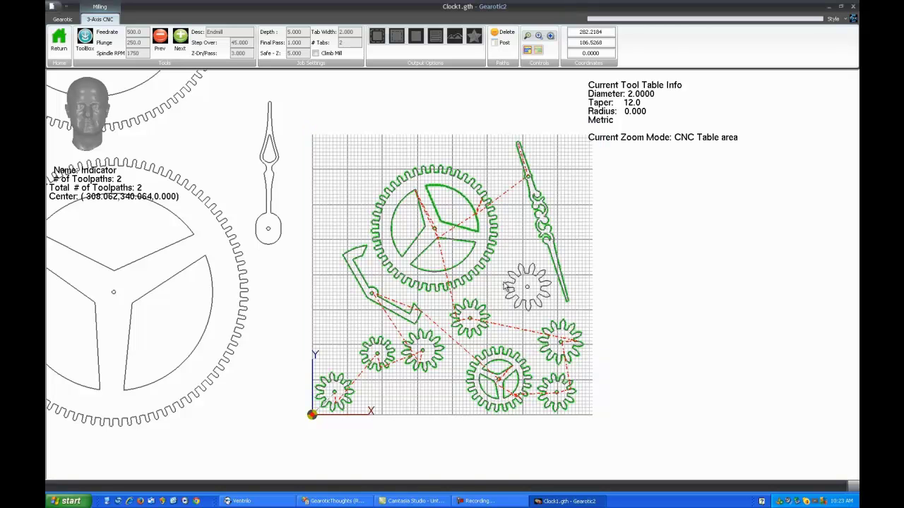
left_click(523, 297)
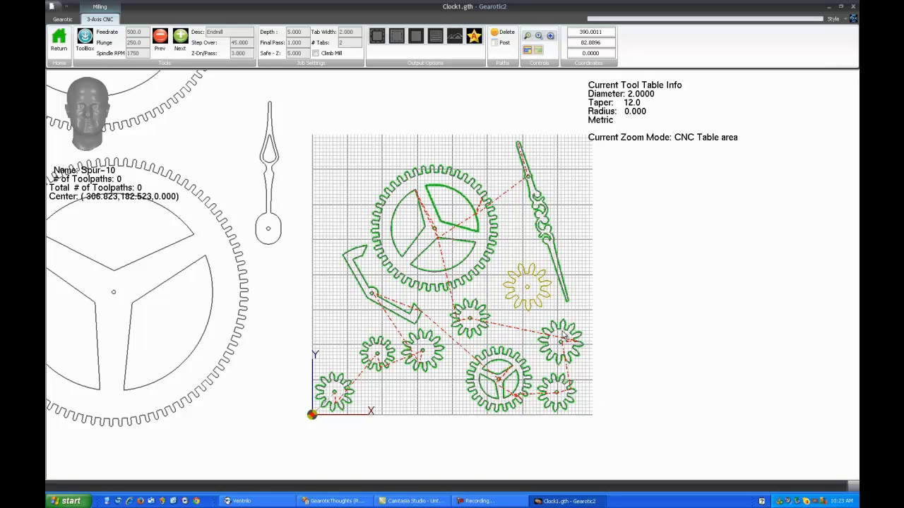
left_click(525, 256)
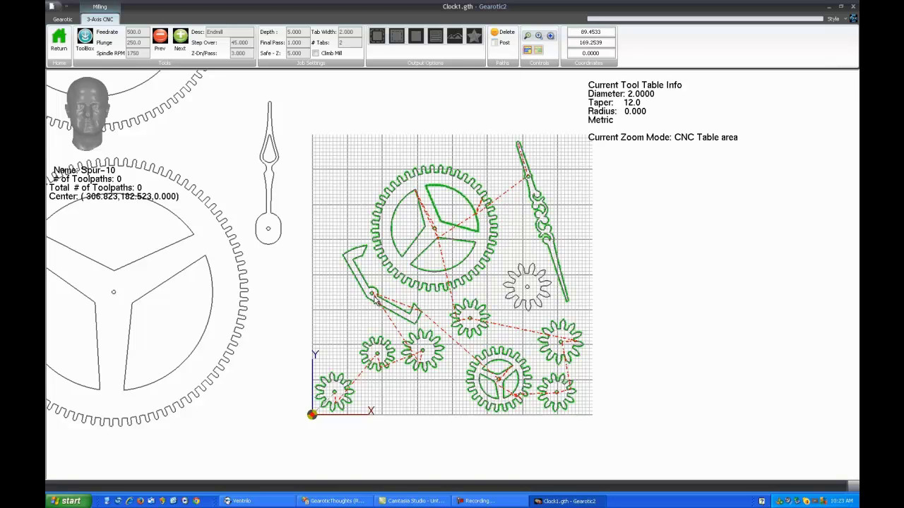
Move the escapement pallet to the table's upper-left corner and rotate it to fit beside the large spoked gear
left_click_drag(375, 300, 357, 111)
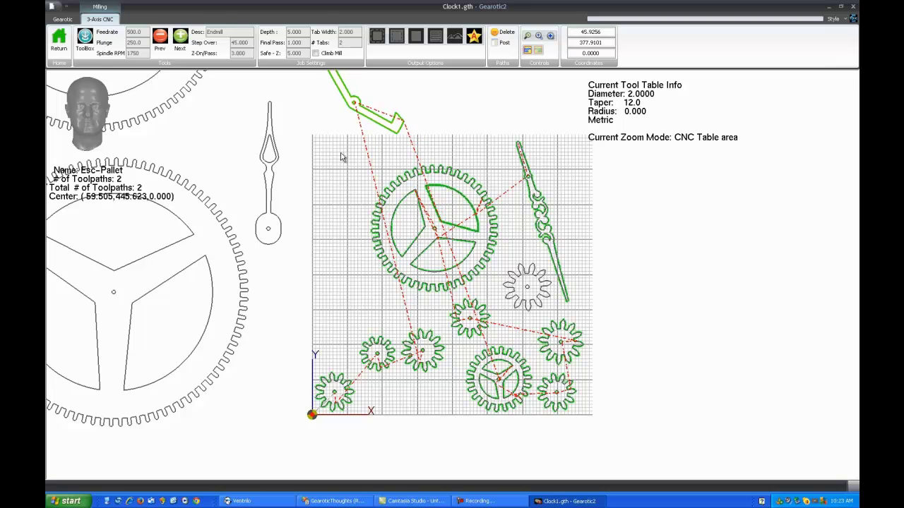
left_click(372, 270)
scroll(485, 294, "down", 2)
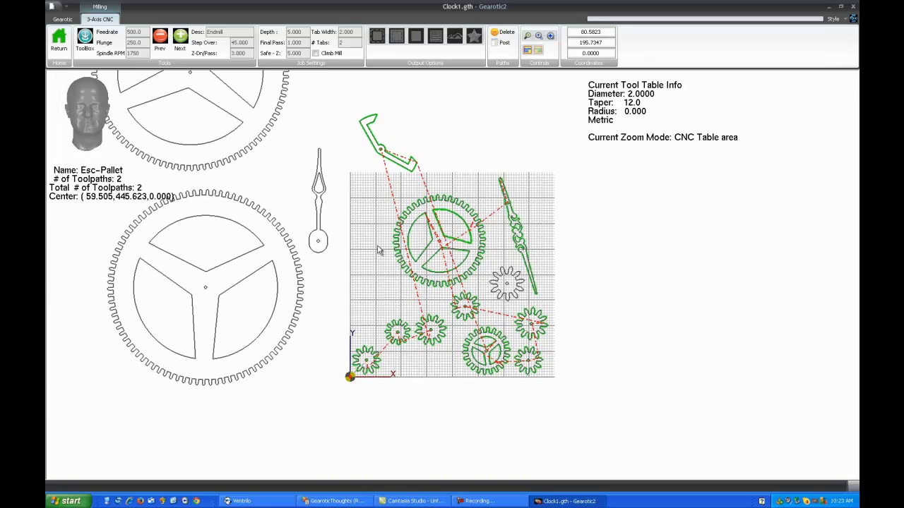
left_click(361, 126)
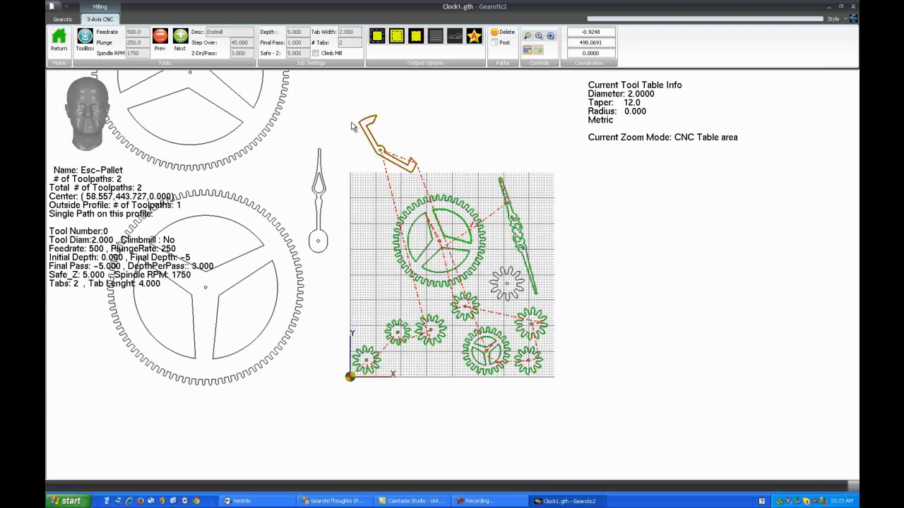
left_click_drag(361, 125, 381, 146)
left_click_drag(378, 186, 382, 215)
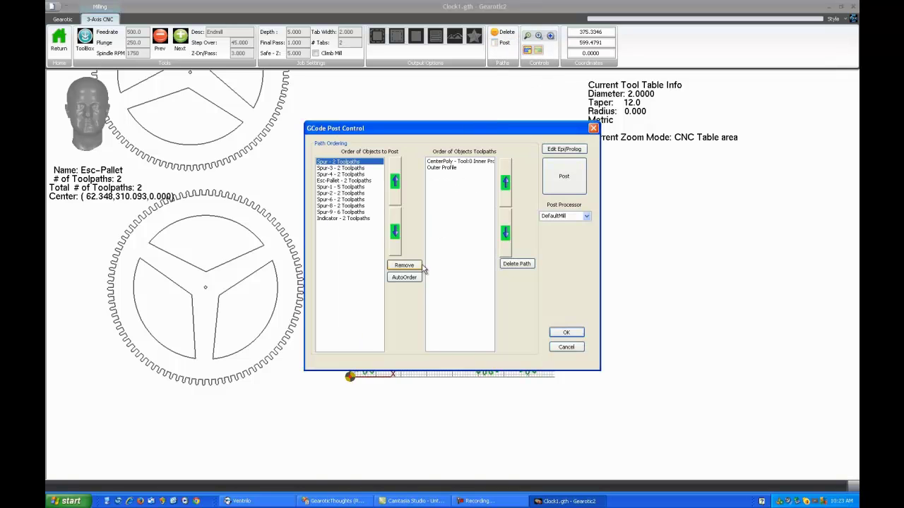
Automatically order the objects for posting, accept the order, and review it in the G-code post settings
left_click(405, 277)
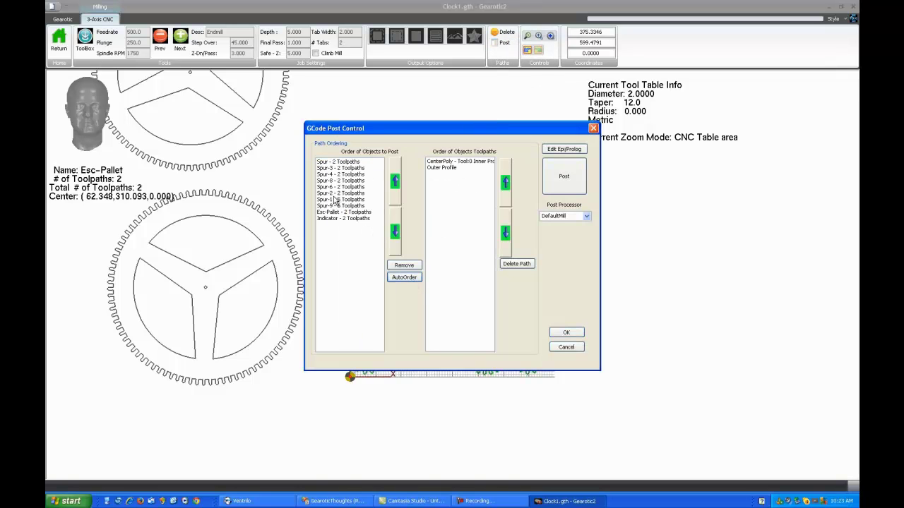
left_click(566, 333)
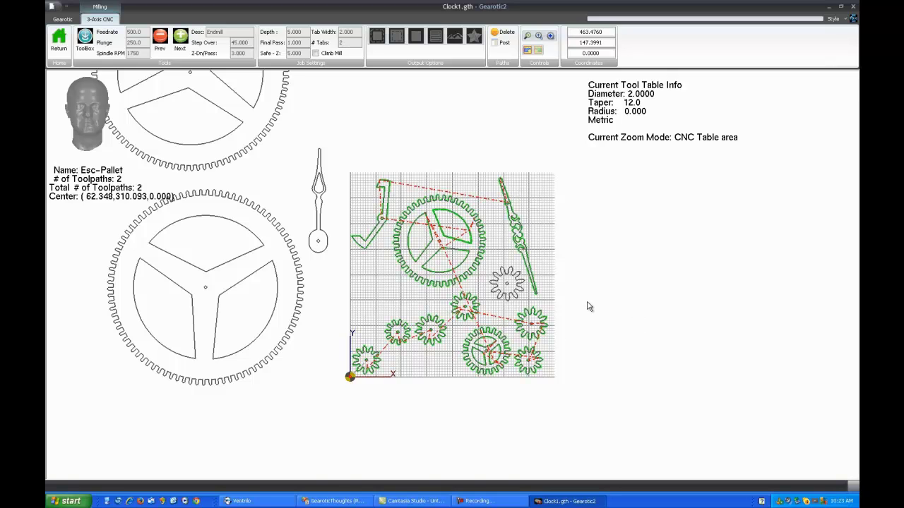
left_click(505, 43)
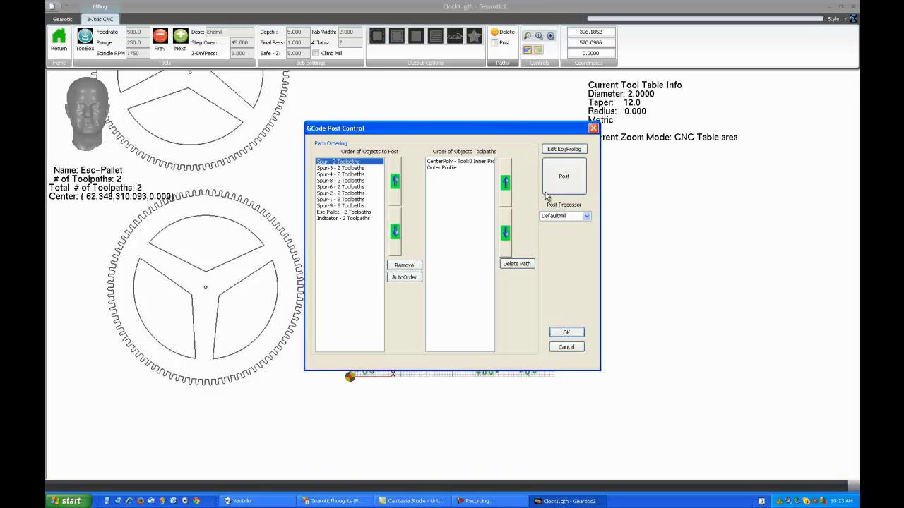
left_click(593, 128)
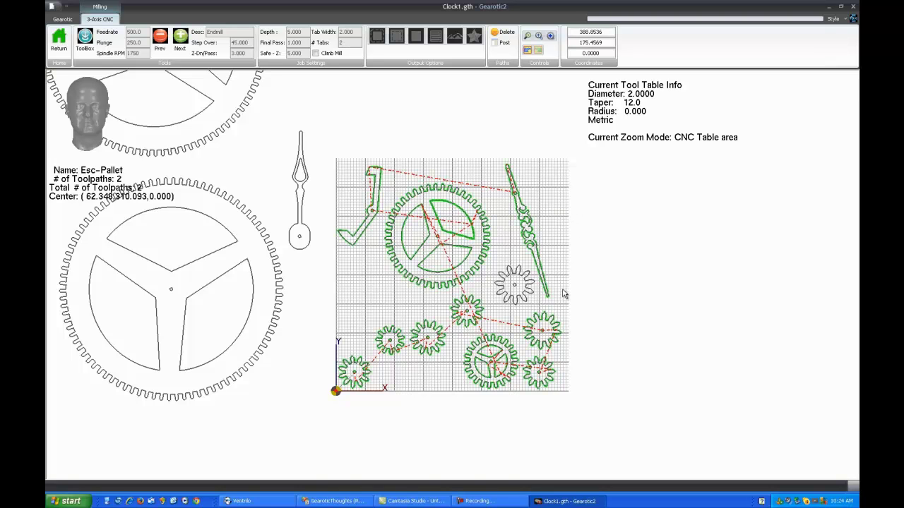
scroll(595, 247, "down", 3)
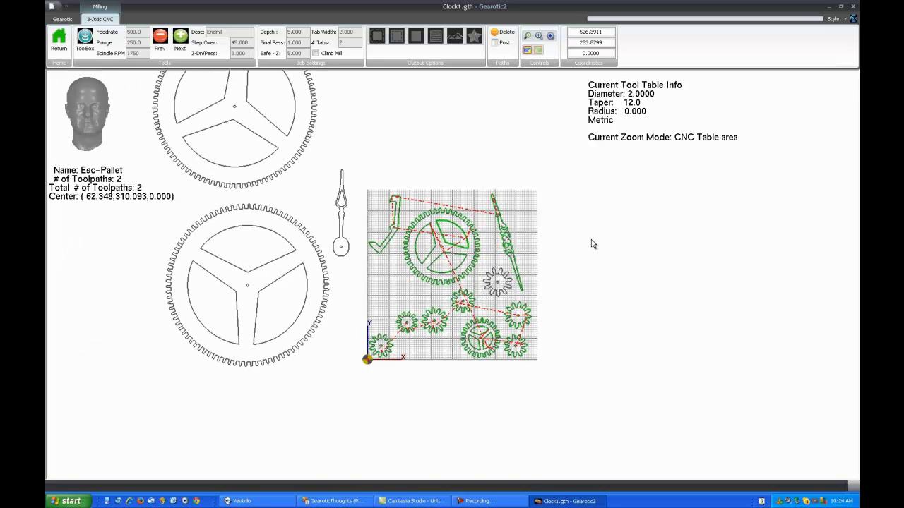
scroll(592, 242, "up", 3)
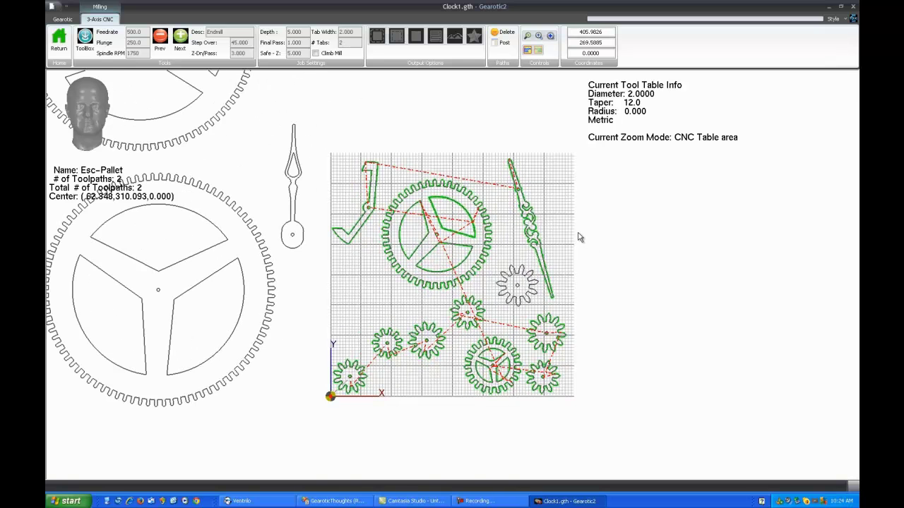
scroll(582, 232, "down", 2)
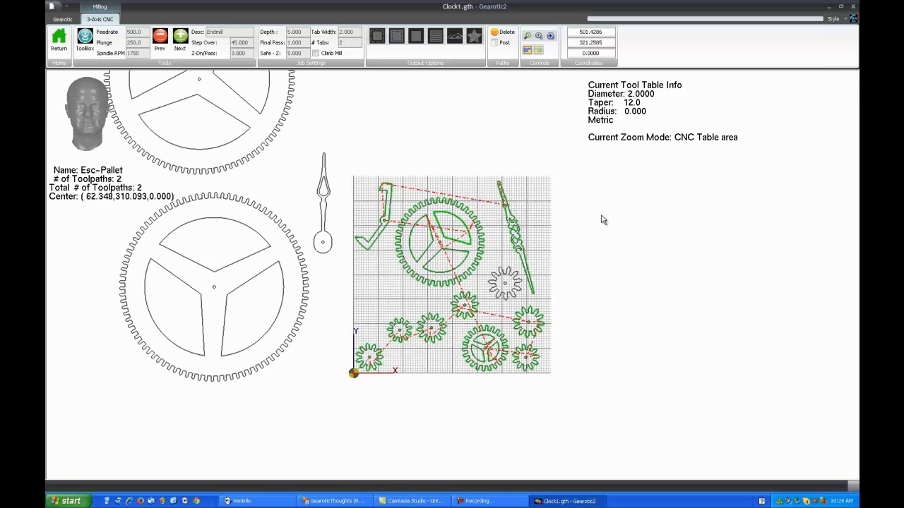
scroll(602, 220, "up", 2)
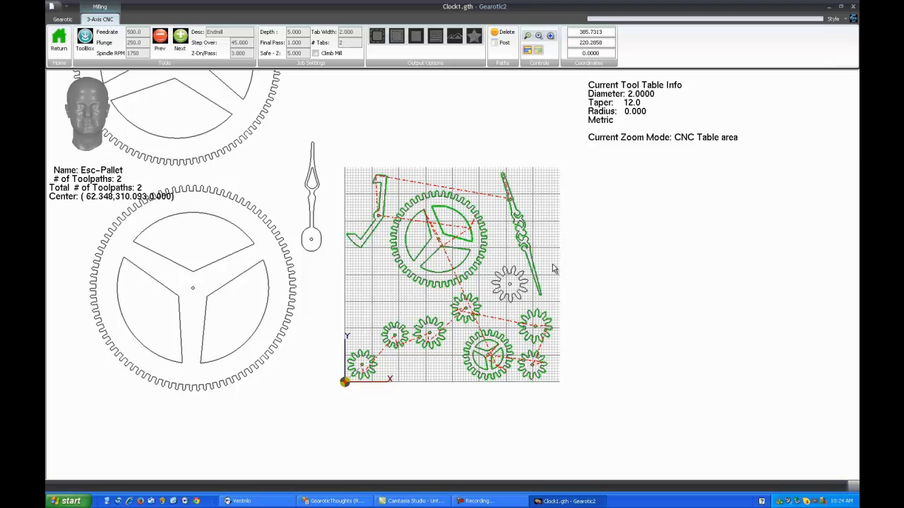
Return to the main project view, reopen the Clock1.gth project and go back to its 3-axis CNC milling table
left_click(59, 44)
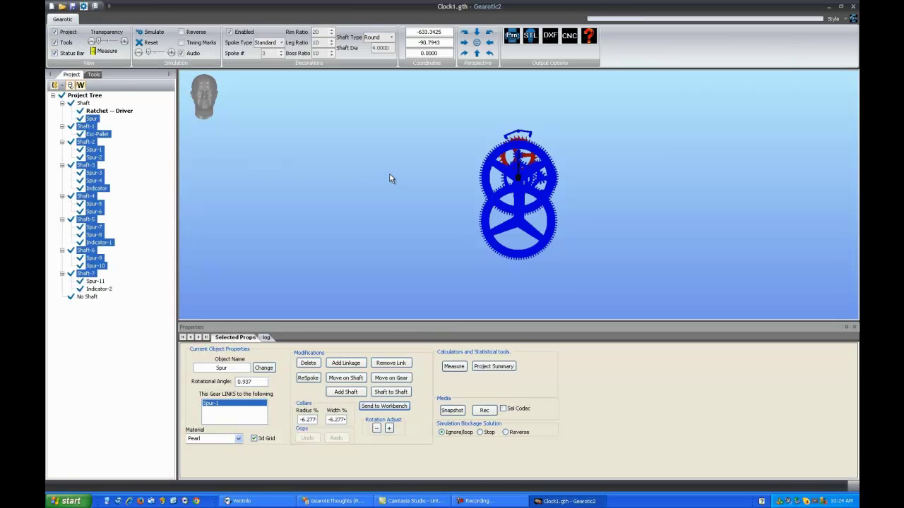
left_click(61, 7)
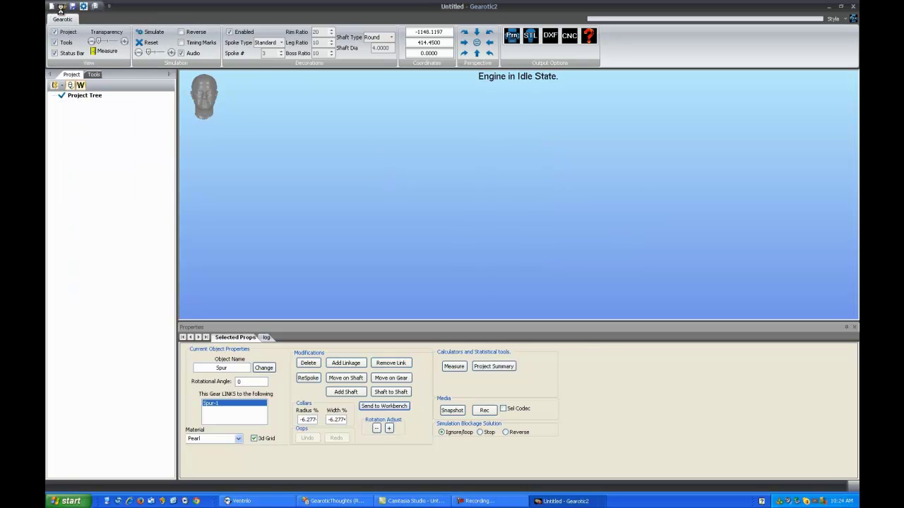
left_click(61, 7)
left_click_drag(387, 311, 516, 315)
double_click(388, 278)
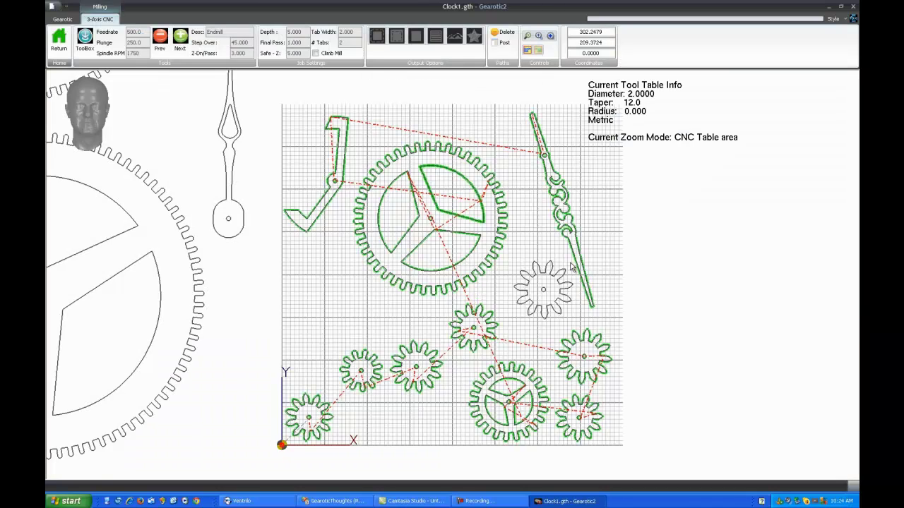
Shift the large spoked gear Spur-9 slightly downward on the milling table
scroll(659, 264, "down", 1)
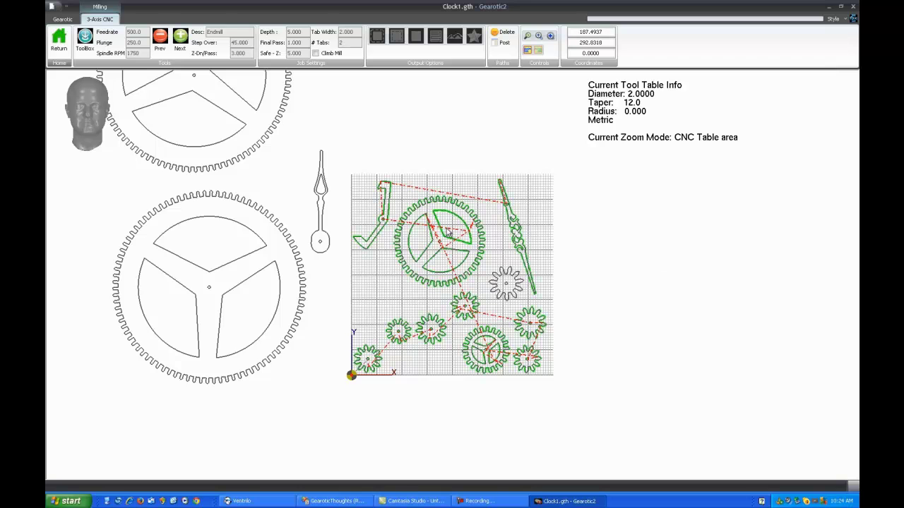
left_click_drag(447, 233, 403, 239)
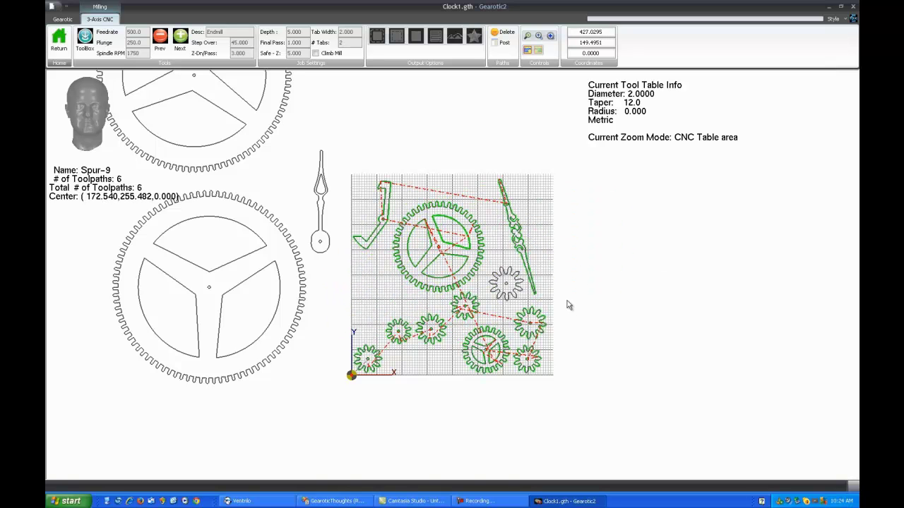
scroll(568, 305, "up", 2)
left_click(519, 230)
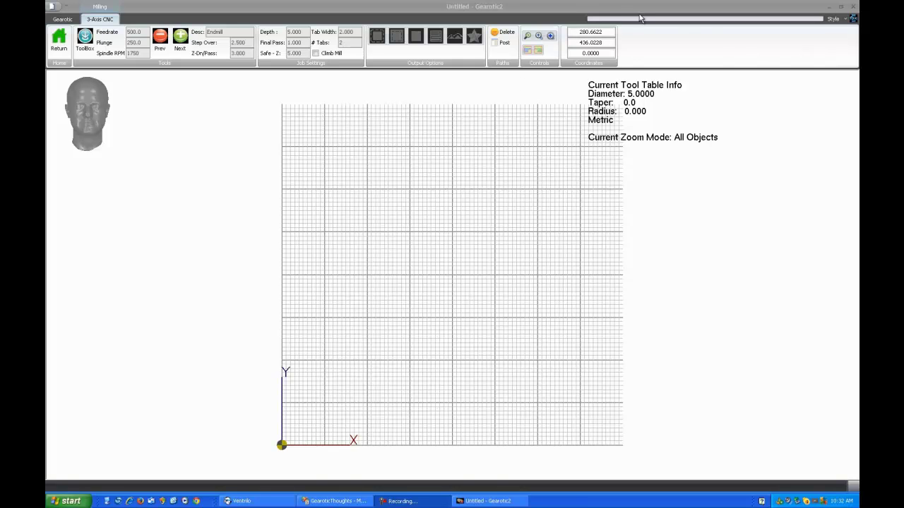
Open the Gearotic II help manual from the program's About information, view its introduction, and close both
left_click(853, 19)
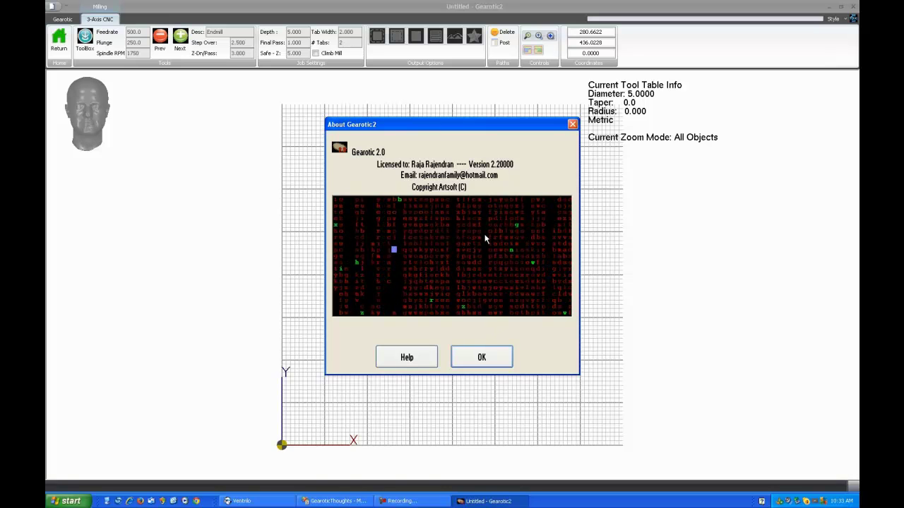
left_click(408, 358)
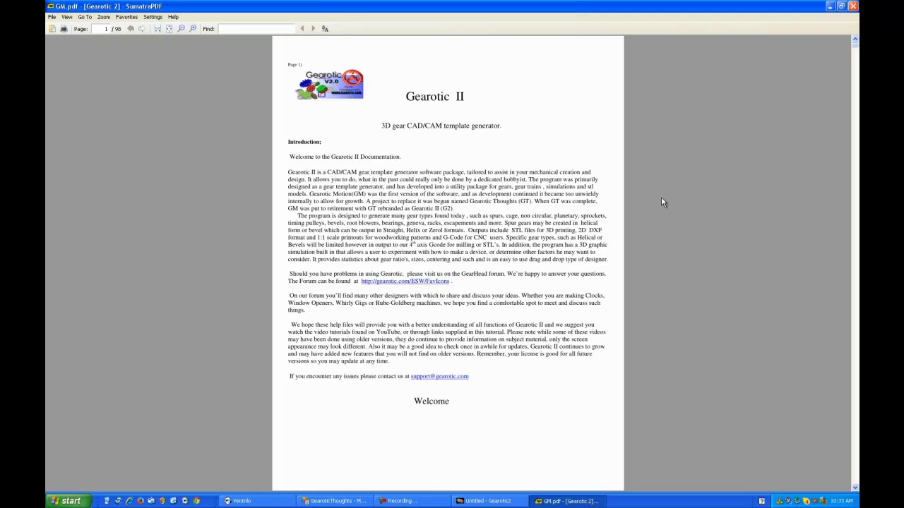
left_click(853, 6)
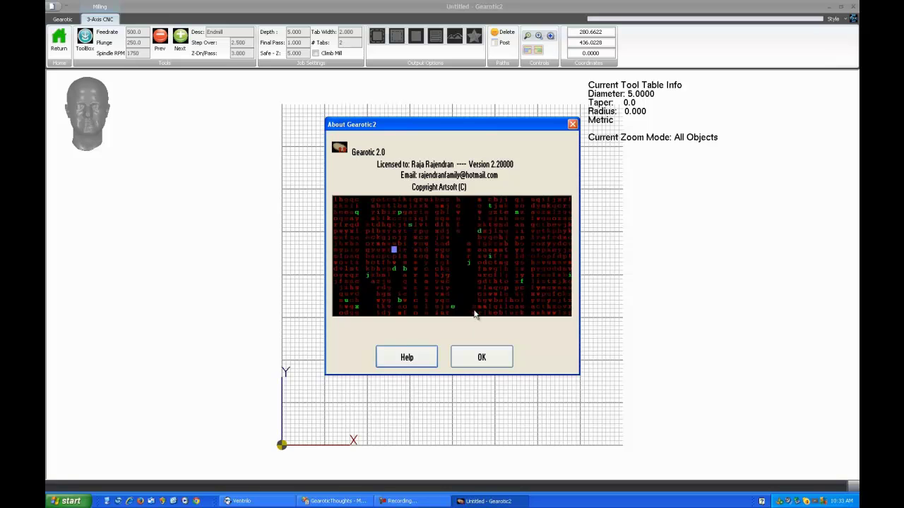
left_click(481, 359)
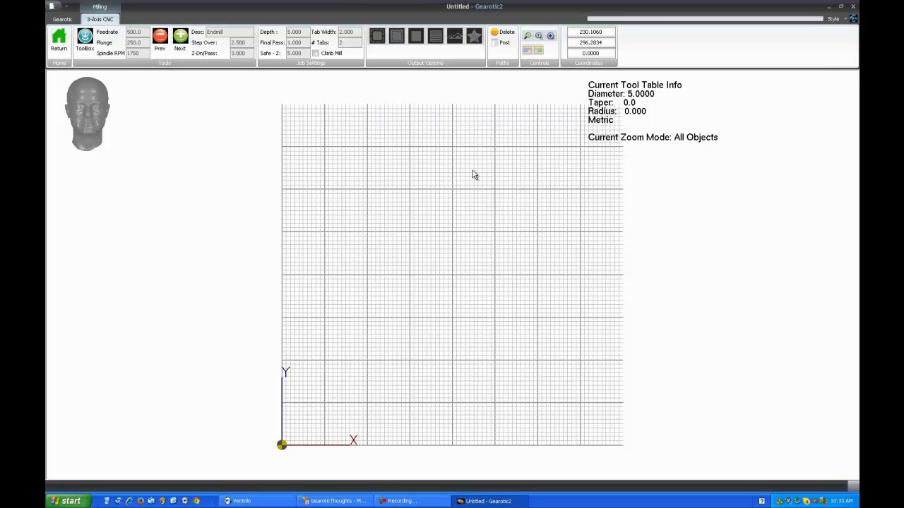
Return to the main project view, look over the list of help videos, and close it
left_click(59, 41)
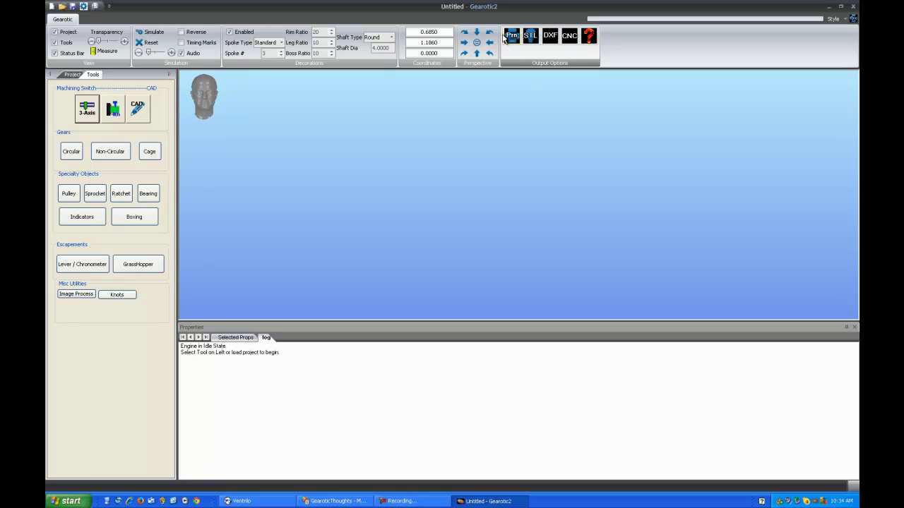
left_click(589, 35)
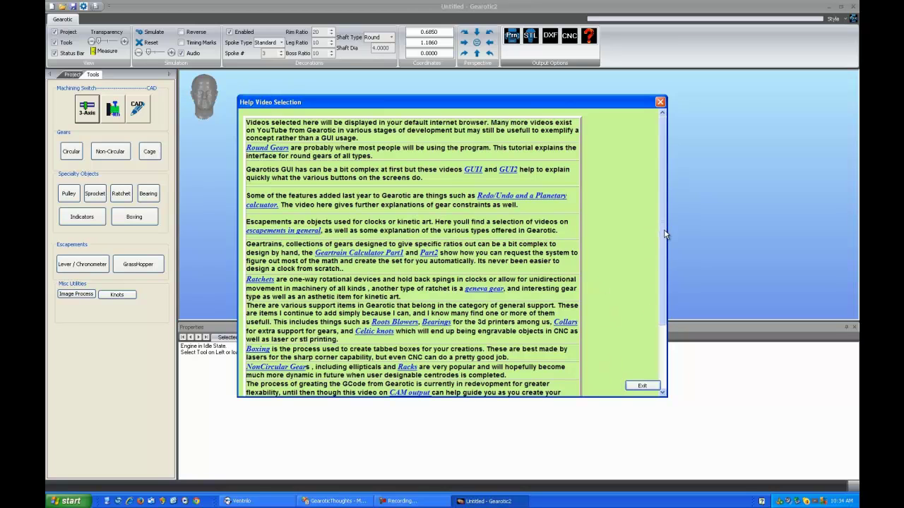
left_click_drag(664, 234, 656, 210)
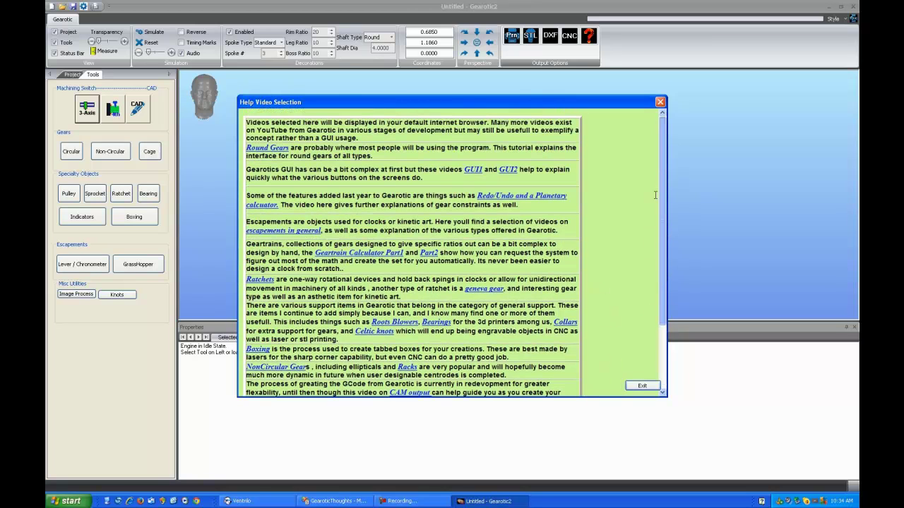
left_click(660, 102)
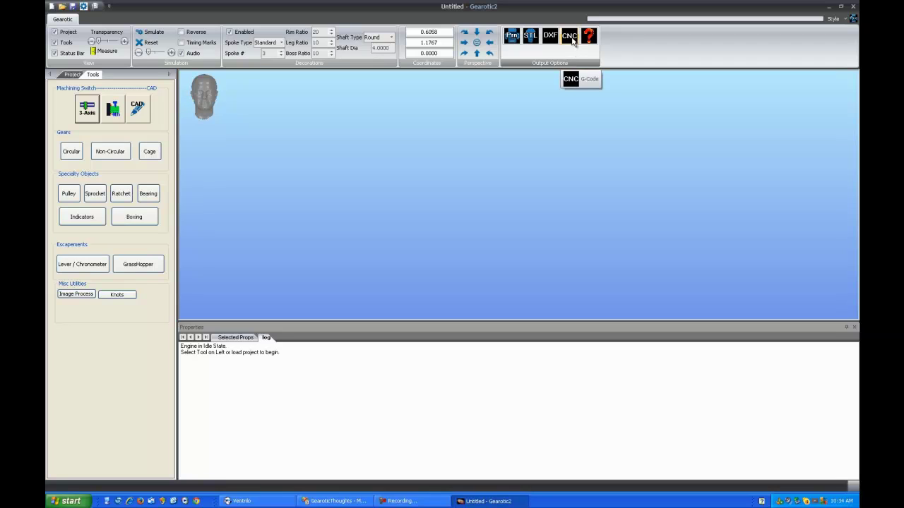
Try the machining mode beside 3-Axis and the CAD mode, and visit the 3-axis milling table before returning to the main view
left_click(113, 111)
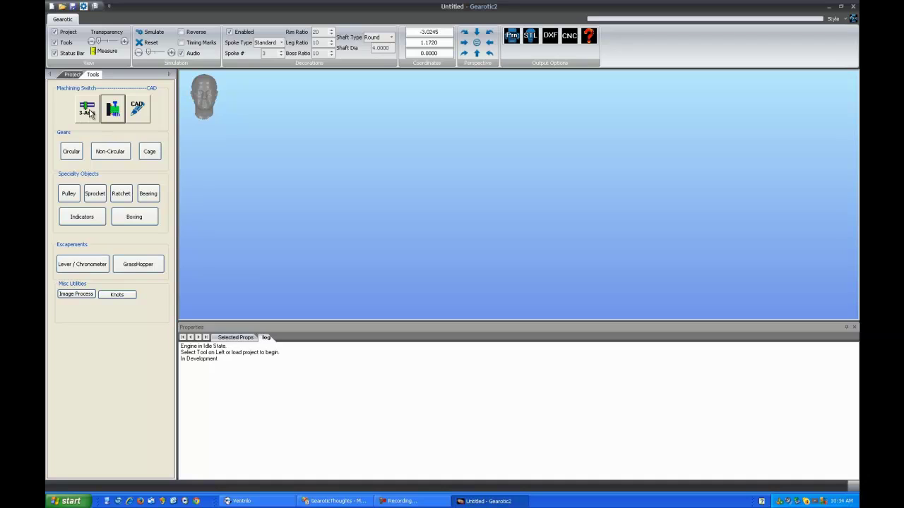
left_click(136, 112)
left_click(92, 115)
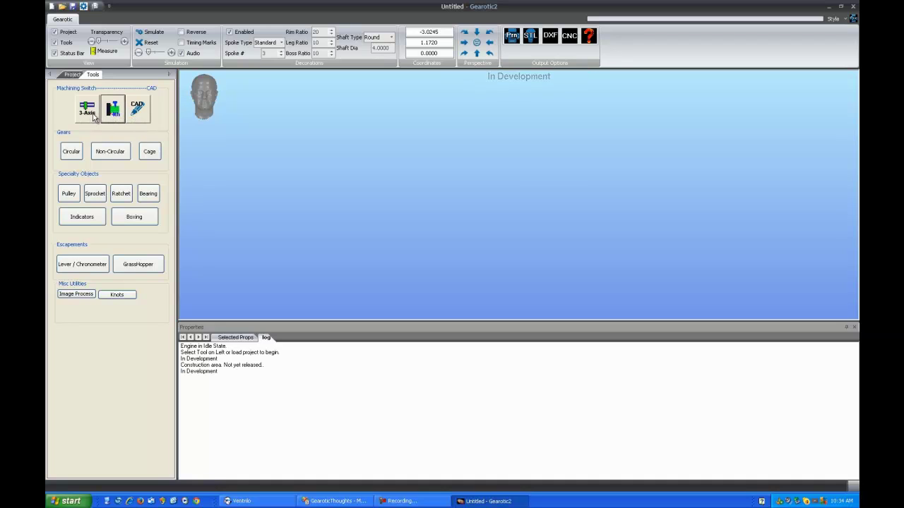
left_click(92, 115)
left_click(59, 39)
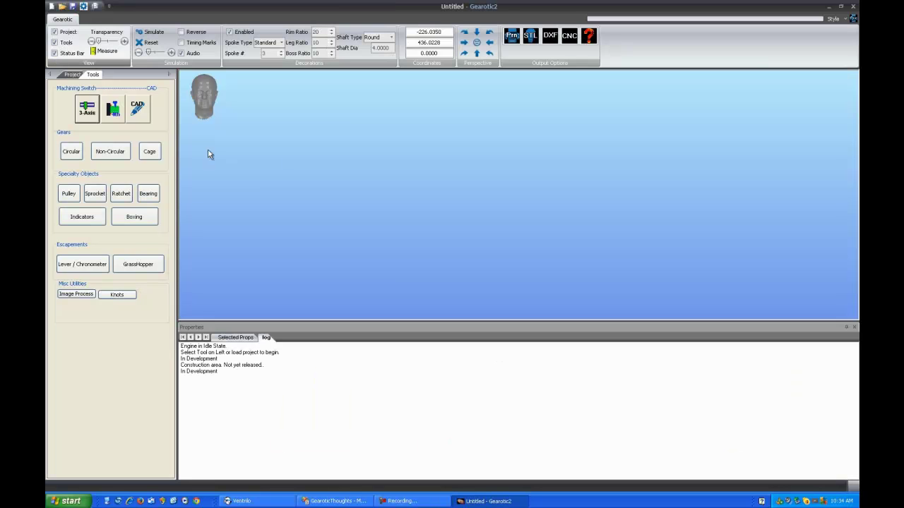